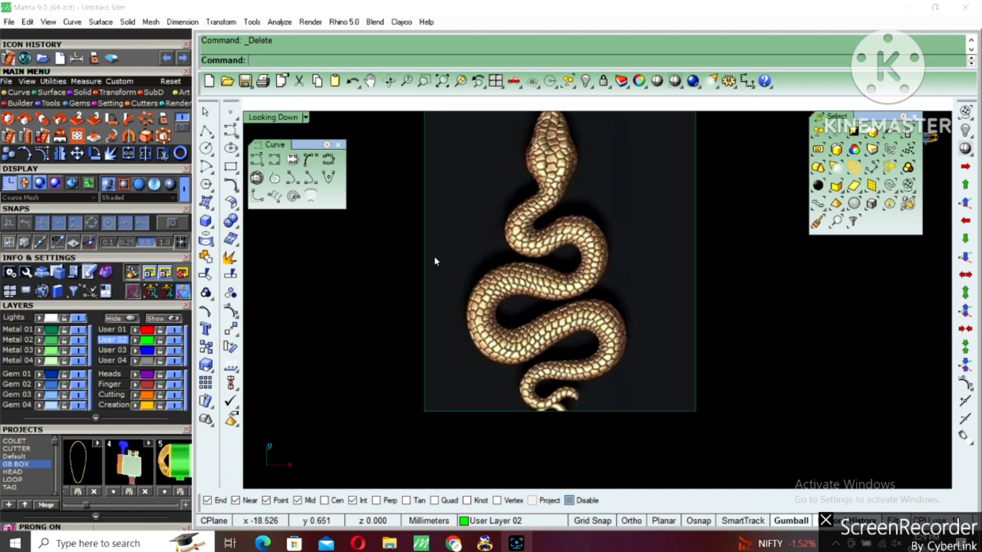
Start an interpolated curve at the snake's tail tip and trace the tail's underside and outer left bend.
left_click(275, 160)
scroll(605, 379, "up", 6)
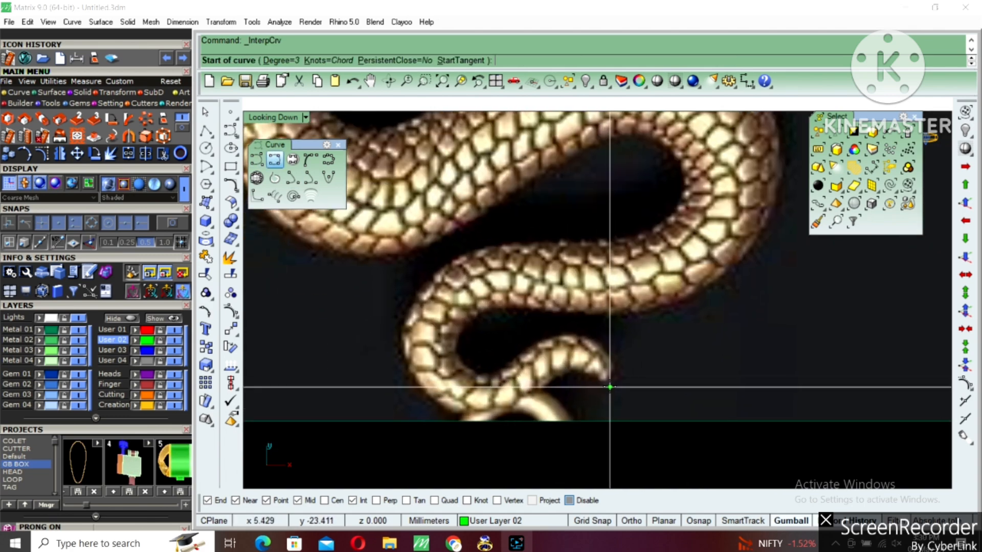
left_click(611, 384)
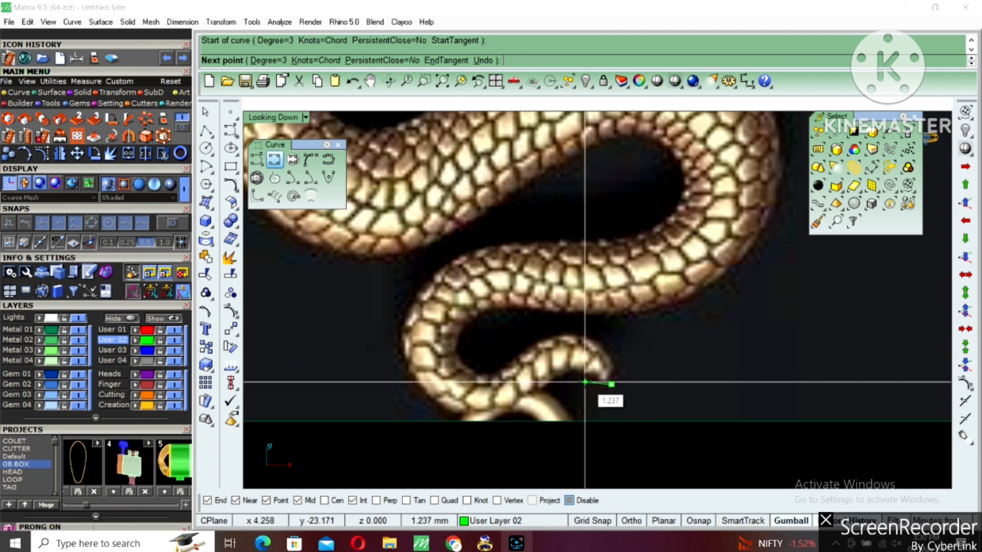
left_click(581, 376)
left_click(547, 388)
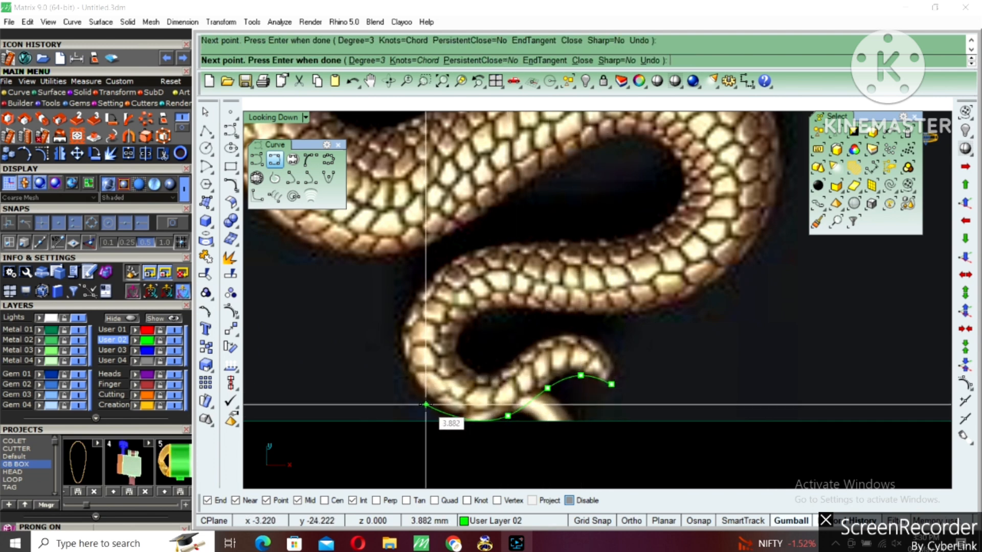
left_click(448, 257)
left_click(537, 239)
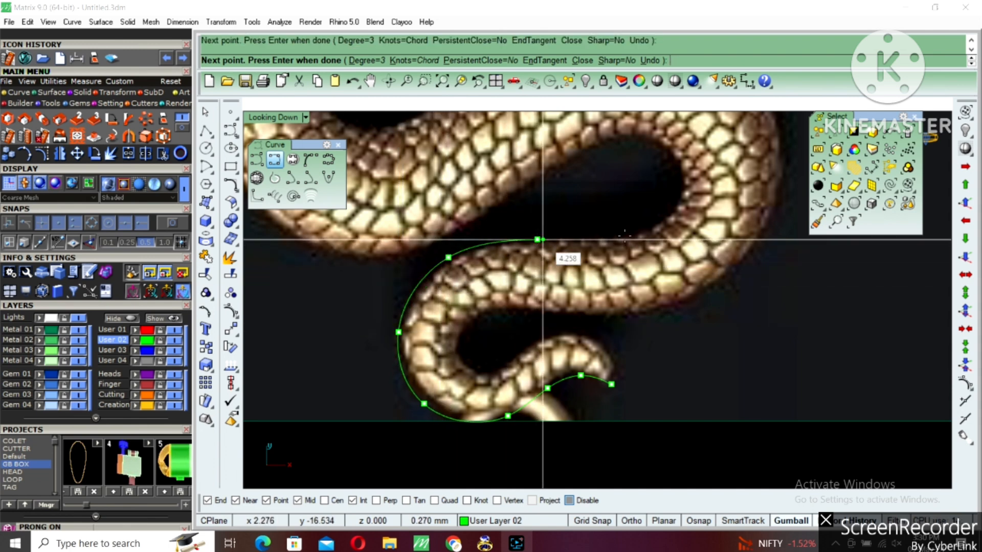
Extend the curve around the inside of the lower right bend and along to the underside of the large left bend.
left_click(626, 236)
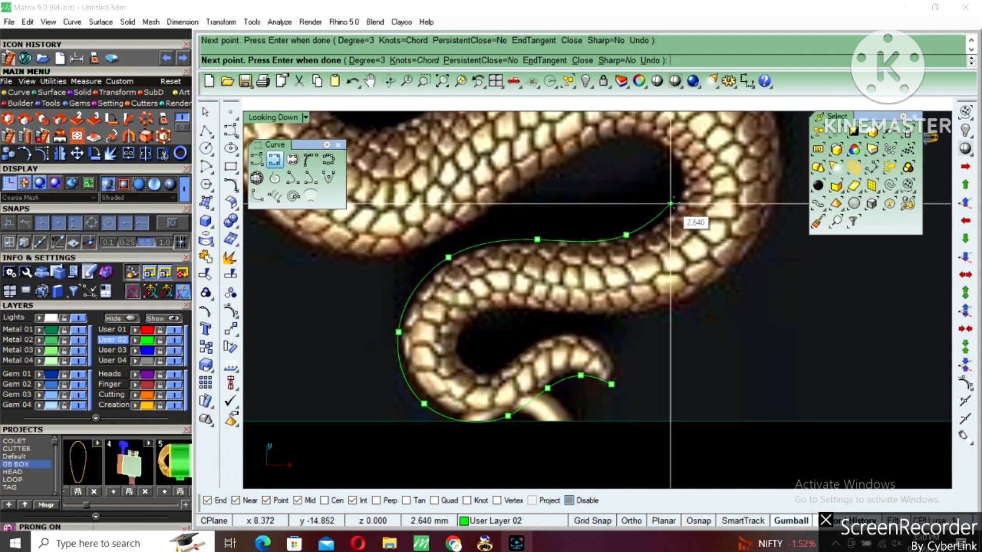
left_click(643, 139)
left_click(571, 162)
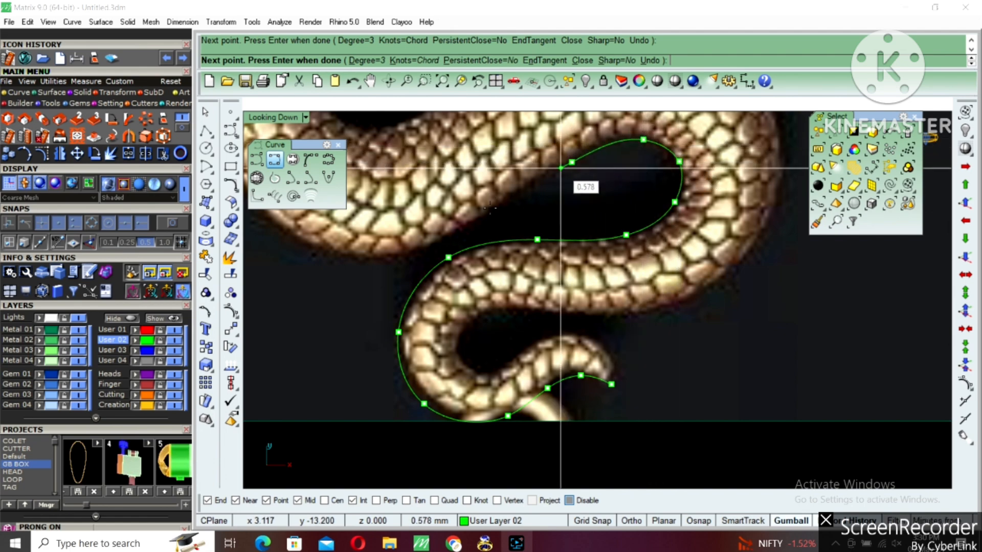
left_click(471, 225)
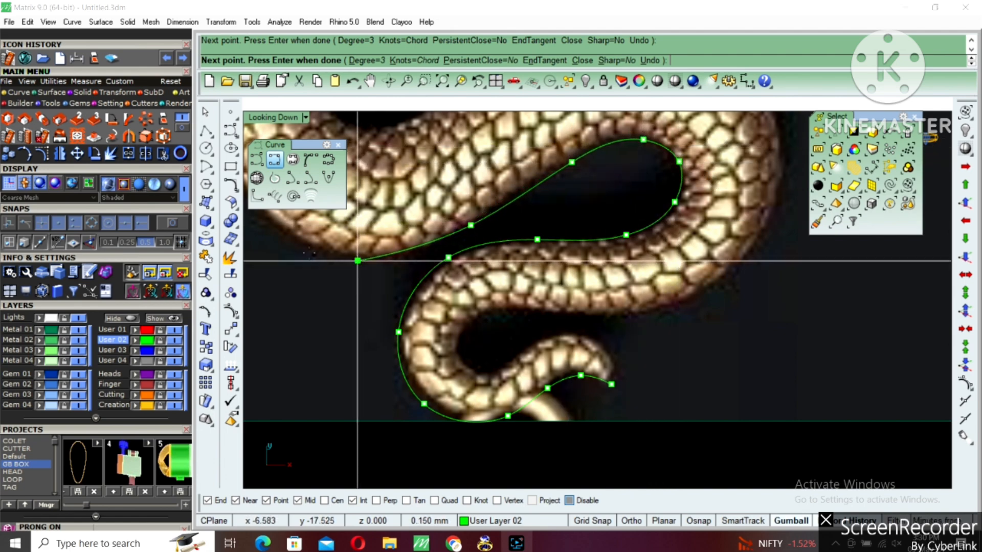
left_click(357, 260)
scroll(357, 261, "down", 3)
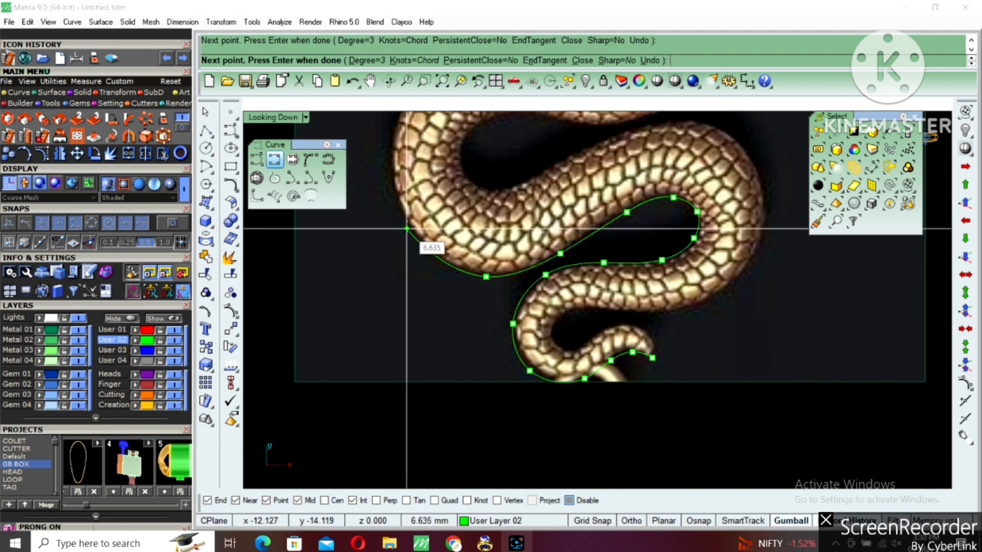
Extend the curve around the outer edge of the large left bend up to its top.
left_click(408, 225)
right_click_drag(388, 171, 392, 266)
left_click(396, 229)
left_click(439, 158)
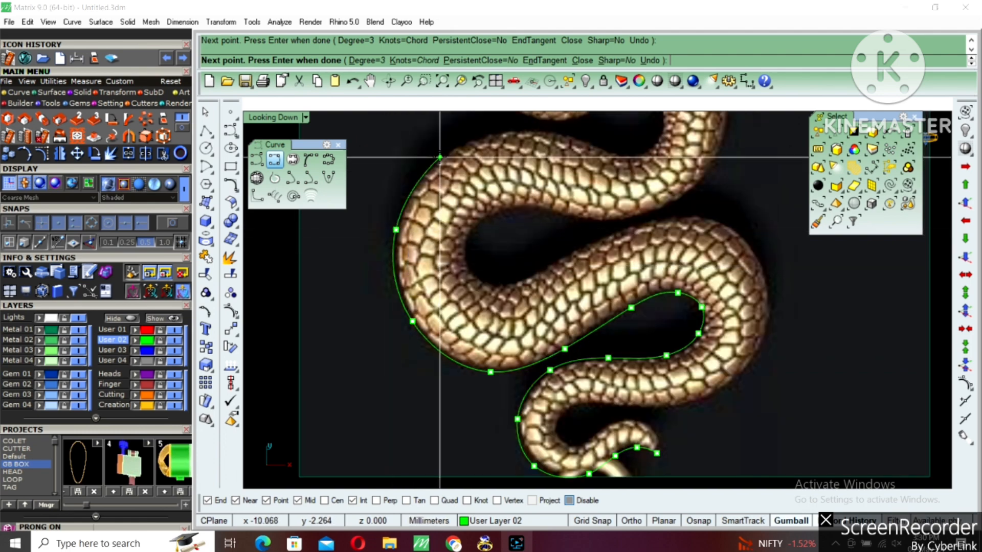
left_click(528, 129)
Extend the curve along the body's upper edge and around the inside of the upper right bend.
scroll(609, 149, "up", 2)
left_click(609, 149)
left_click(658, 148)
scroll(673, 116, "down", 2)
right_click_drag(673, 117, 634, 238)
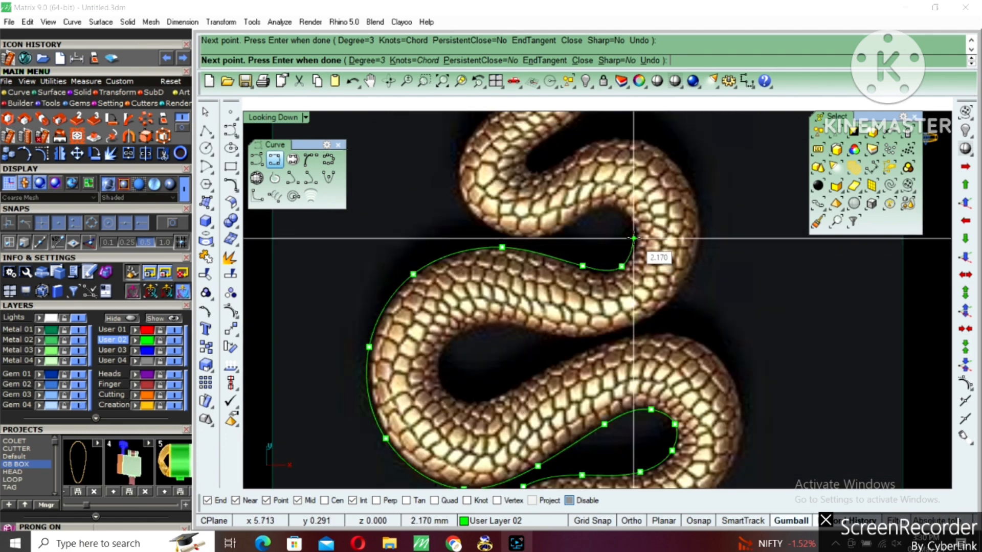
left_click(634, 238)
scroll(634, 238, "up", 2)
left_click(615, 206)
Extend the curve around the outer edge of the upper left bend to the start of the neck.
left_click(557, 223)
left_click(515, 242)
left_click(441, 223)
left_click(412, 159)
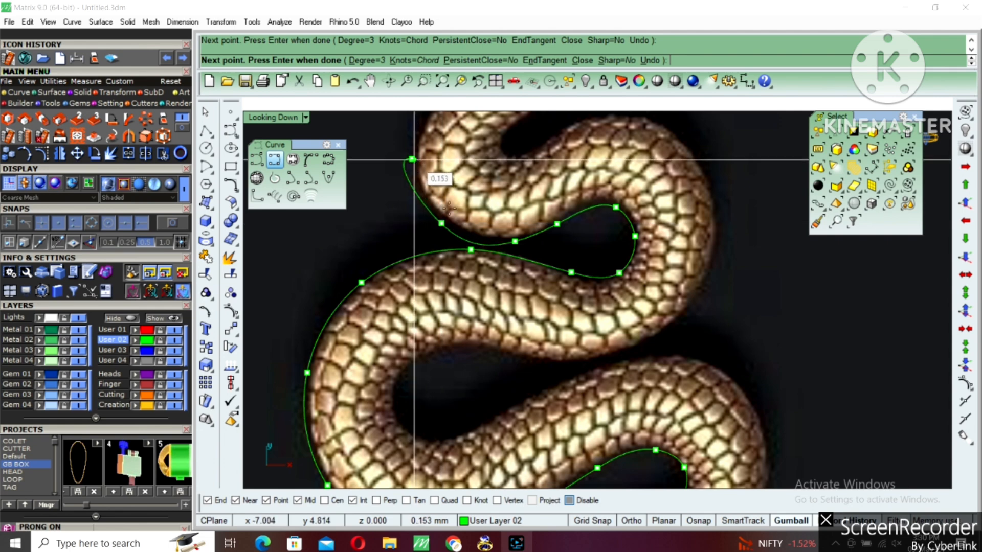
right_click_drag(449, 209, 457, 321)
left_click(462, 193)
scroll(499, 172, "up", 2)
left_click(505, 166)
left_click(521, 149)
Extend the curve along the left side of the neck to the base of the head.
right_click_drag(521, 148, 510, 251)
scroll(505, 219, "up", 4)
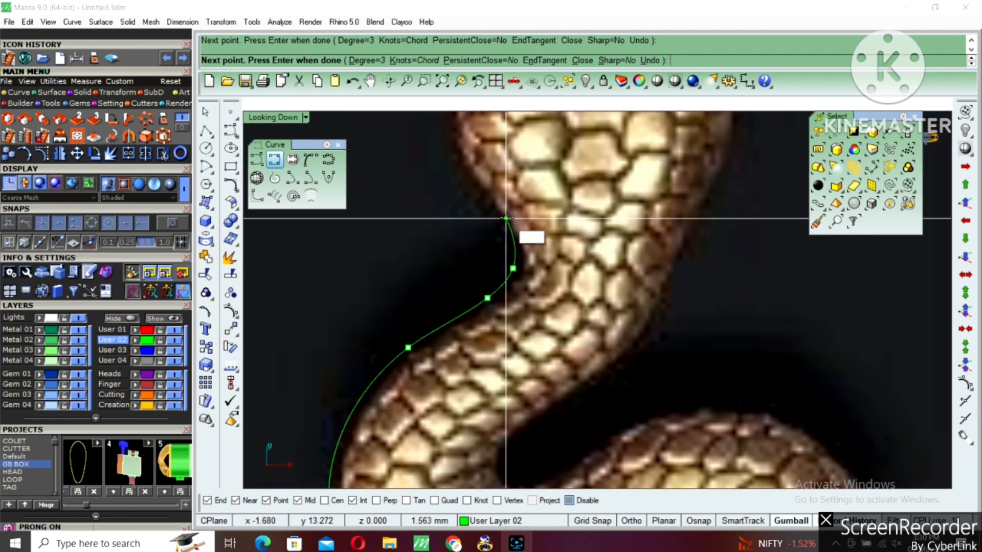
left_click(498, 213)
scroll(498, 213, "down", 2)
right_click_drag(496, 211, 496, 227)
scroll(475, 228, "up", 2)
left_click(477, 185)
scroll(470, 174, "down", 3)
right_click_drag(470, 169, 491, 258)
Extend the curve up the left side of the snake's head to the snout.
left_click(490, 208)
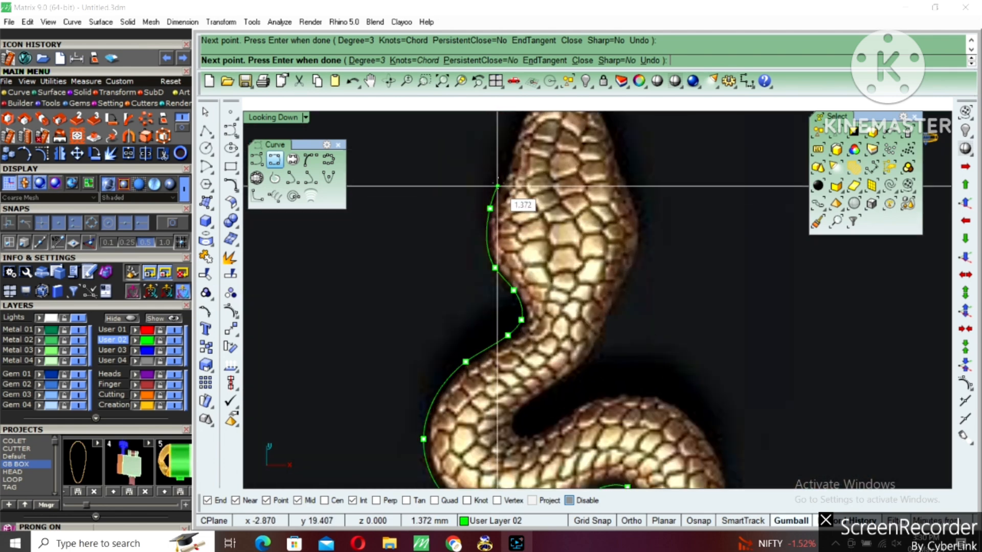
left_click(503, 183)
left_click(508, 163)
scroll(508, 162, "down", 2)
right_click_drag(509, 163, 485, 189)
left_click(505, 154)
left_click(507, 154)
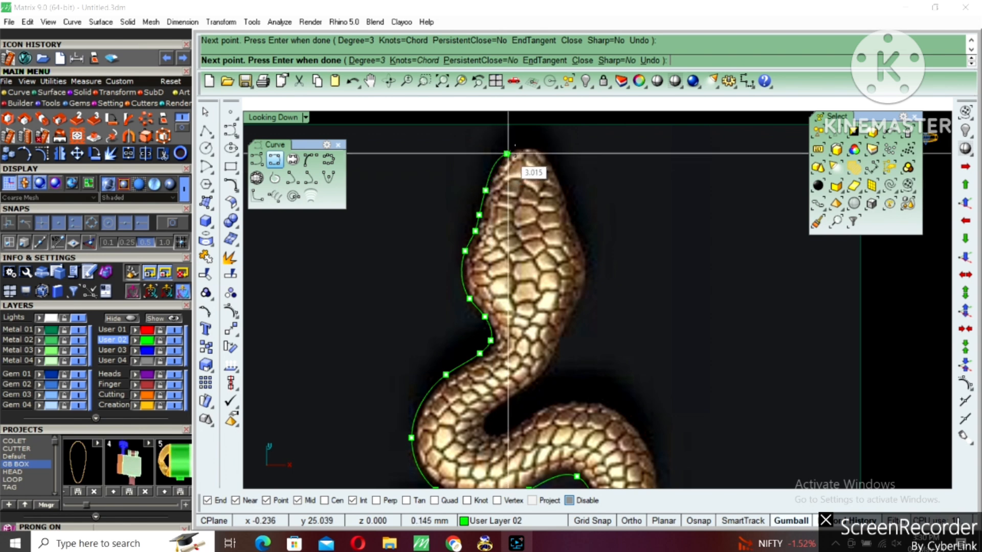
Extend the curve around the snout and down the right side of the head.
left_click(523, 148)
left_click(547, 151)
left_click(561, 181)
left_click(572, 216)
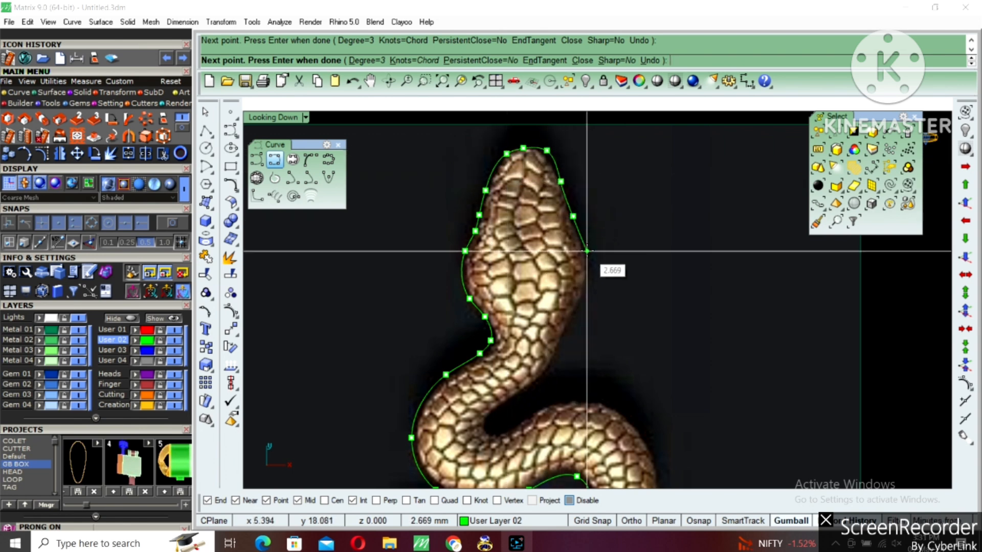
left_click(587, 251)
left_click(586, 287)
left_click(573, 313)
Extend the curve down the right side of the neck and around the inside of the upper left bend.
left_click(560, 341)
left_click(546, 371)
left_click(515, 397)
scroll(483, 416, "up", 2)
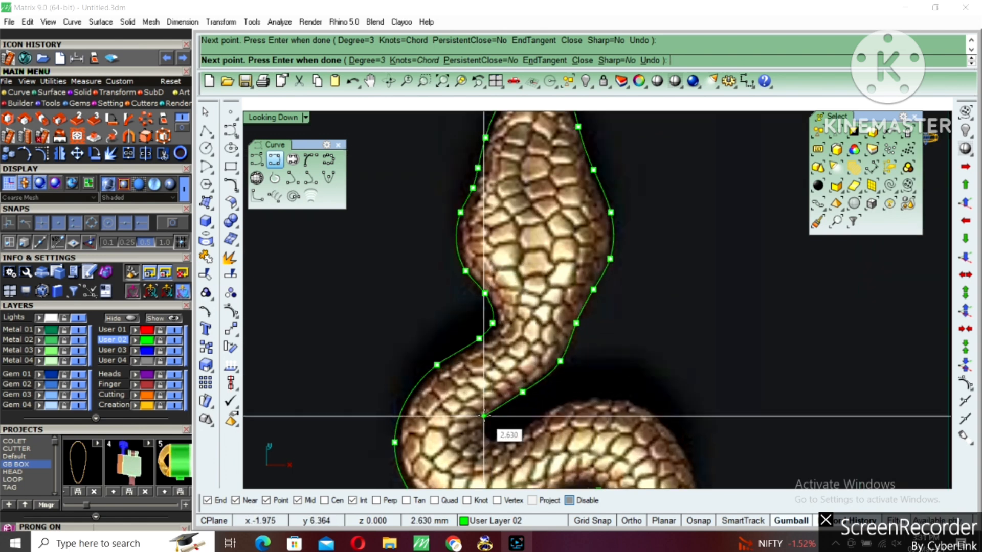
scroll(483, 416, "up", 2)
left_click(498, 410)
left_click(489, 430)
left_click(497, 441)
left_click(540, 418)
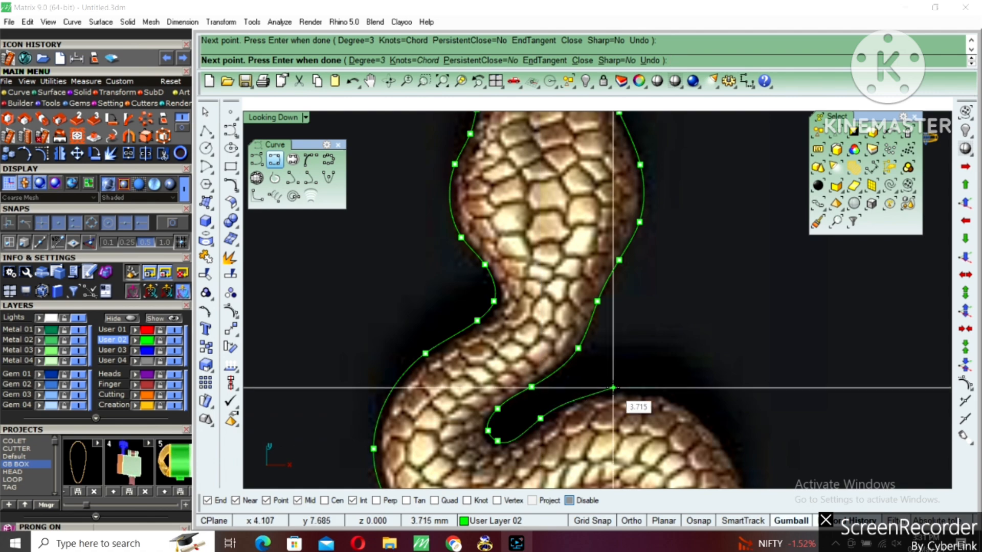
Extend the curve around the outer edge of the upper right bend.
left_click(613, 387)
scroll(658, 389, "down", 2)
left_click(689, 403)
scroll(689, 403, "down", 1)
right_click_drag(689, 404, 667, 342)
left_click(692, 396)
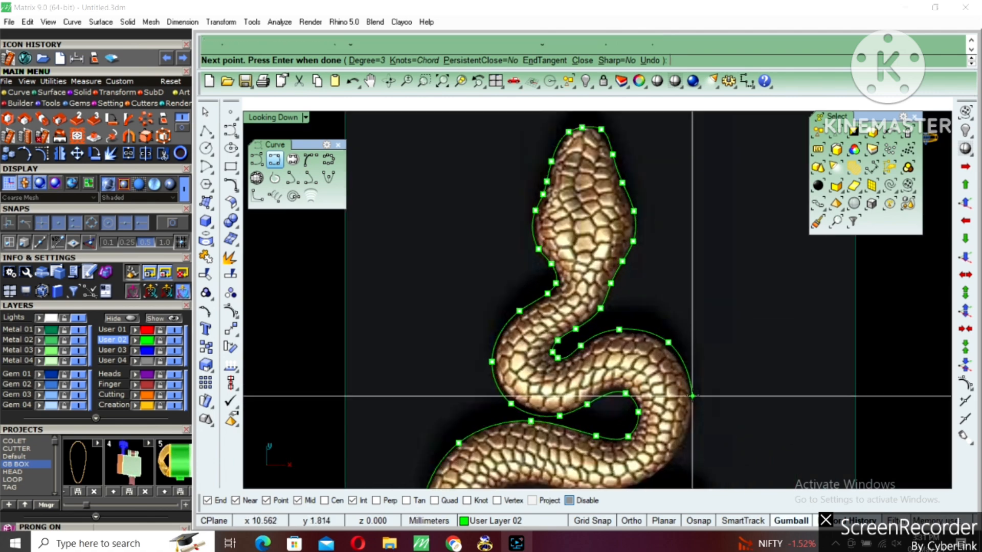
right_click_drag(692, 396, 714, 274)
left_click(697, 336)
Extend the curve along the body's underside and around the inside of the large left bend.
left_click(658, 362)
left_click(604, 371)
left_click(559, 361)
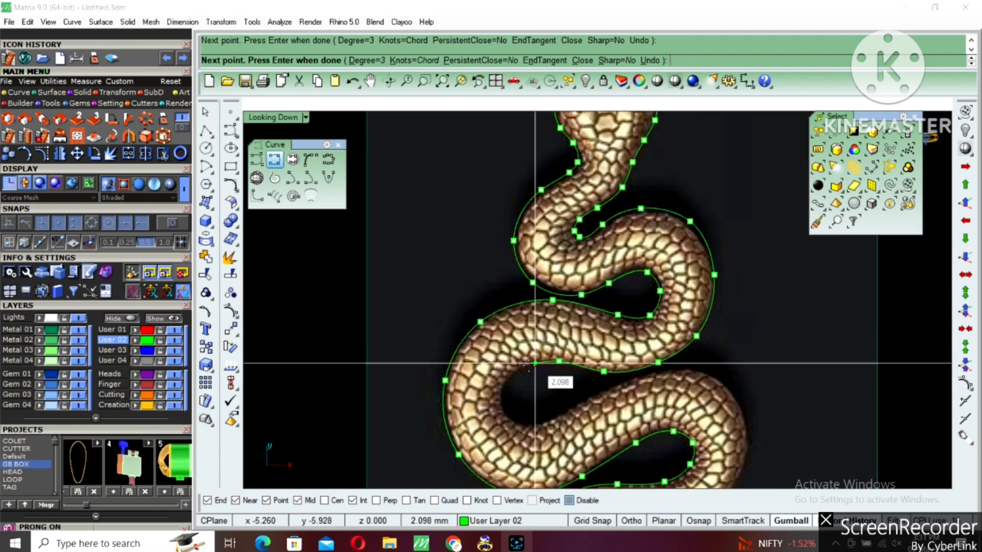
left_click(519, 371)
left_click(503, 396)
left_click(517, 421)
left_click(561, 411)
left_click(605, 387)
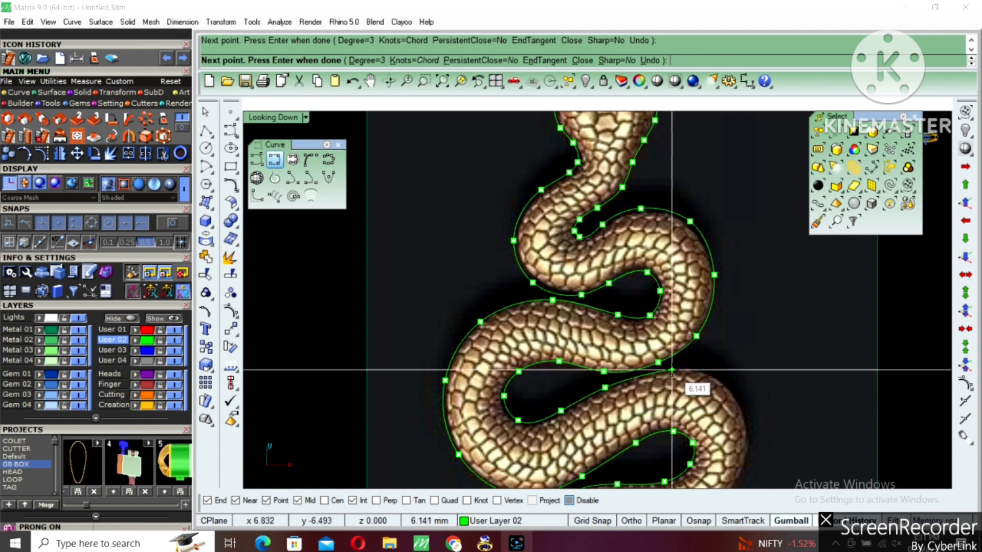
Extend the curve around the outer edge of the lower right bend and back toward the tail.
scroll(714, 387, "down", 2)
scroll(704, 361, "up", 4)
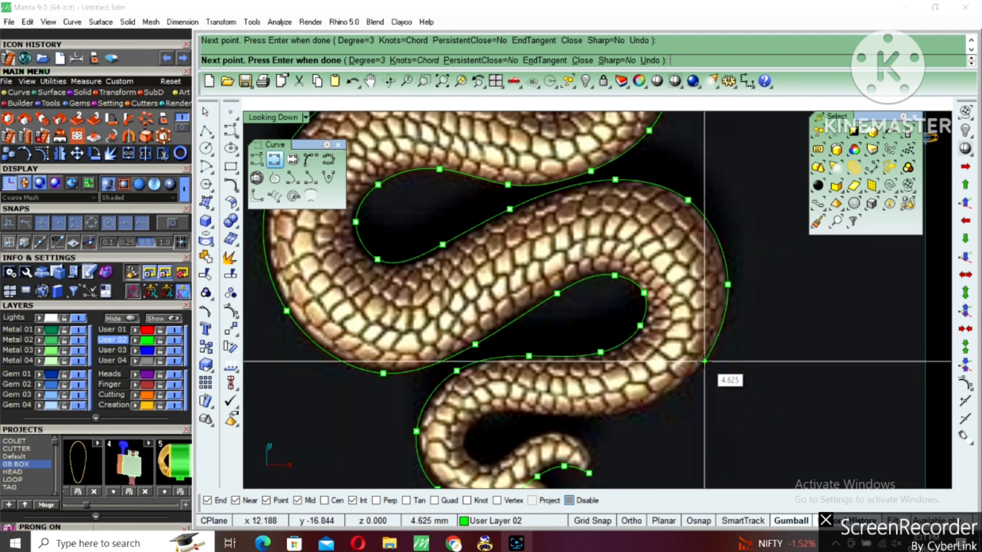
left_click(704, 360)
left_click(641, 408)
left_click(565, 415)
left_click(525, 413)
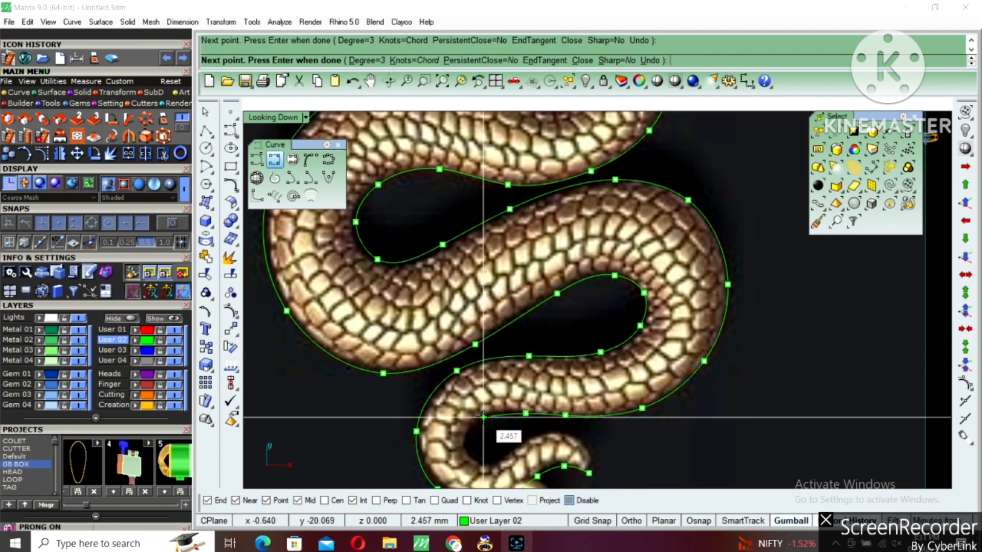
Trace the inside of the tail bend and the tail's upper edge, closing the curve at the tail-tip start point.
left_click(483, 417)
left_click(471, 443)
left_click(490, 458)
left_click(523, 439)
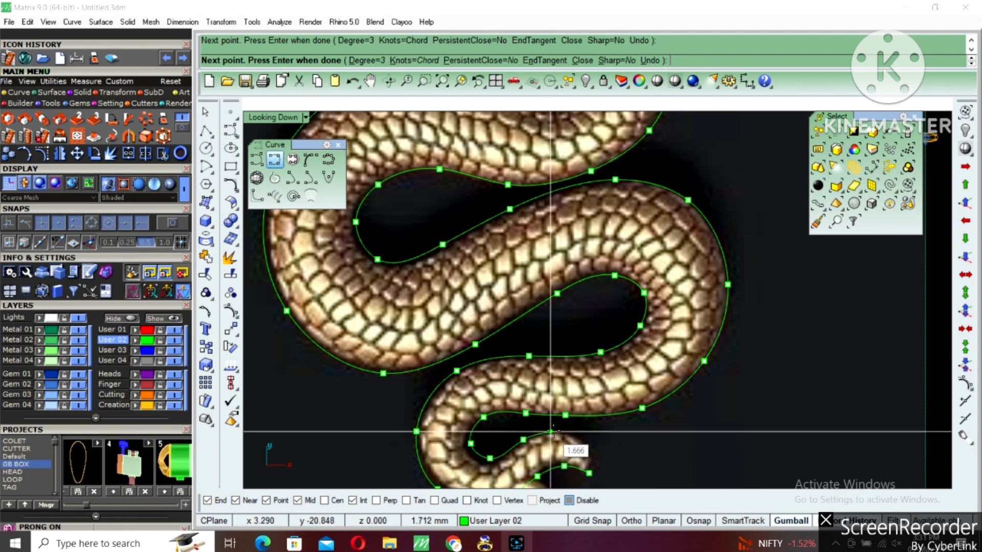
left_click(550, 432)
left_click(587, 444)
scroll(588, 473, "up", 1)
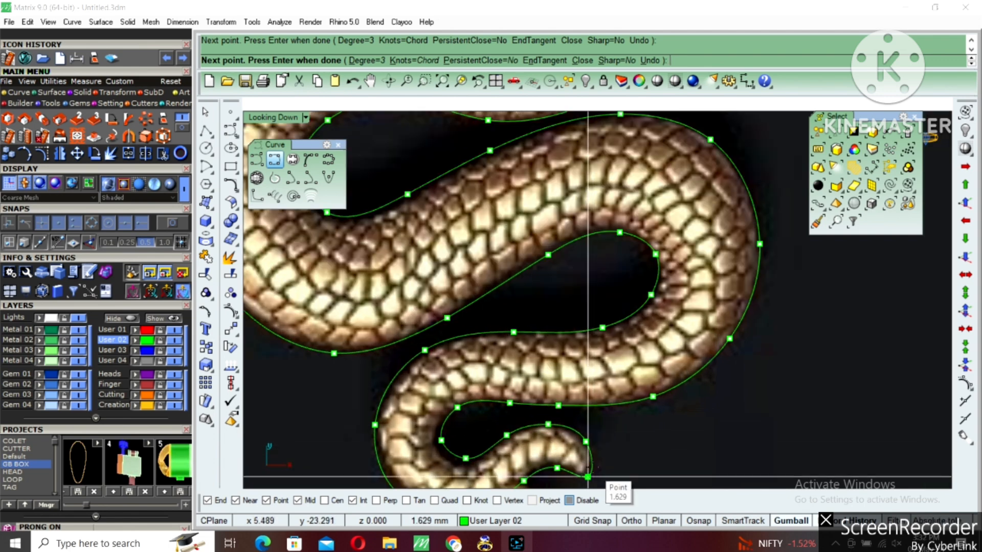
left_click(588, 476)
scroll(588, 365, "down", 5)
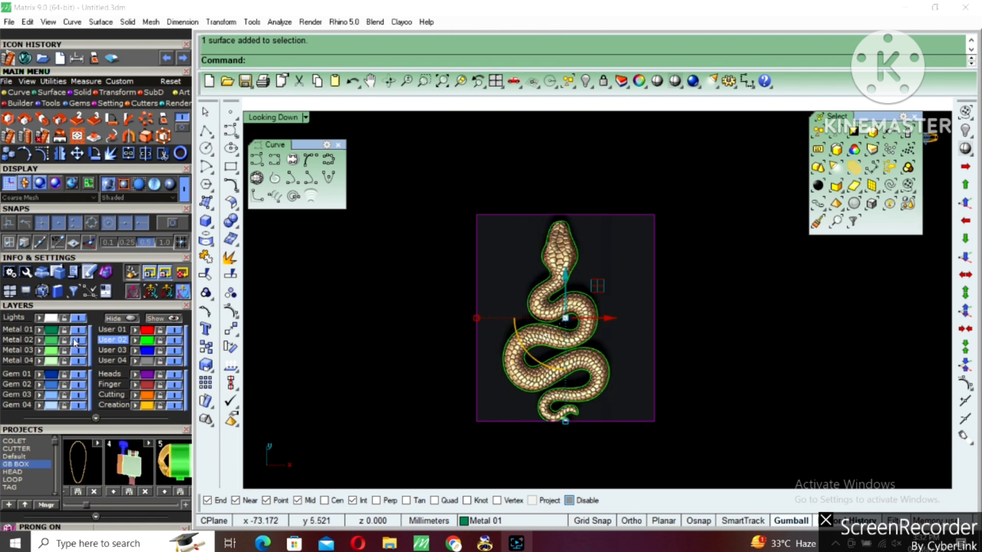
Hide the snake picture on the Metal 02 layer and display the traced outline's control points.
left_click(40, 341)
scroll(570, 231, "up", 9)
left_click_drag(579, 219, 544, 254)
right_click_drag(559, 229, 560, 245)
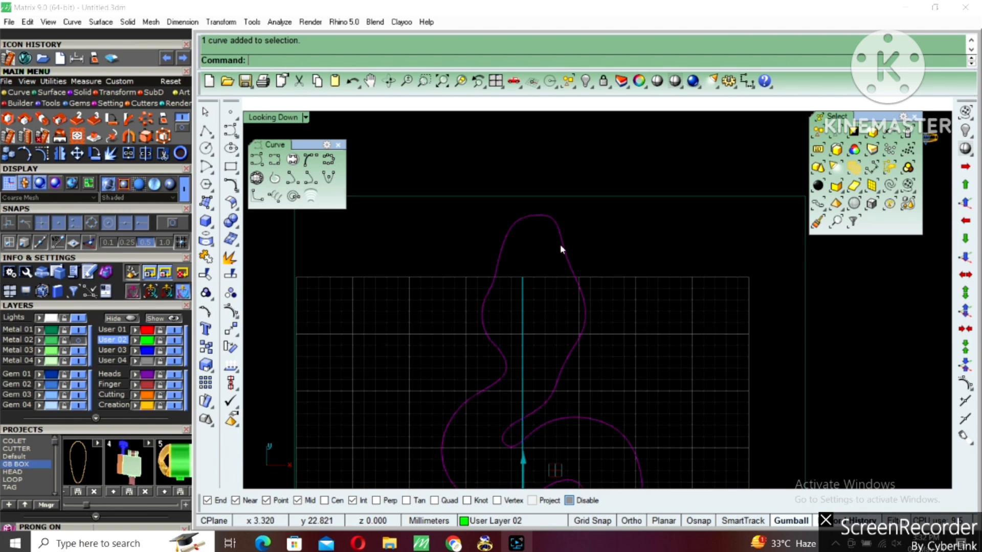
key("F10")
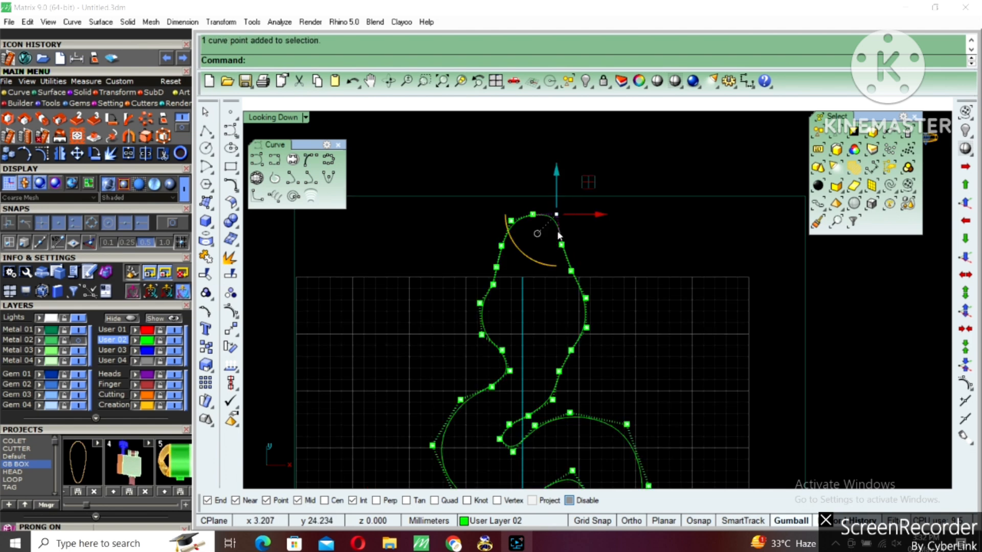
Move the control point at the snout's upper right corner about 0.33 mm down and inward, and hide the control points.
scroll(556, 232, "up", 6)
type("m")
key("Return")
left_click(586, 202)
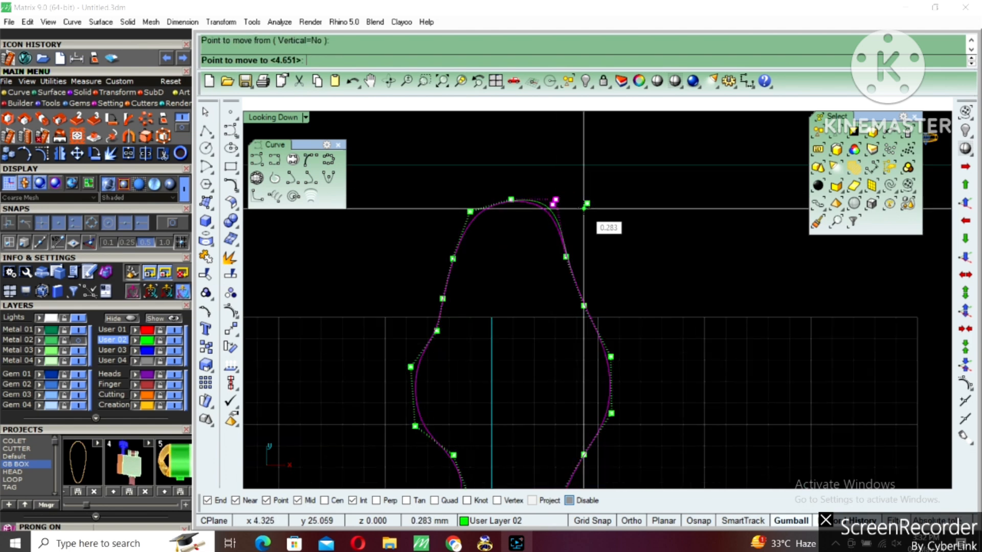
left_click(583, 207)
scroll(577, 200, "down", 6)
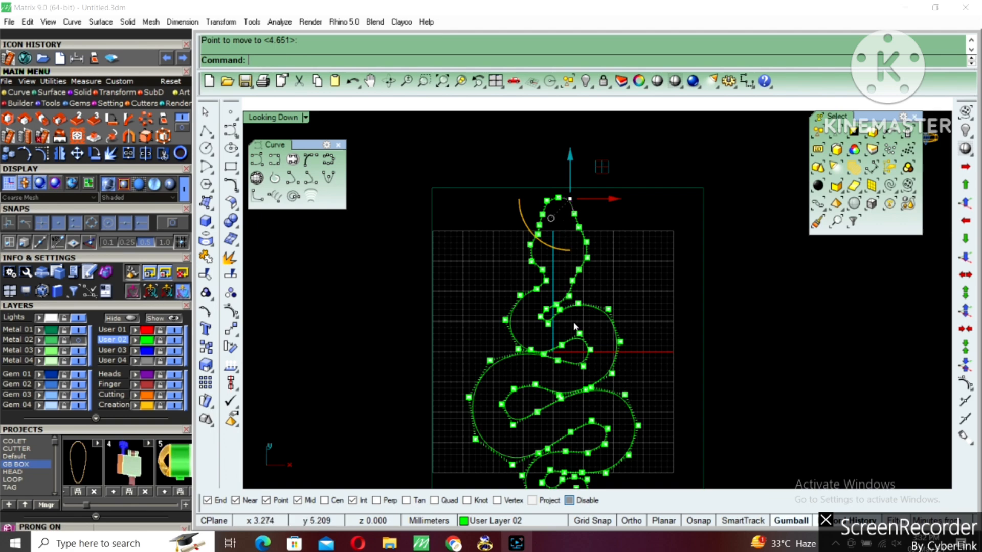
right_click_drag(574, 337, 584, 270)
key("Escape")
key("Escape")
Show the outline's control points and move the outer corner point above the tail tip about 0.44 mm downward.
right_click_drag(584, 412, 584, 356)
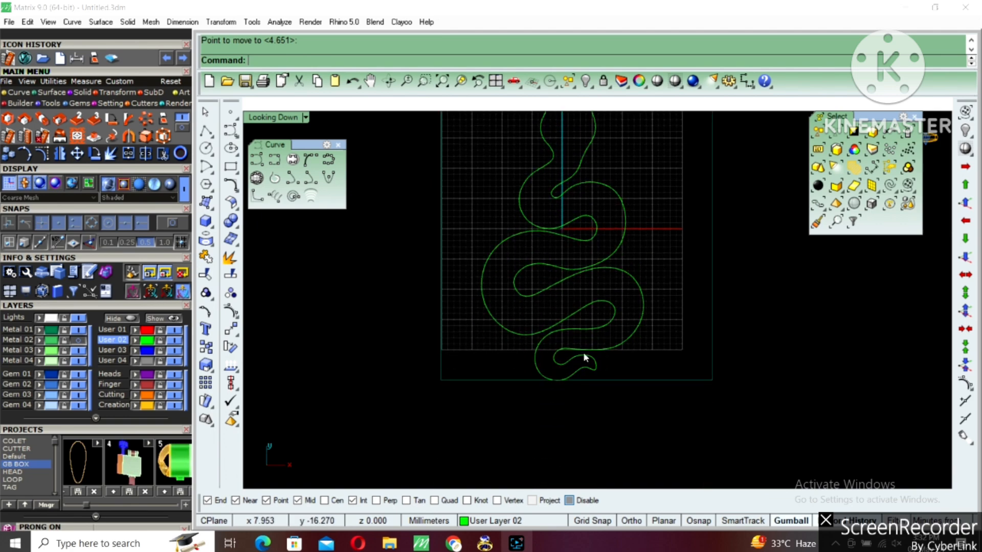
scroll(582, 353, "up", 3)
left_click(540, 372)
scroll(558, 350, "up", 2)
key("F10")
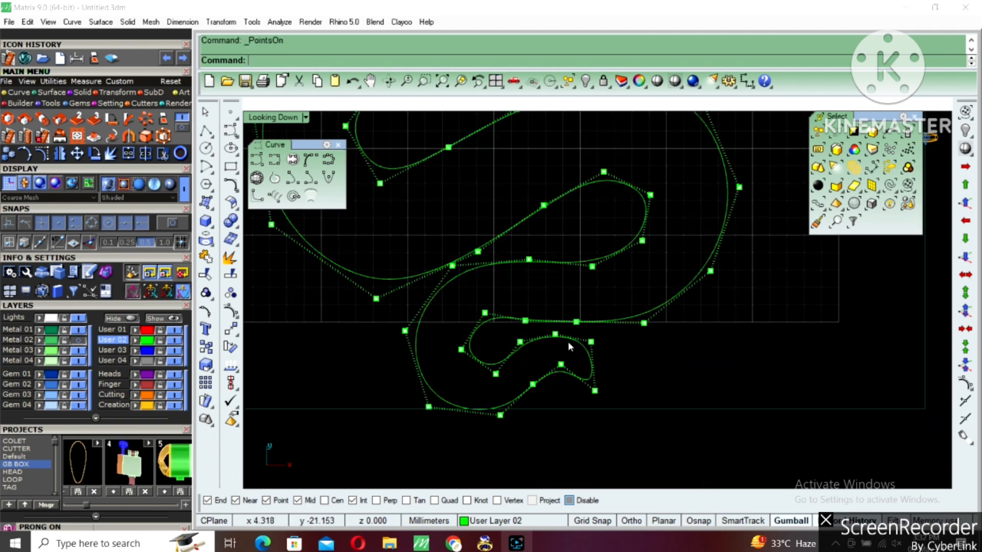
scroll(568, 342, "up", 5)
left_click_drag(580, 366, 617, 338)
right_click_drag(613, 342, 632, 328)
key("m")
left_click(629, 335)
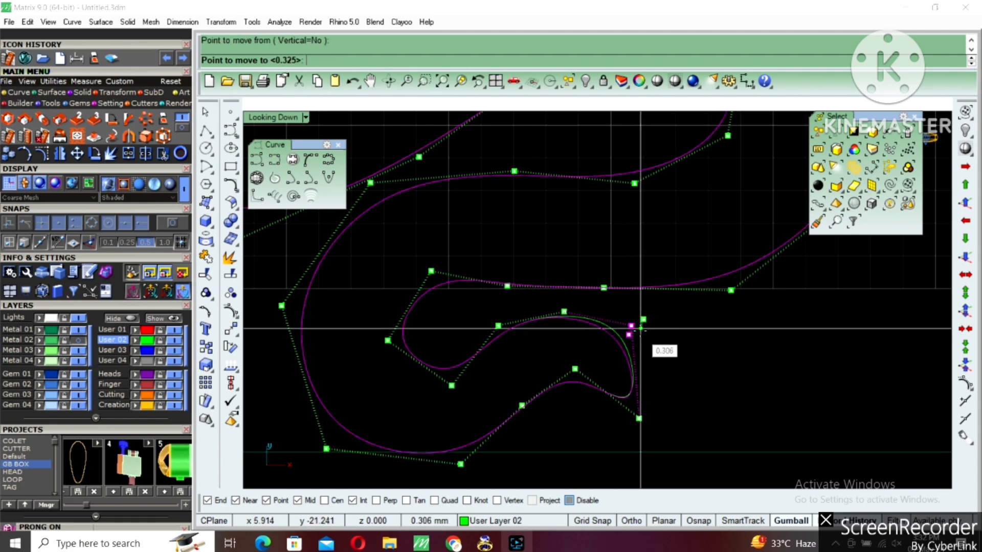
left_click(639, 336)
Move the control point on top of the tail's final curl slightly down and right, and hide the control points.
right_click(570, 303)
left_click(571, 322)
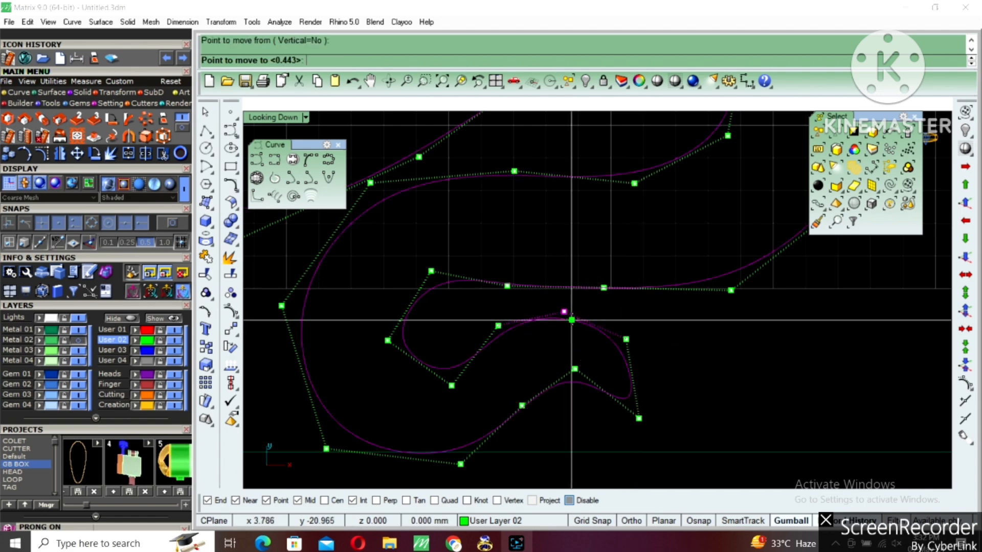
left_click(576, 320)
scroll(626, 336, "down", 10)
right_click_drag(631, 308, 605, 390)
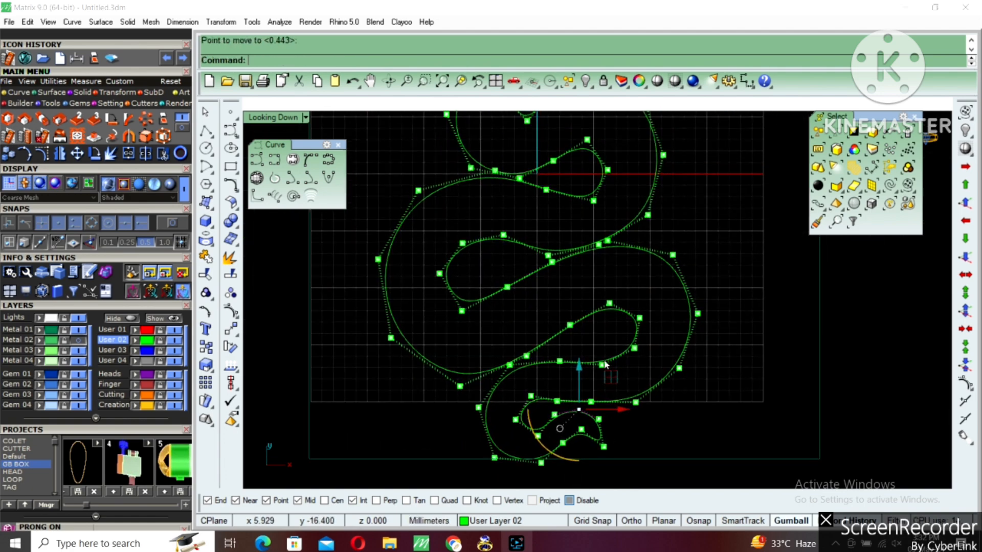
key("Escape")
key("Escape")
Show the outline's control points and move the upper left point of the middle left-hand loop about 0.45 mm to the left.
left_click(532, 276)
right_click_drag(480, 268, 541, 312)
key("F10")
scroll(542, 311, "up", 4)
right_click(542, 312)
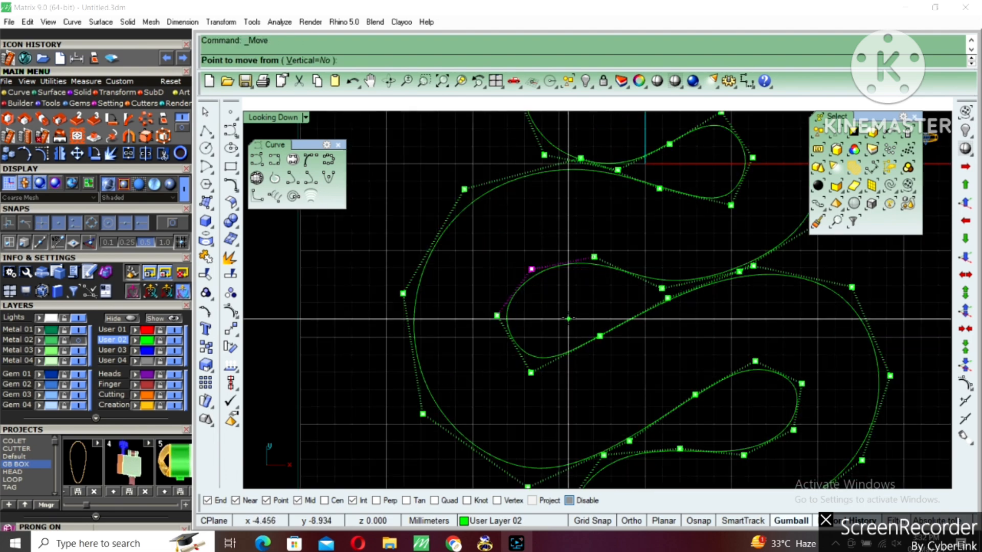
left_click(568, 318)
left_click(601, 336)
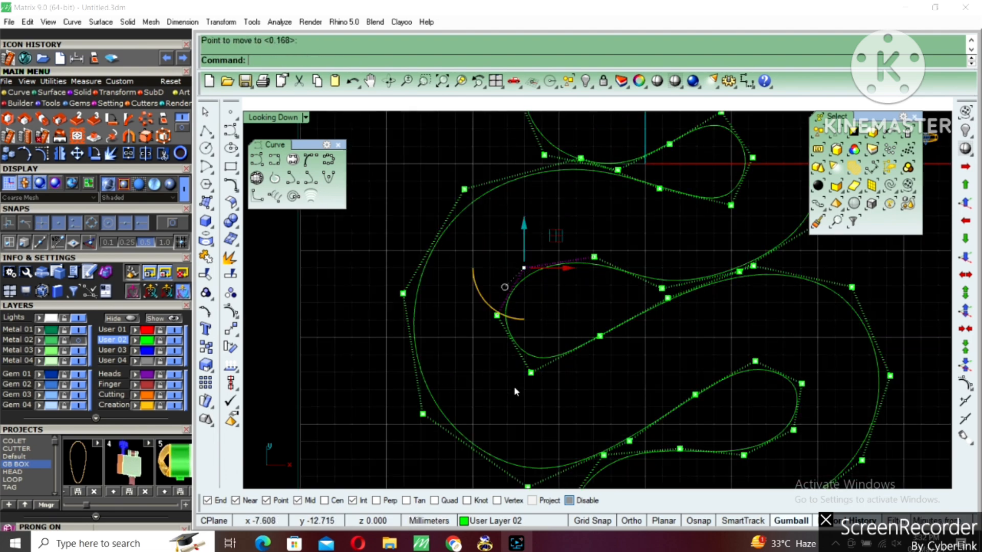
Move the same loop's lower left control point about 0.62 mm upward and its leftmost point about 0.47 mm to the right.
right_click(554, 345)
left_click(555, 394)
left_click(557, 384)
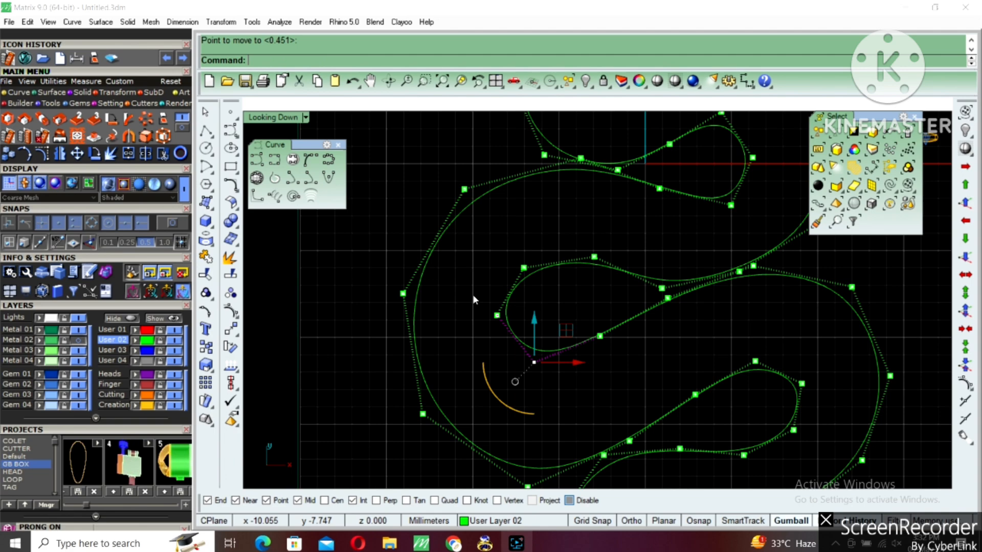
right_click(524, 327)
left_click(537, 328)
left_click(545, 330)
scroll(671, 327, "down", 6)
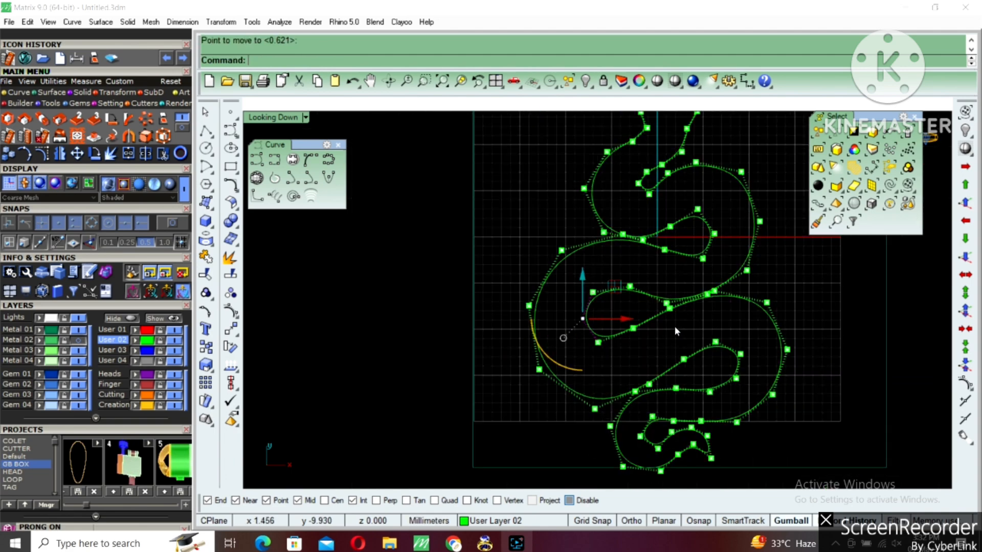
Move the loop's lower left control point about 0.45 mm further up and to the right.
scroll(619, 346, "up", 4)
right_click(622, 330)
scroll(619, 345, "up", 6)
left_click(627, 354)
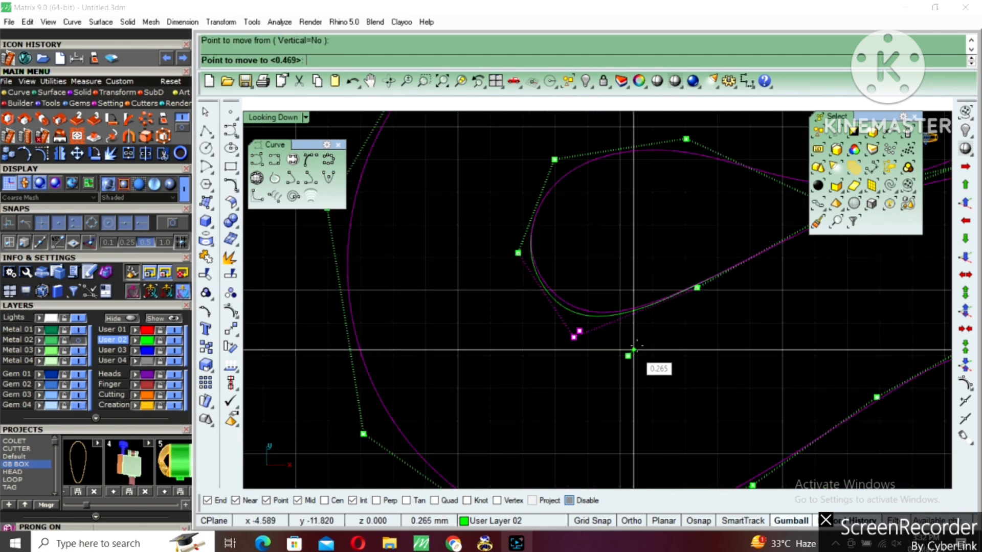
left_click(637, 346)
scroll(605, 276, "down", 8)
Move the top control point of the upper right-hand inner loop slightly downward and hide the outline's control points.
scroll(613, 304, "down", 4)
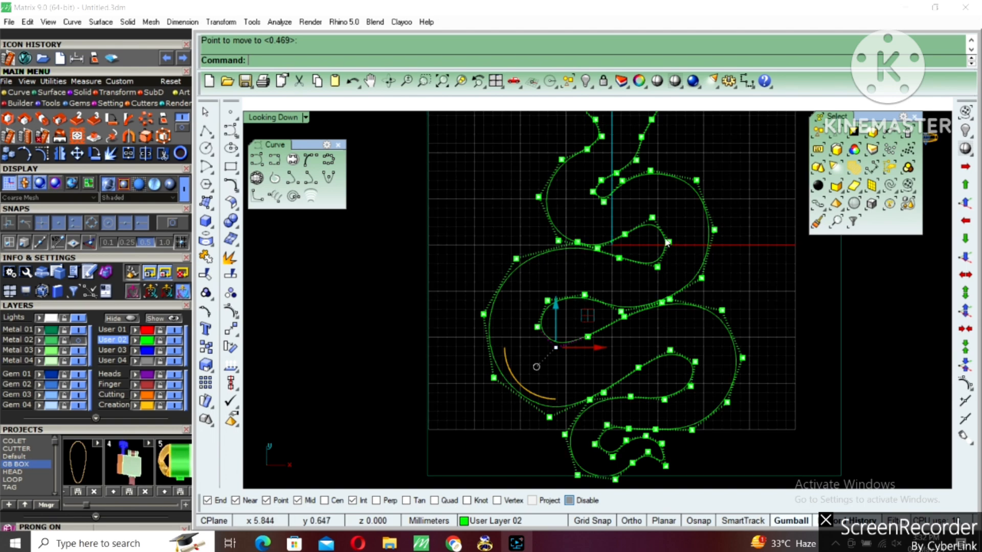
scroll(651, 235, "up", 2)
right_click(650, 232)
left_click(652, 214)
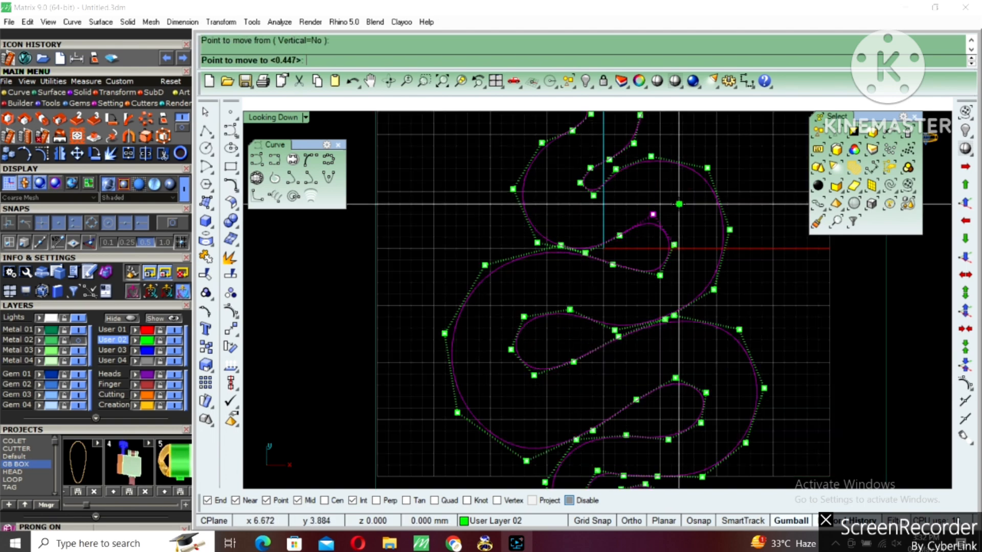
left_click(679, 211)
scroll(581, 250, "up", 2)
scroll(601, 223, "down", 4)
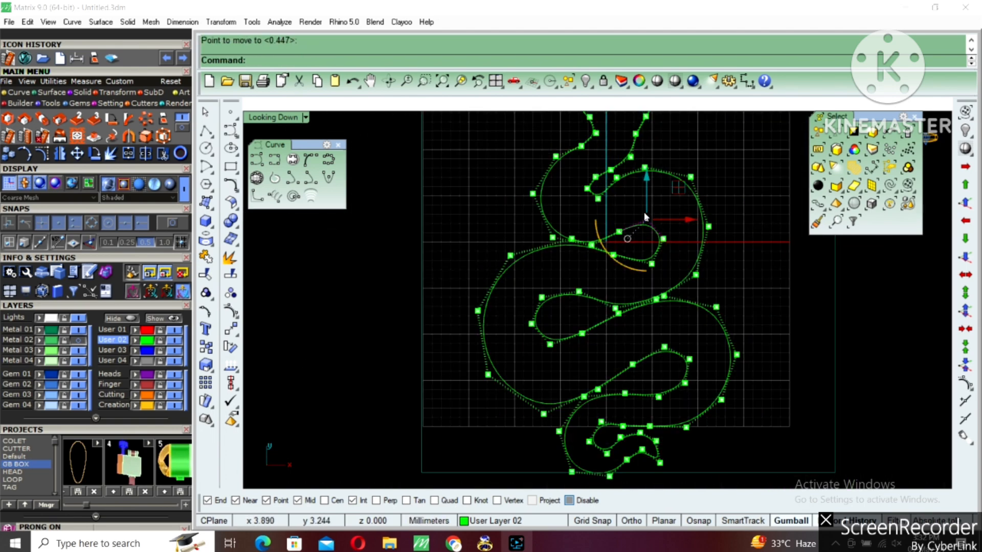
left_click(652, 200)
right_click_drag(653, 199, 638, 239)
key("Escape")
scroll(638, 242, "down", 6)
Split the closed snake outline into two side curves at the head's top point and the tail tip.
right_click_drag(647, 333, 613, 332)
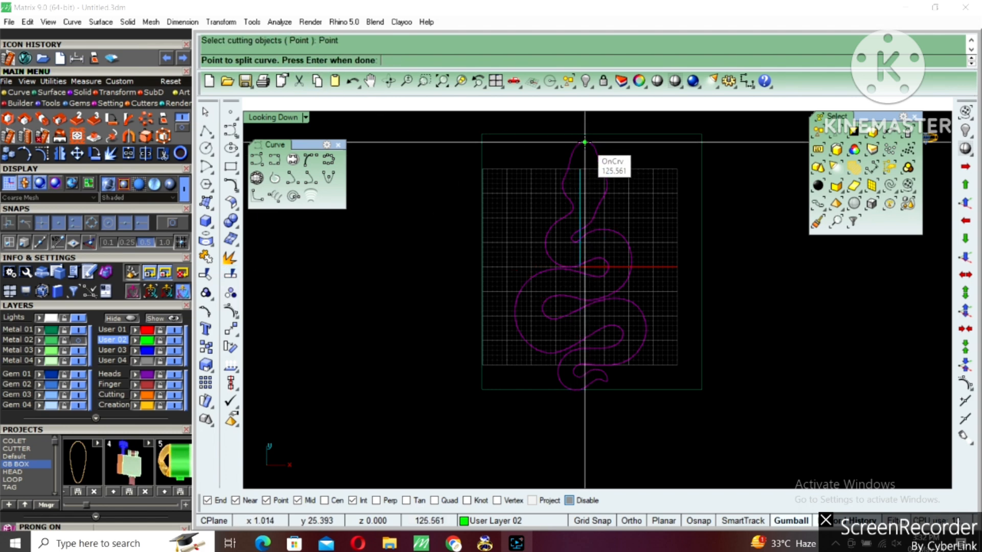
scroll(602, 382, "up", 6)
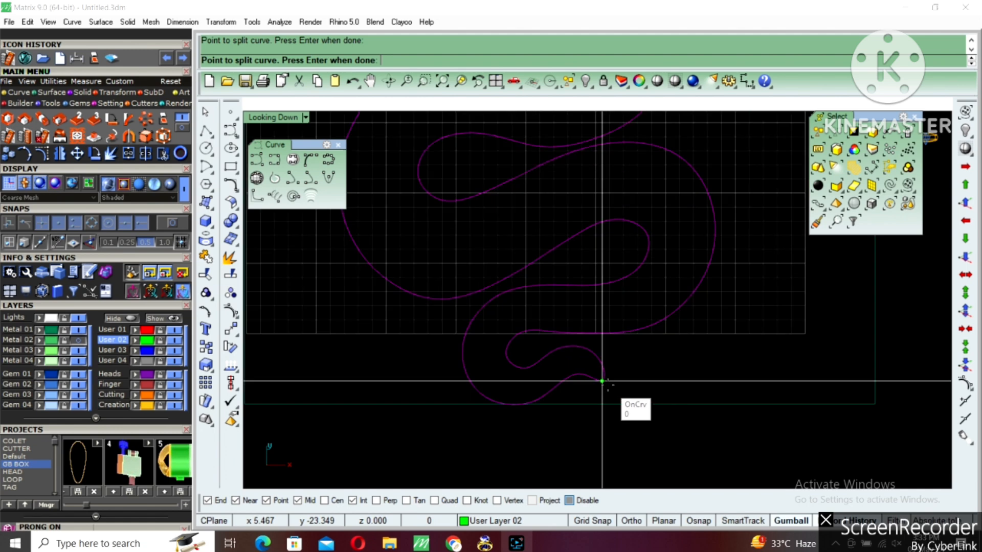
left_click(596, 384)
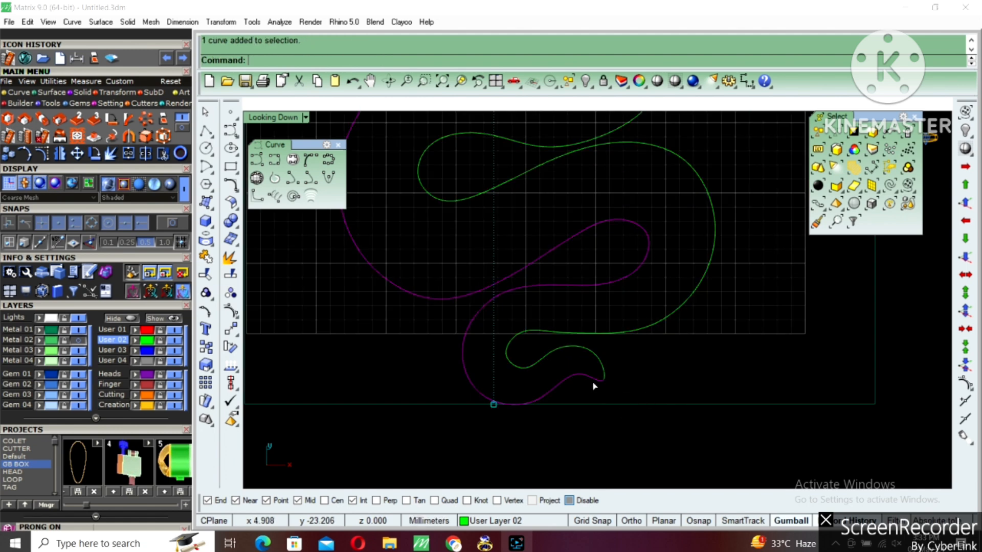
scroll(599, 366, "down", 5)
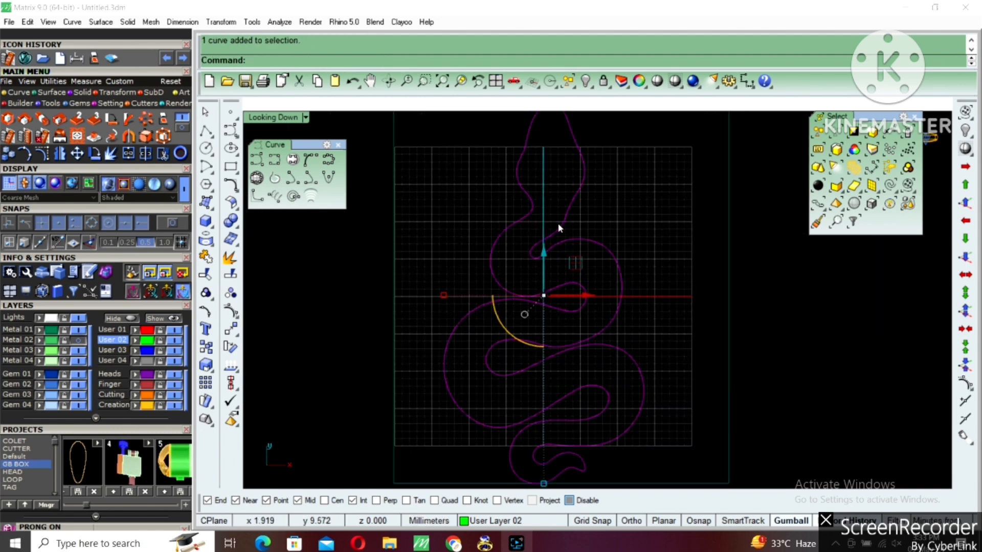
Draw a straight line across the body from the upper right-hand inner loop to the facing outer side of the outline.
right_click_drag(557, 224, 558, 263)
left_click(205, 132)
scroll(565, 333, "up", 5)
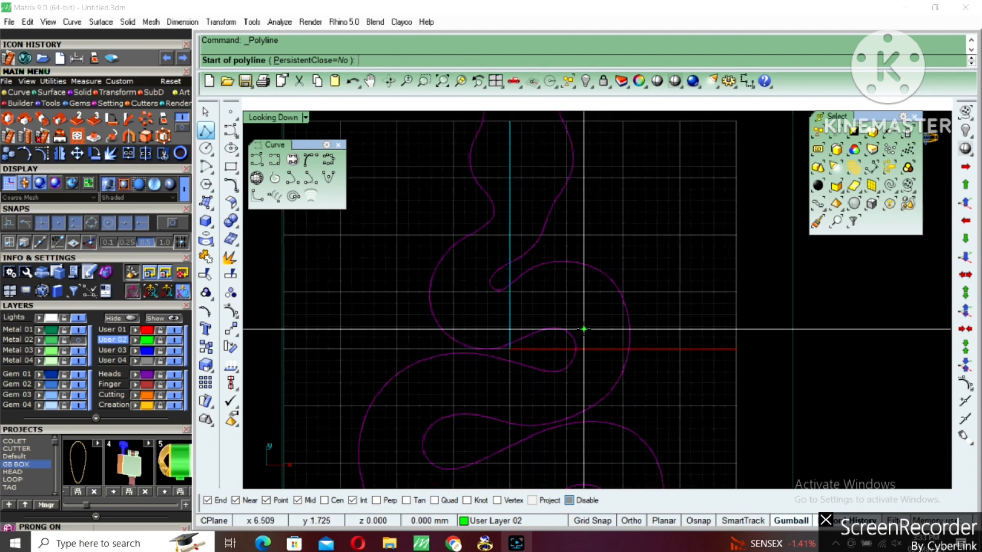
left_click(564, 381)
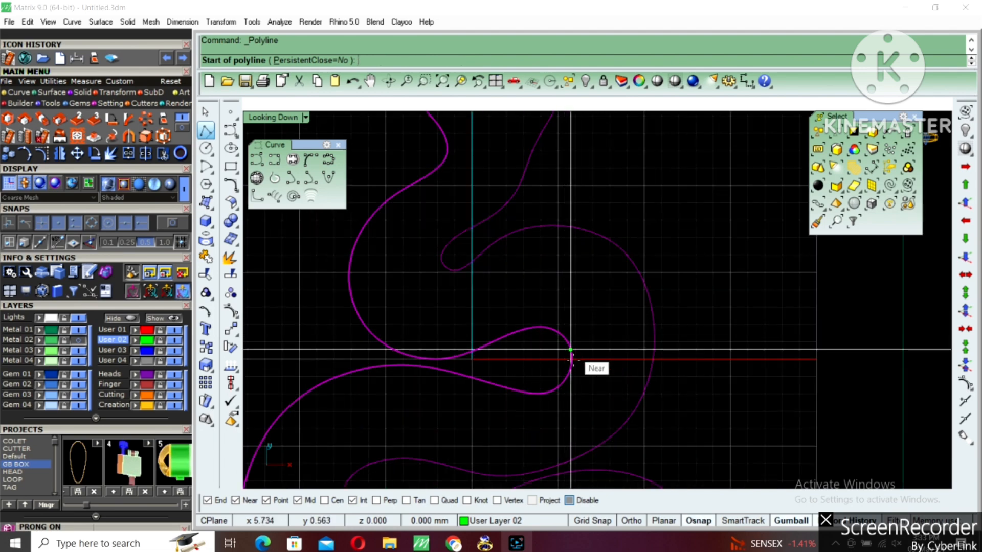
left_click(615, 434)
right_click(610, 428)
left_click(608, 426)
Change to the Perspective view and rebuild the cross line with 4 points and degree 3.
scroll(683, 299, "down", 6)
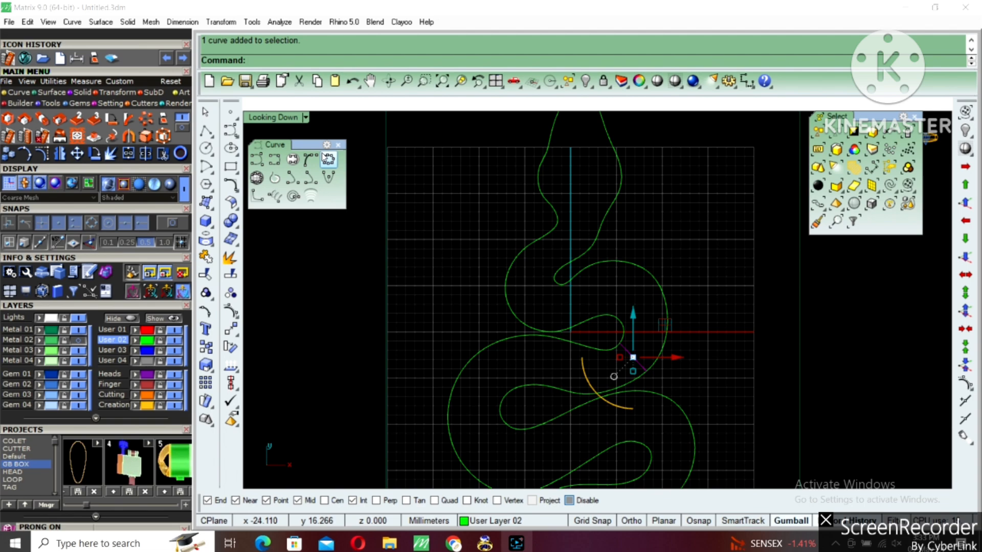
double_click(287, 120)
double_click(623, 121)
right_click_drag(704, 184, 639, 311)
type("re")
key("Return")
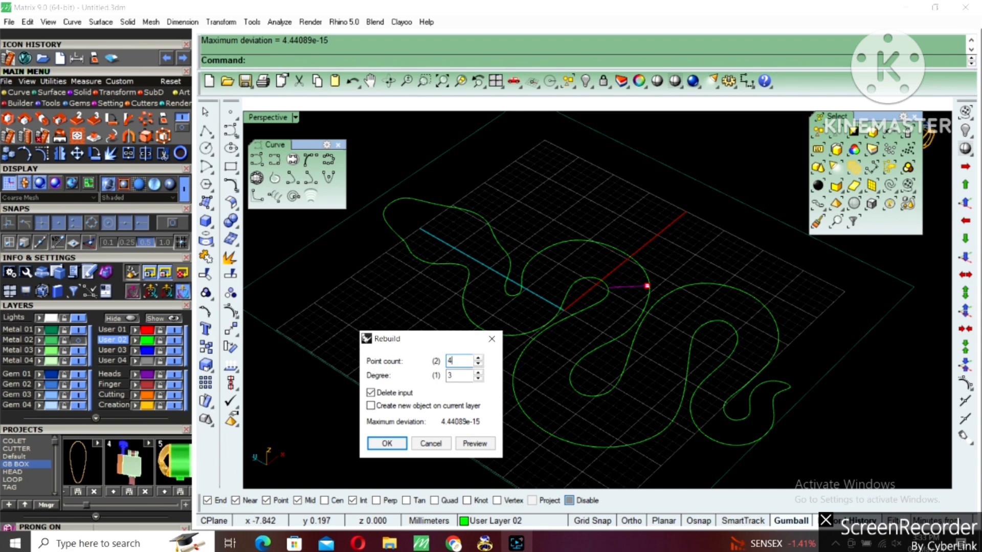
key("Return")
Try to shape the cross line into an arch by raising its middle control points.
scroll(619, 305, "up", 4)
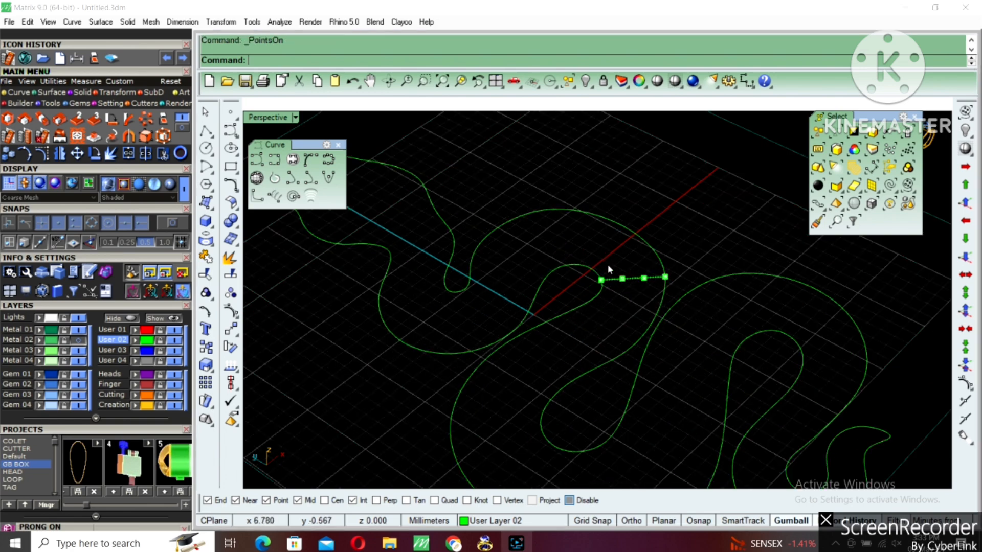
left_click_drag(649, 298, 650, 299)
scroll(633, 265, "up", 4)
left_click_drag(636, 256, 636, 207)
key("Escape")
Rebuild the arched cross line with 4 points and degree 3 and inspect its shape.
scroll(633, 259, "down", 6)
right_click_drag(633, 259, 627, 245)
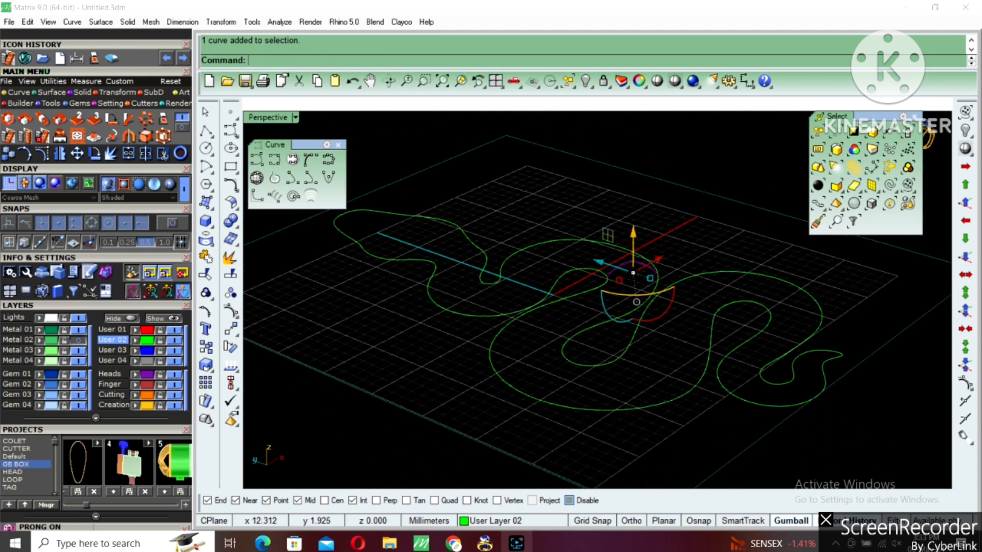
type("rb")
key("Return")
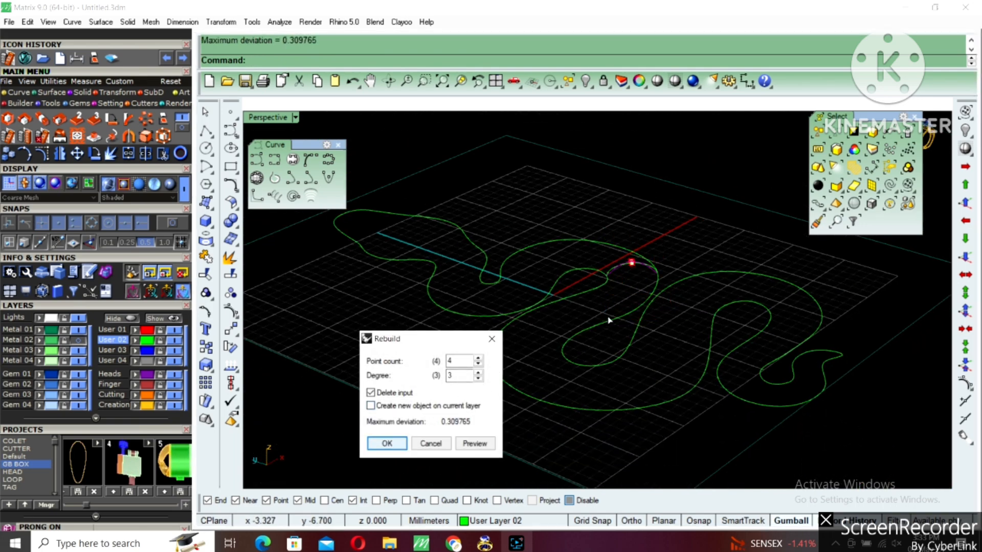
key("Return")
scroll(633, 279, "up", 5)
right_click_drag(634, 281, 765, 309)
scroll(638, 257, "up", 3)
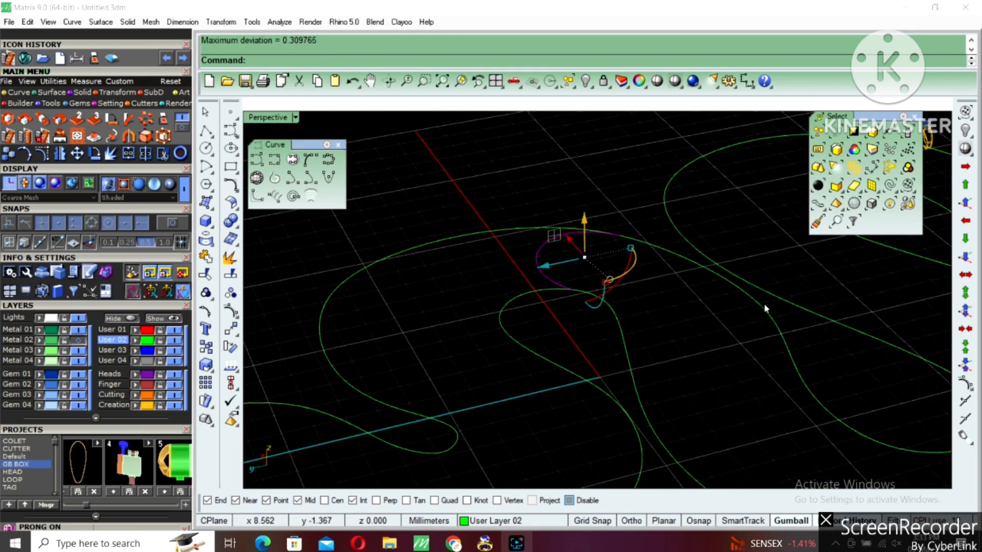
With the gumball aligned to the CPlane, raise the cross line's two middle control points vertically into an arch and hide the points.
right_click_drag(612, 290, 688, 283)
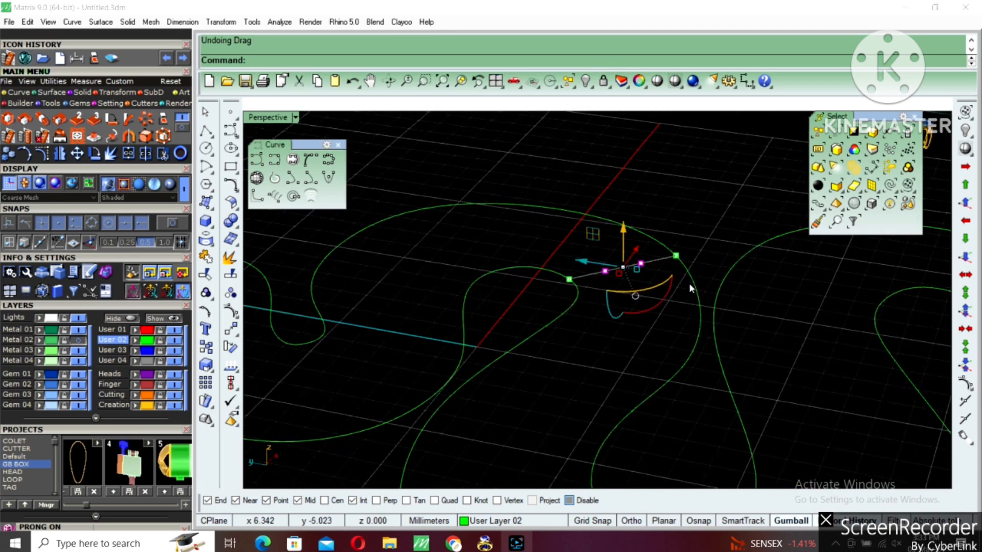
left_click(636, 295)
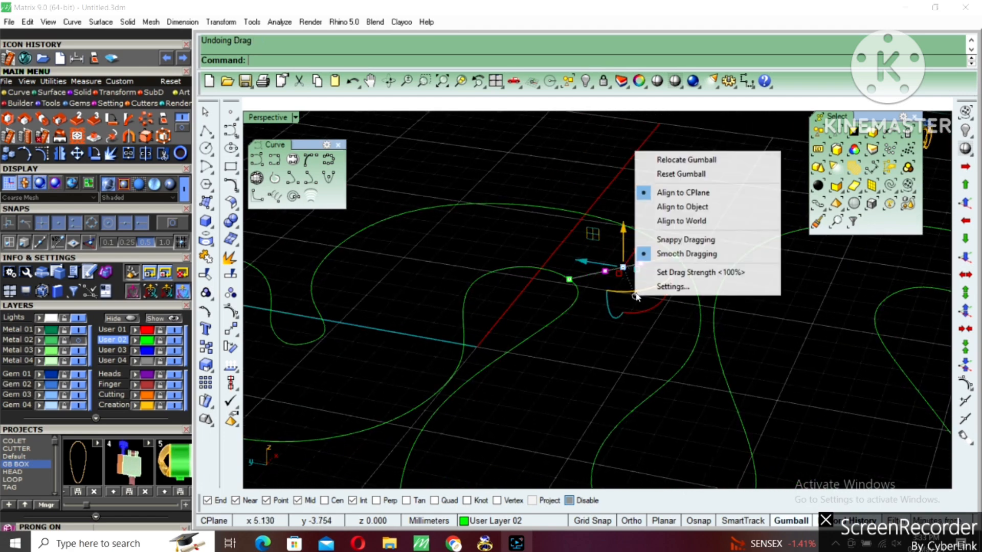
left_click(696, 194)
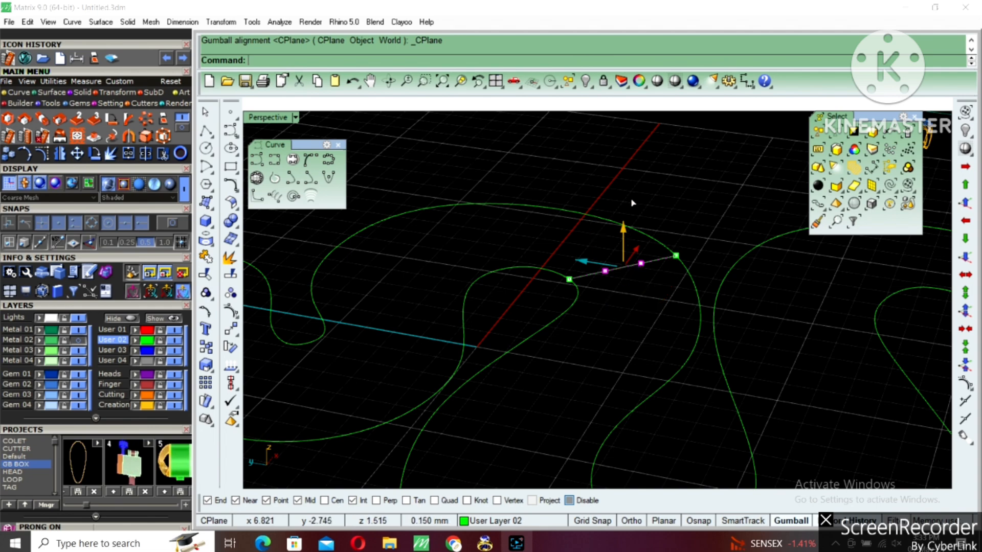
left_click_drag(624, 230, 625, 163)
right_click_drag(606, 256, 782, 253)
key("Escape")
key("Escape")
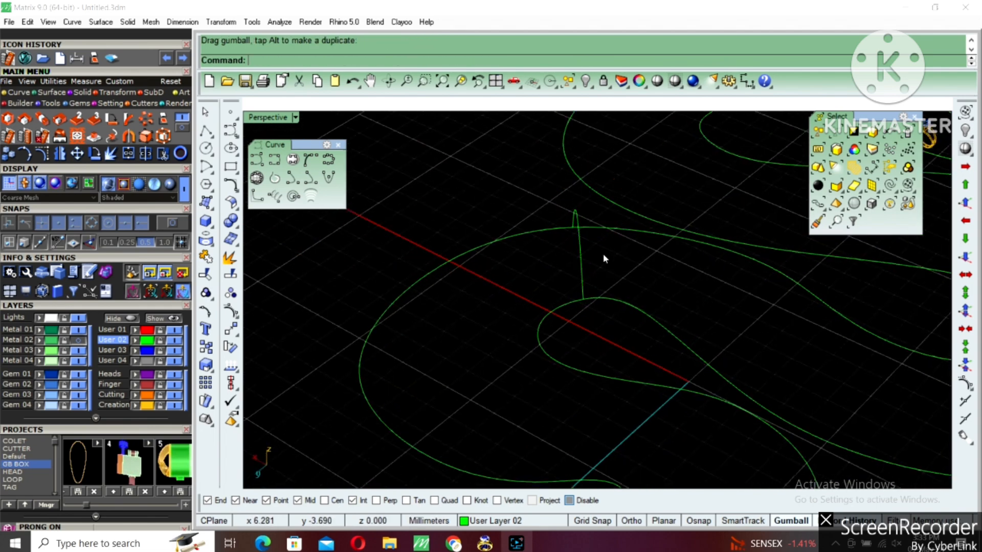
Rebuild the arch curve across the body with 4 points and degree 3.
left_click(577, 248)
right_click_drag(578, 248, 449, 254)
right_click(569, 291)
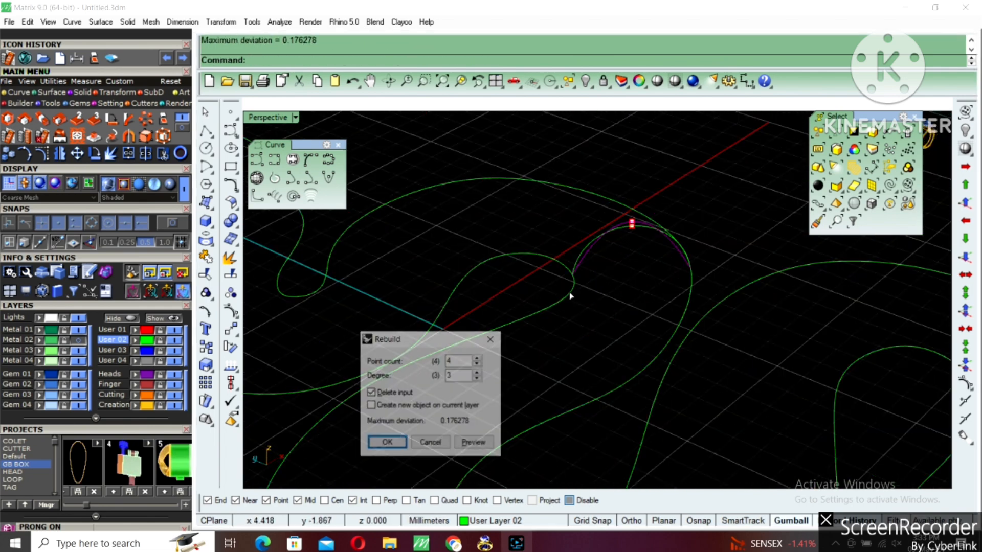
key("Return")
Raise the arch's two middle control points slightly more and hide the control points.
right_click_drag(636, 277, 585, 271)
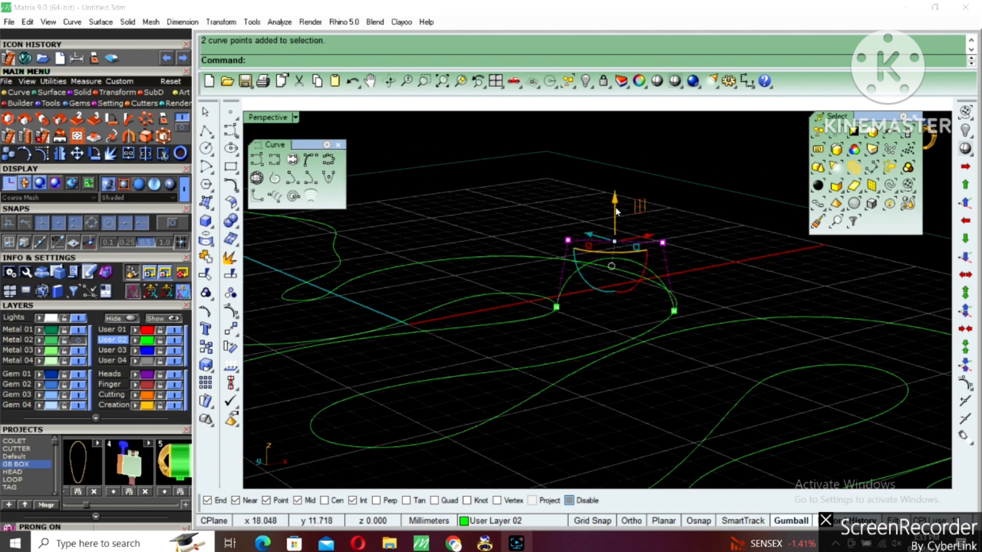
left_click_drag(615, 211, 615, 201)
key("Escape")
key("Escape")
Rebuild the heightened arch curve, keeping 4 points and degree 3.
right_click_drag(612, 271, 662, 301)
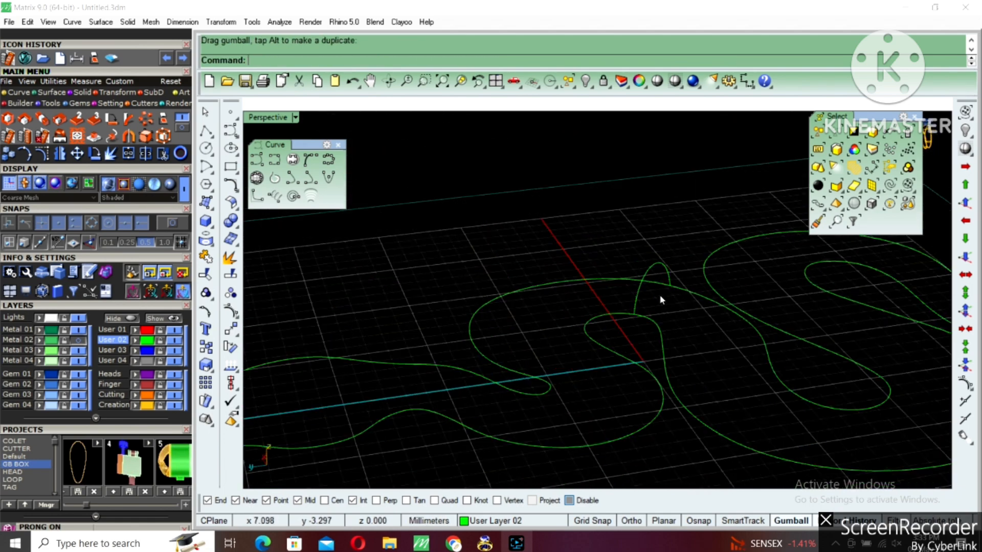
left_click(654, 266)
right_click_drag(654, 266, 578, 290)
right_click(578, 289)
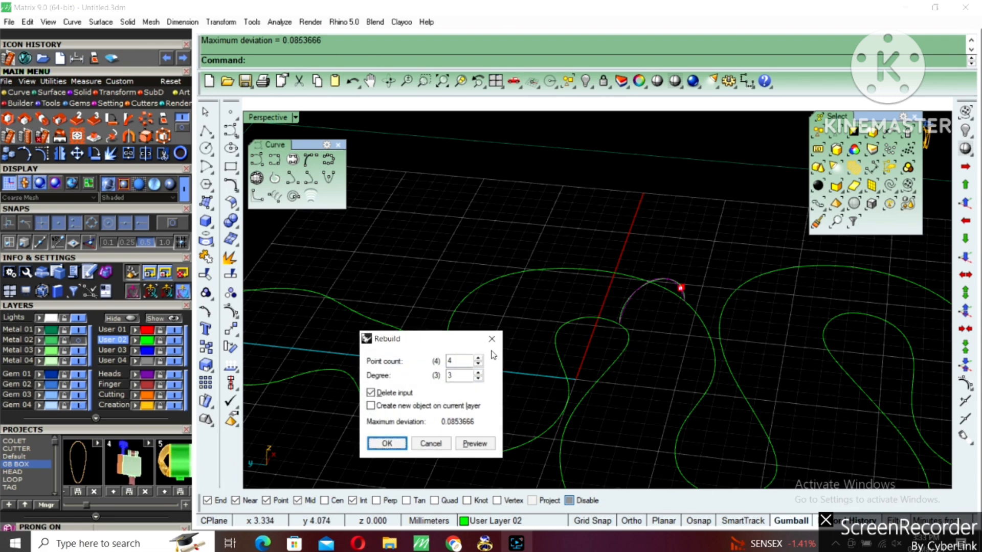
left_click(403, 443)
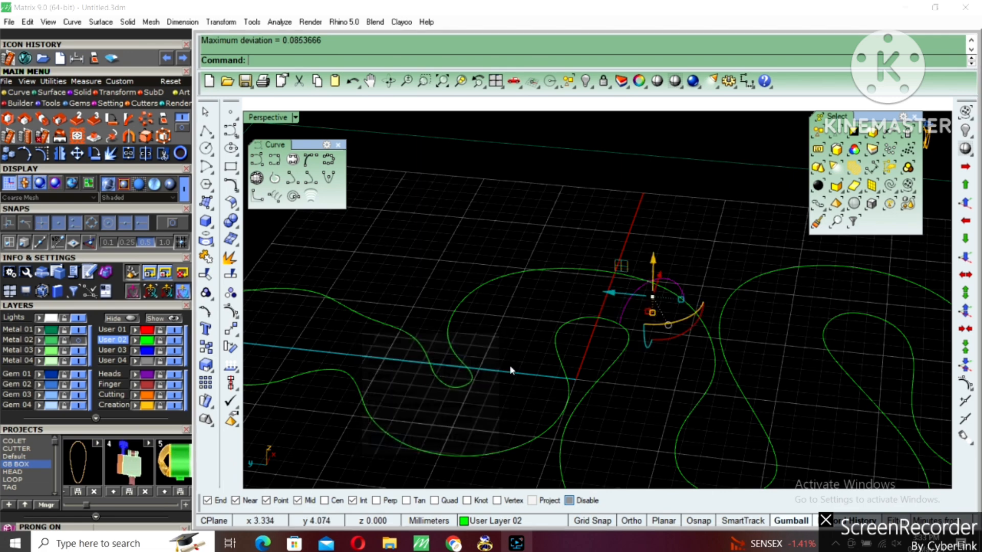
Start orienting the arch curve by two points with Copy=Yes and Scale=3D, using the arch's two ends as reference points.
right_click_drag(510, 364, 571, 364)
right_click_drag(579, 325, 549, 312)
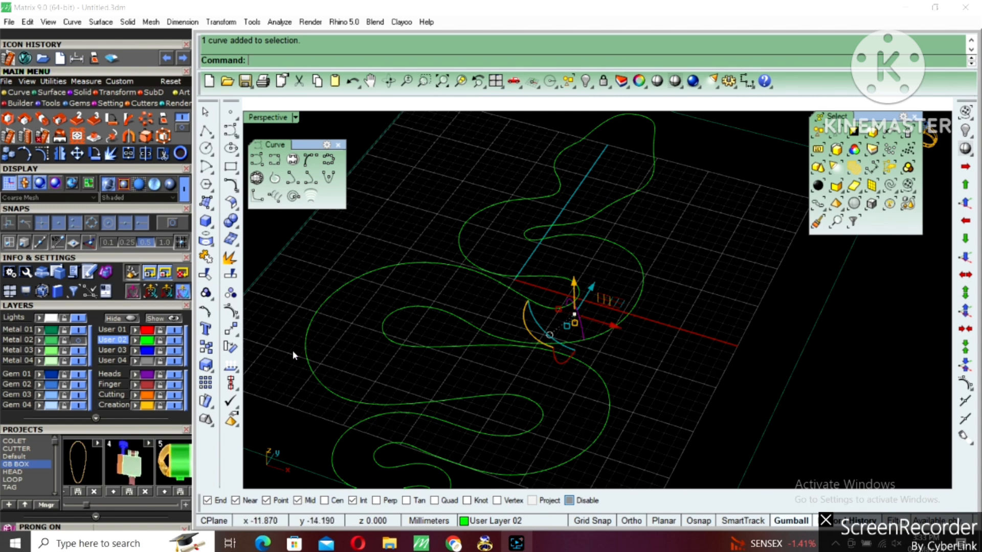
left_click(238, 336)
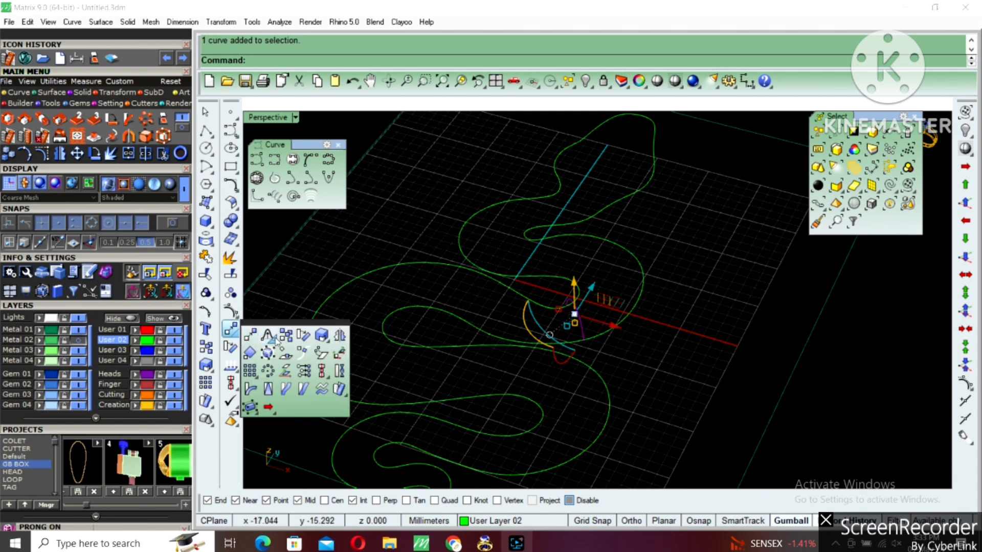
left_click(250, 354)
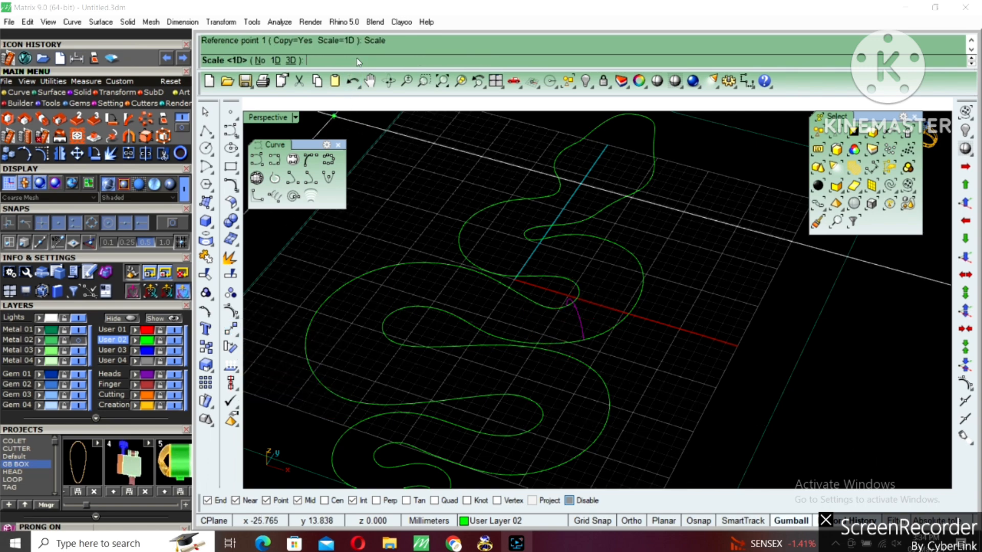
left_click(290, 61)
right_click_drag(609, 303, 675, 317)
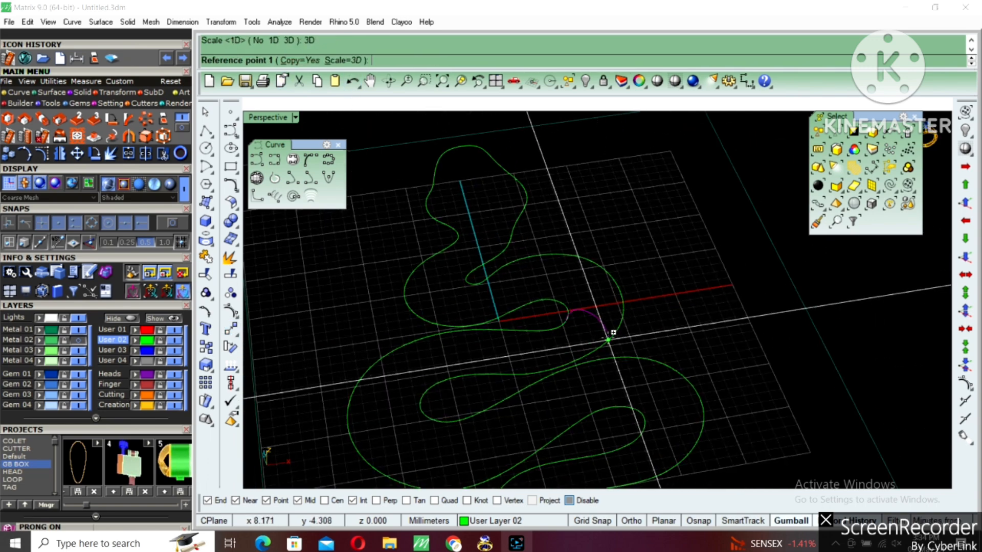
left_click(572, 320)
right_click_drag(588, 332, 583, 274)
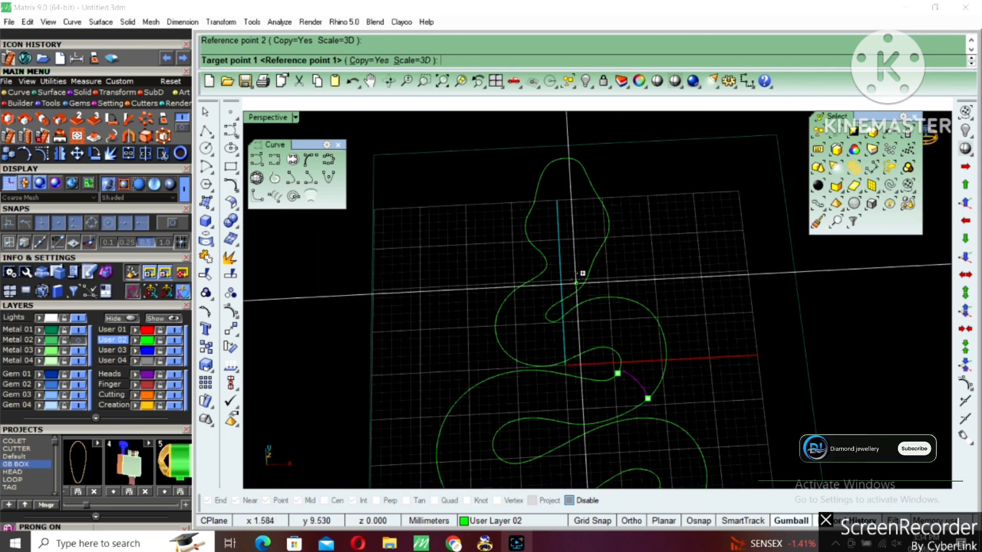
Place a scaled arch copy across the snake's neck just below the head, spanning the two side curves.
scroll(582, 274, "up", 5)
left_click(602, 269)
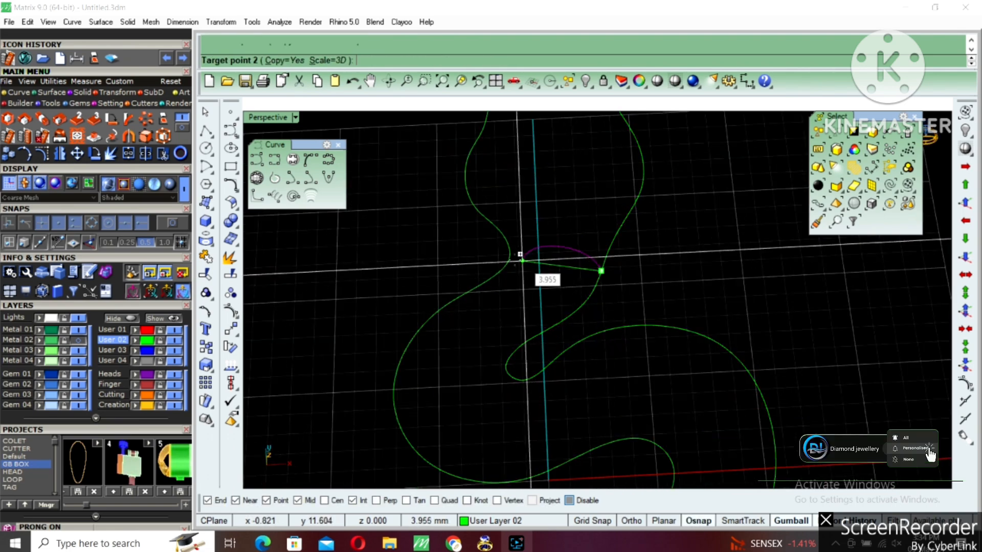
left_click(511, 258)
Place two scaled arch copies on the first bends below the neck, one spanning about 5.55 mm and one farther along the body.
scroll(511, 259, "down", 3)
scroll(509, 335, "up", 3)
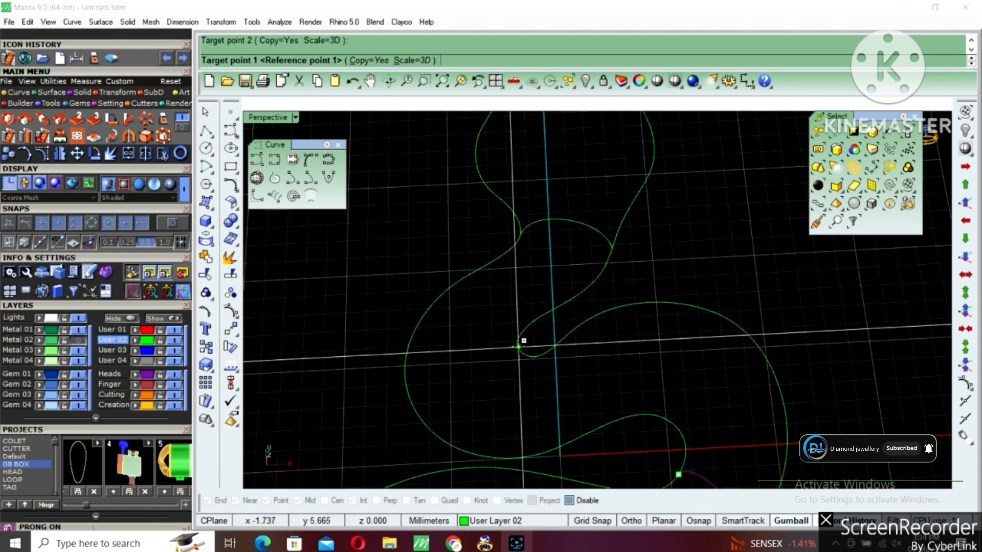
left_click(517, 344)
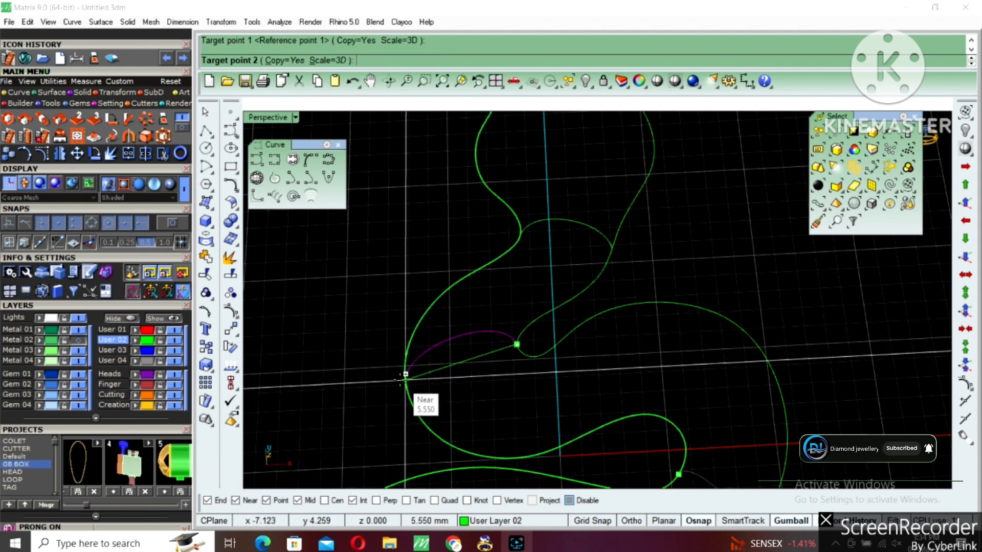
left_click(405, 374)
scroll(648, 245, "down", 4)
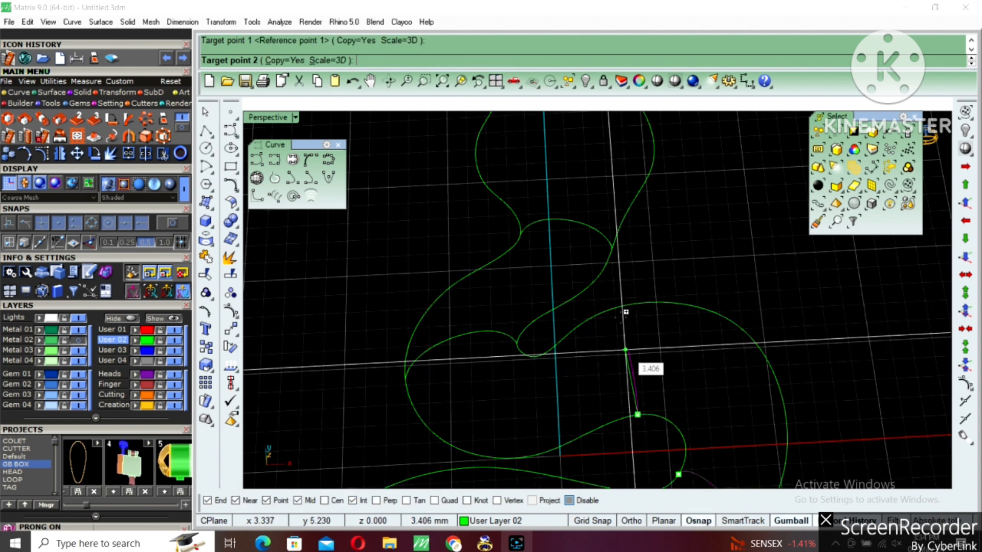
scroll(651, 241, "down", 3)
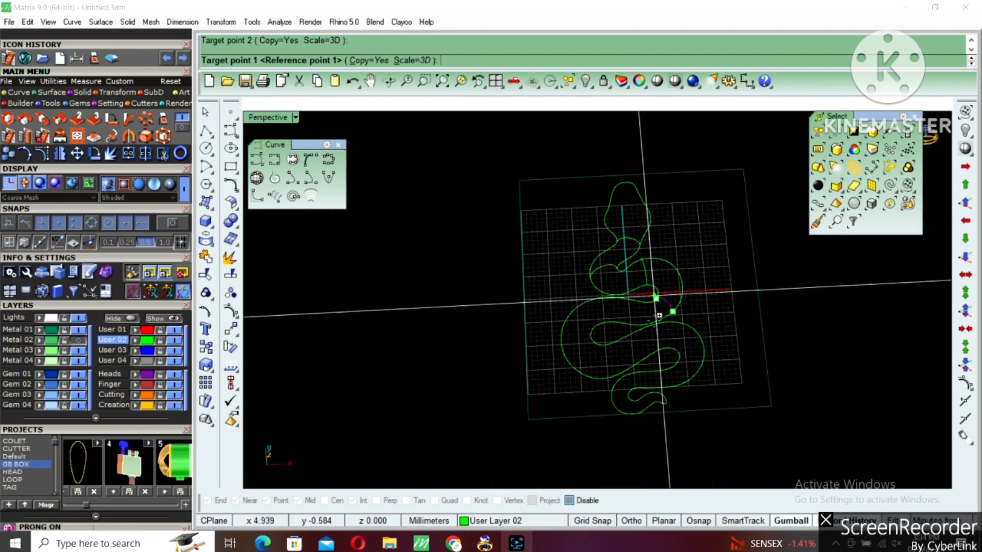
Place two scaled arch copies around the large middle bend, one spanning about 5.4 mm before the curve and one on its far side.
scroll(598, 313, "up", 6)
left_click(598, 314)
left_click(587, 245)
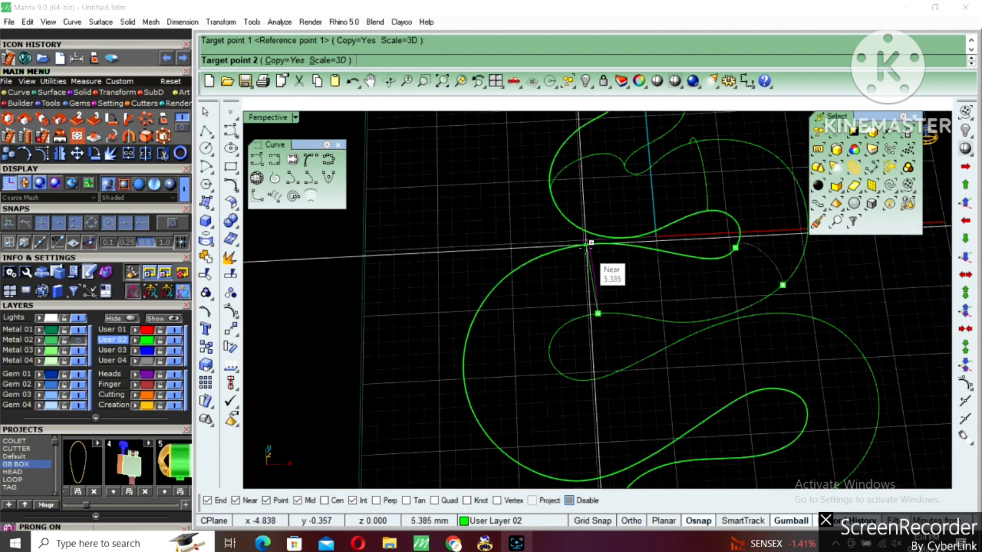
left_click(565, 375)
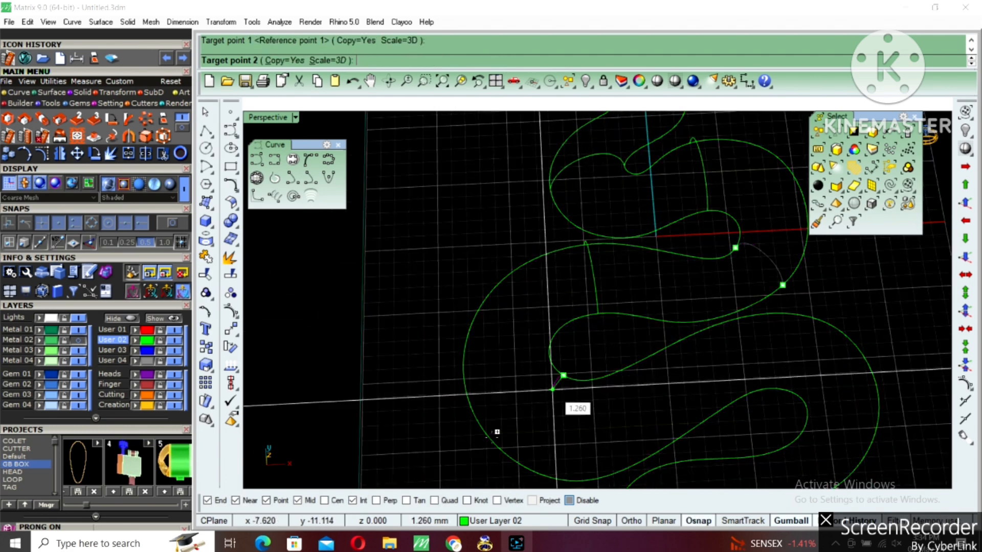
left_click(492, 440)
scroll(559, 309, "down", 4)
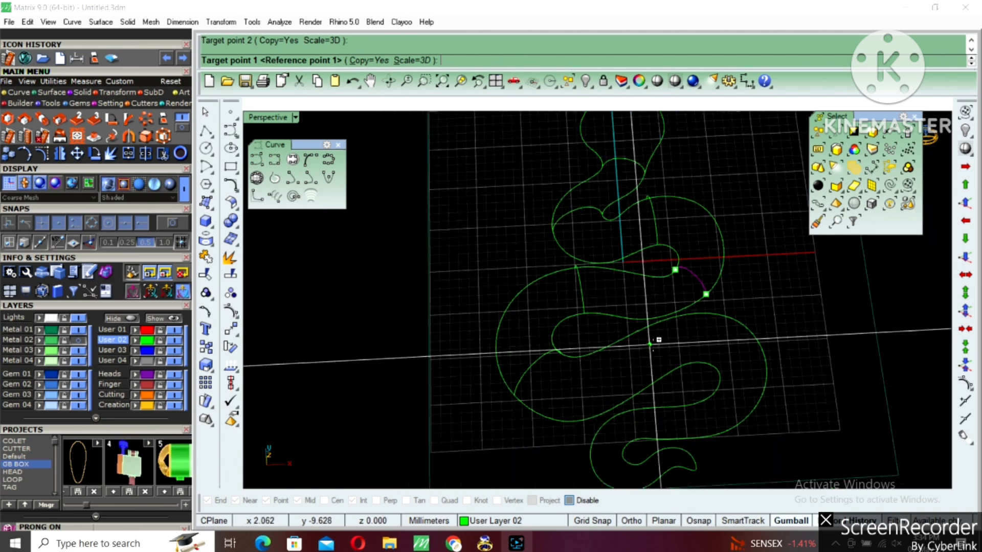
Place two scaled arch copies on the lower body, about 5.6 mm across the diagonal stretch and about 4.1 mm across the following bend.
scroll(656, 345, "up", 2)
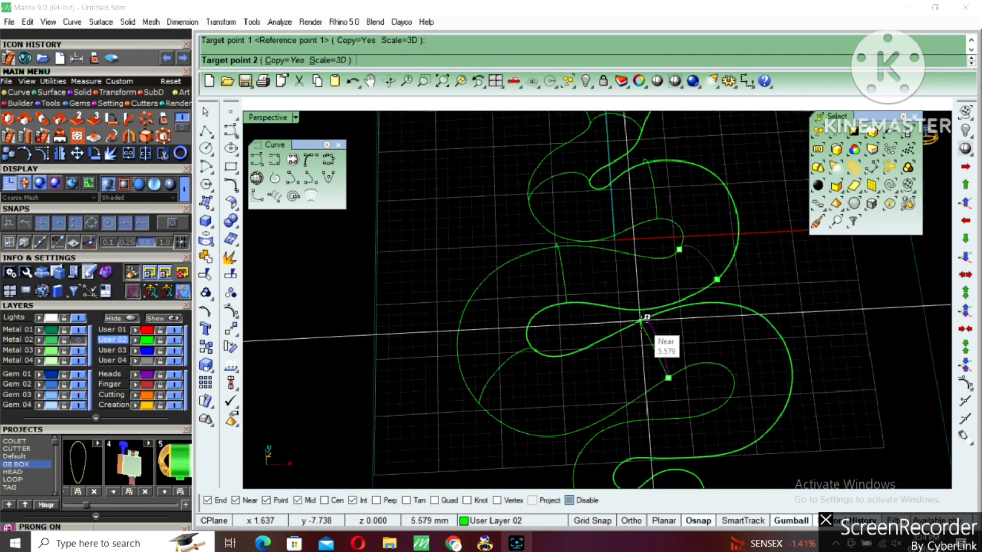
left_click(771, 375)
scroll(760, 370, "down", 3)
key("alt")
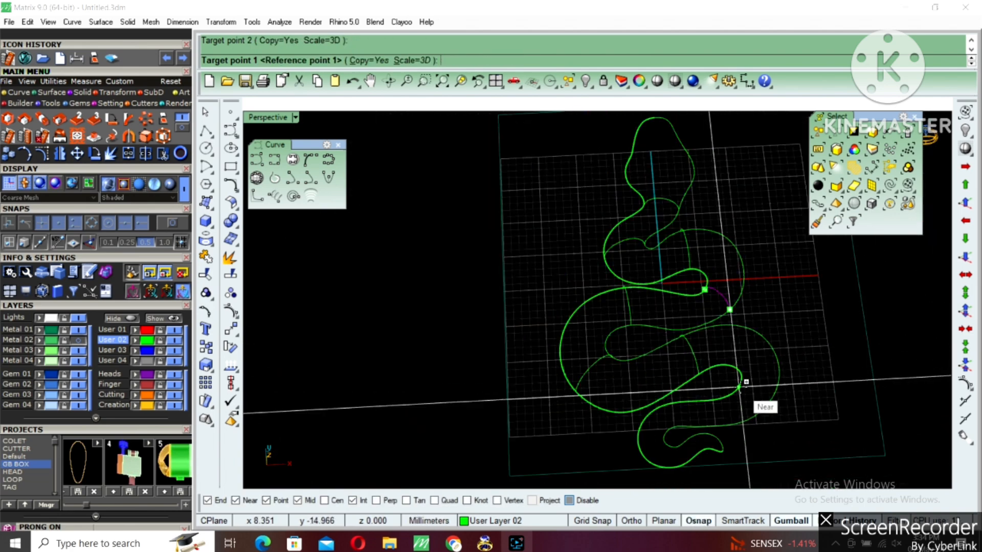
left_click(739, 387)
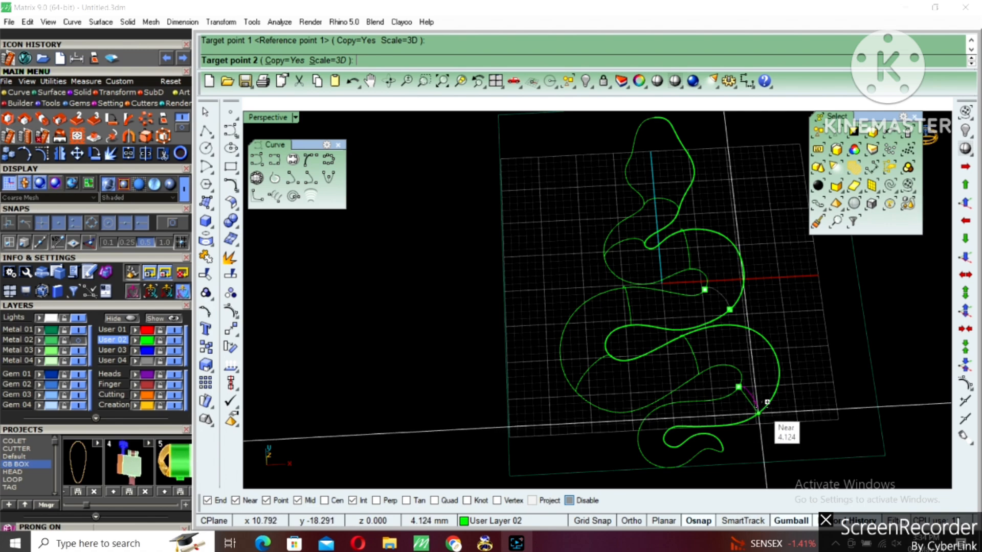
left_click(763, 403)
Place two scaled arch copies on the tail, one at the last bend and one about 2.3 mm wide near the tip.
scroll(685, 444, "up", 4)
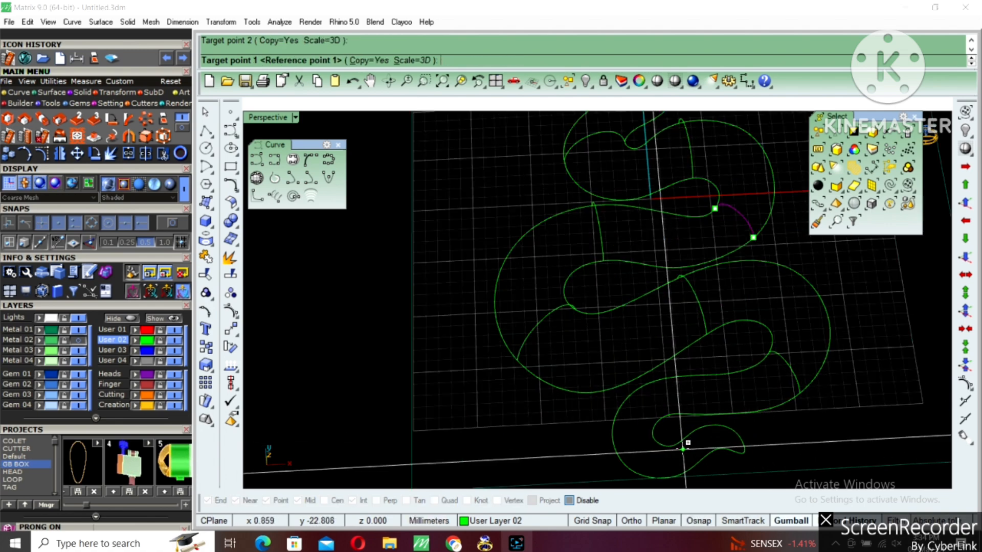
scroll(719, 363, "down", 4)
scroll(718, 364, "up", 4)
key("alt")
left_click(660, 386)
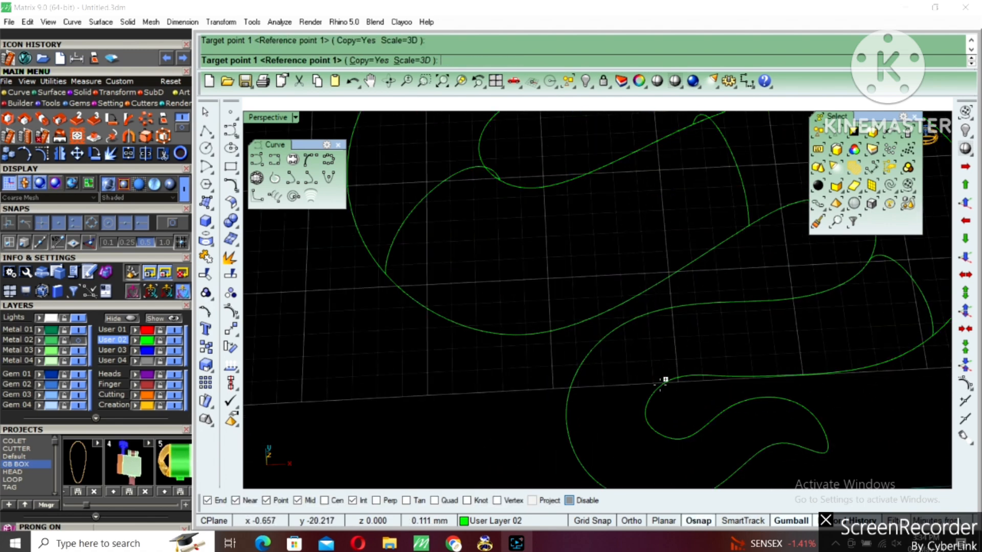
left_click(610, 333)
scroll(709, 378, "down", 3)
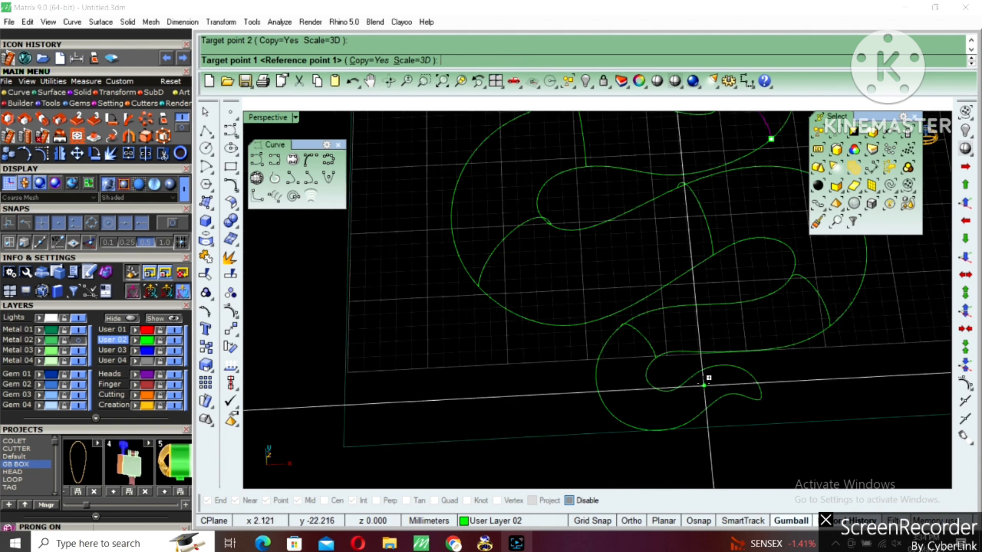
scroll(703, 373, "up", 2)
scroll(703, 373, "down", 2)
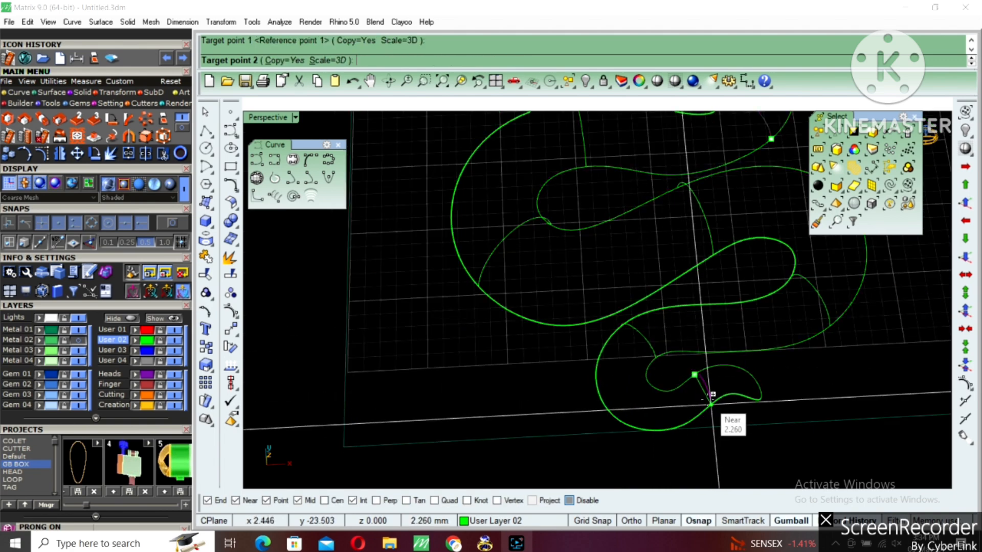
scroll(705, 383, "down", 2)
scroll(705, 388, "down", 2)
scroll(691, 226, "up", 4)
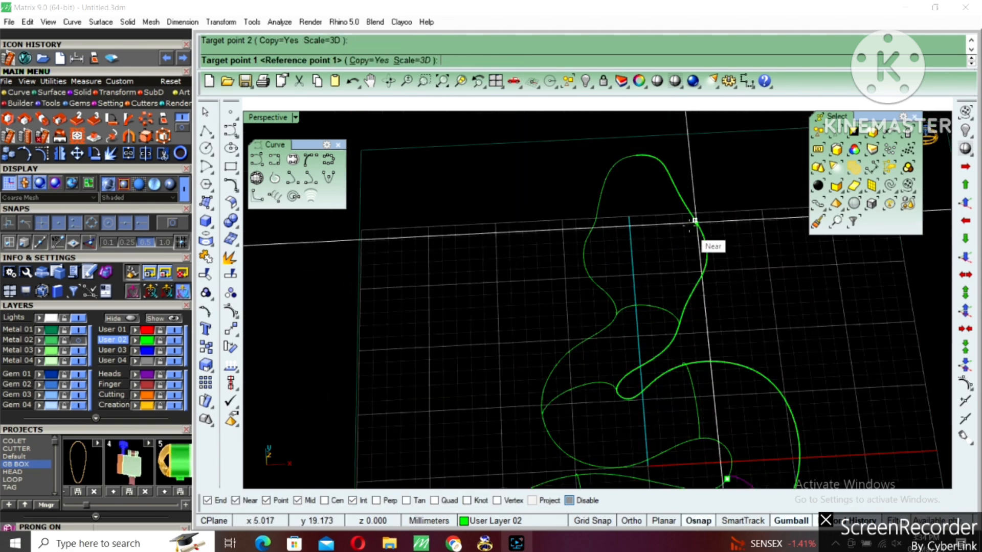
Place a scaled arch copy across the snake's head between the two side curves and finish the orient command.
left_click(694, 222)
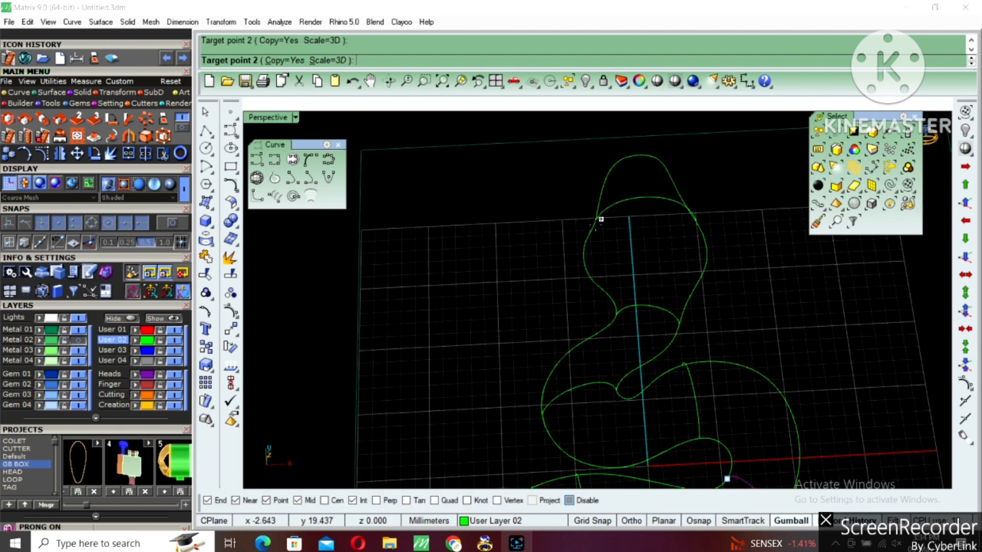
scroll(697, 315, "down", 2)
left_click(731, 351)
right_click_drag(695, 341, 788, 375)
Create a previewed curve network surface from both side curves and all arches, with 0.01 tolerances and Position edge matching.
left_click(716, 270)
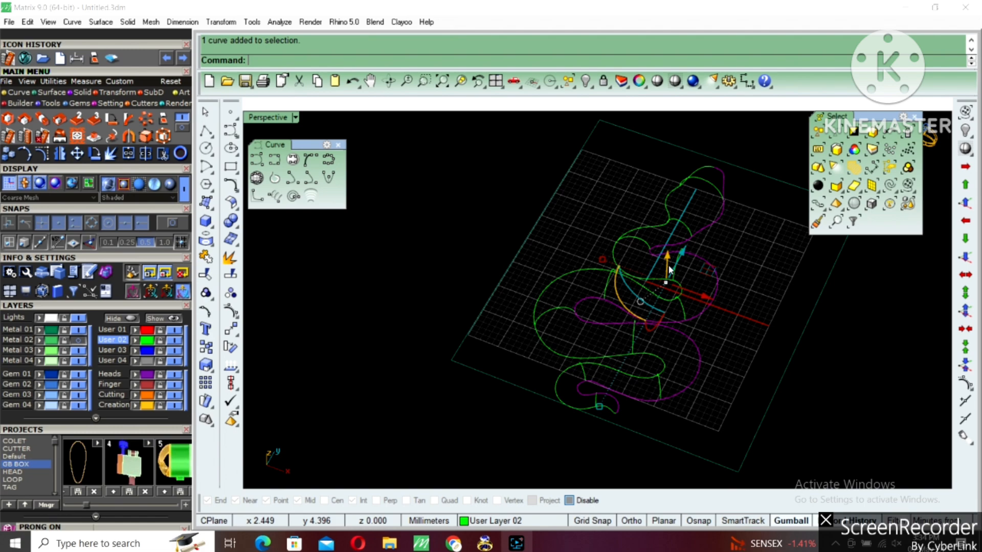
left_click(613, 247)
left_click(571, 330)
left_click(610, 253)
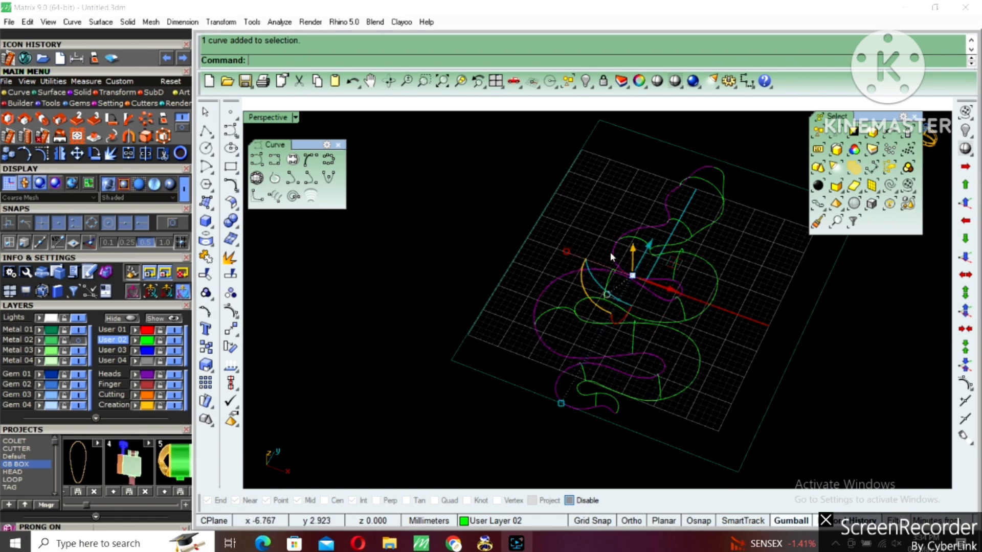
scroll(609, 252, "down", 3)
left_click_drag(537, 421, 716, 209)
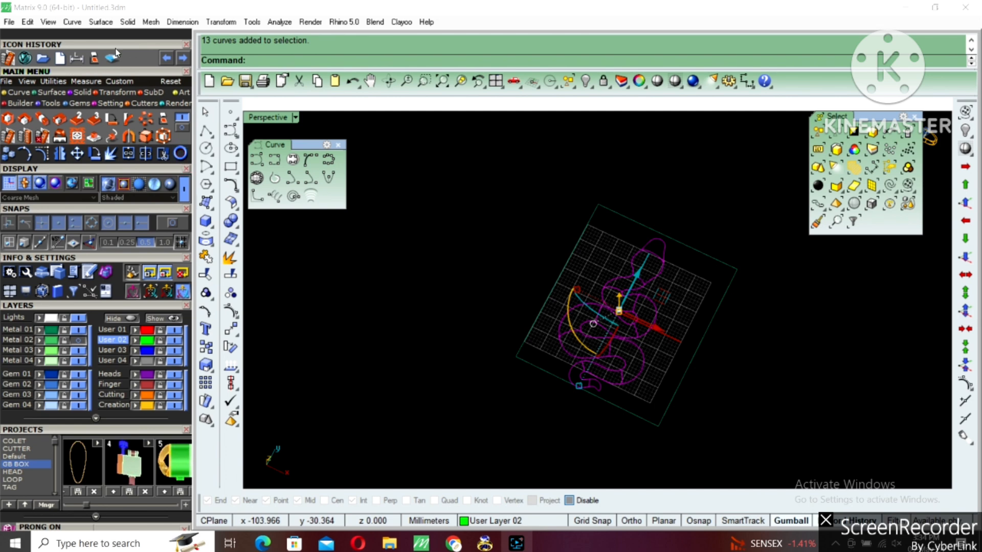
left_click(104, 21)
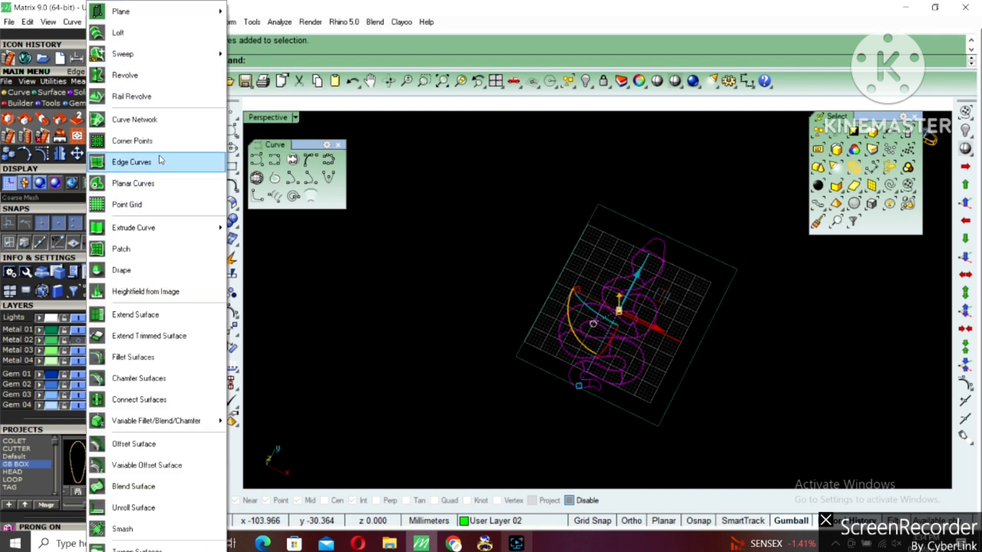
left_click(163, 120)
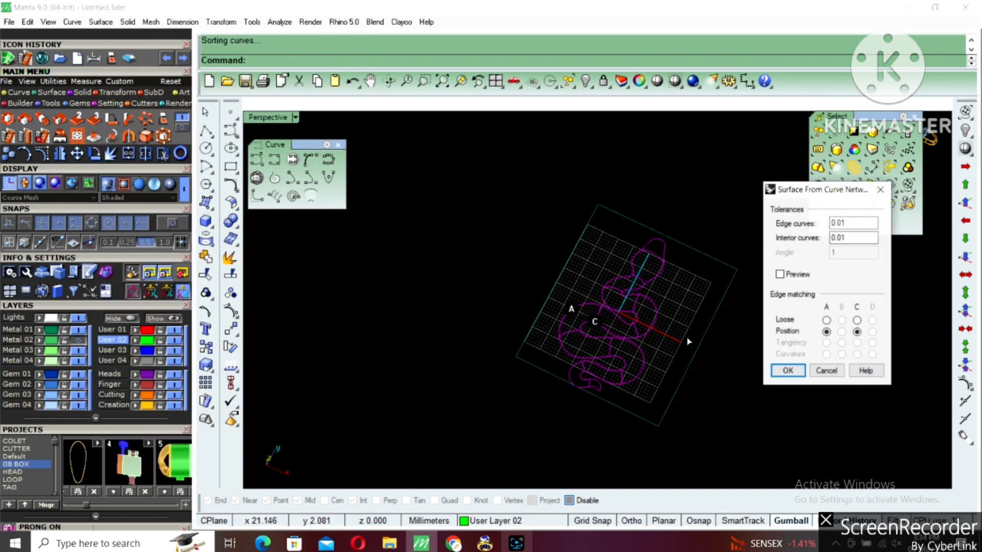
left_click(780, 275)
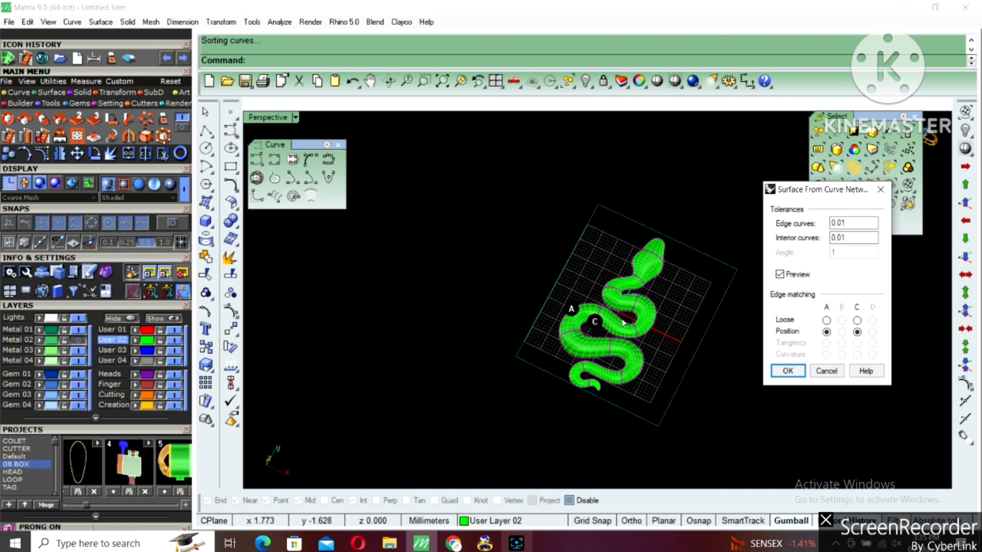
right_click_drag(624, 323, 718, 344)
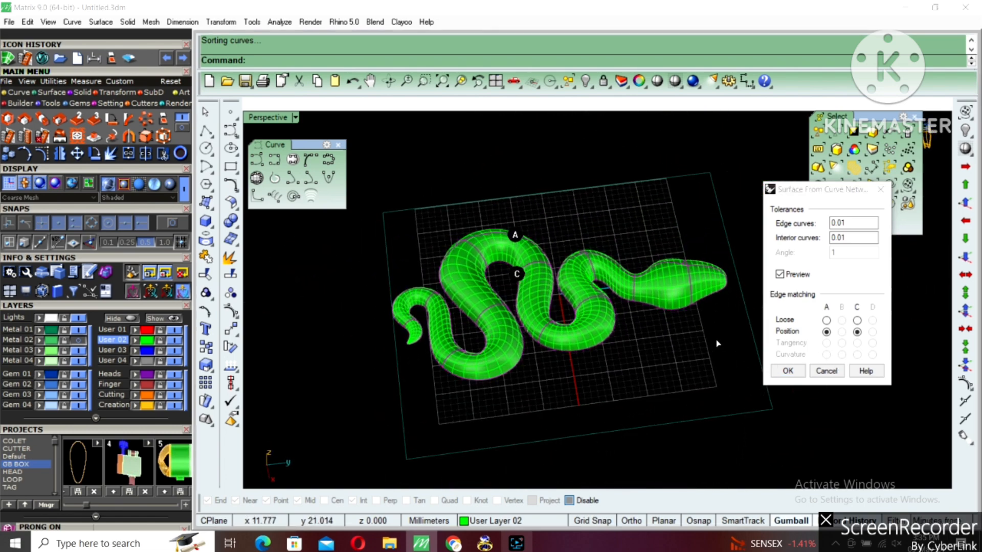
left_click(787, 371)
Hide the construction curves and cap the open underside of the snake surface.
right_click_drag(665, 327, 653, 284)
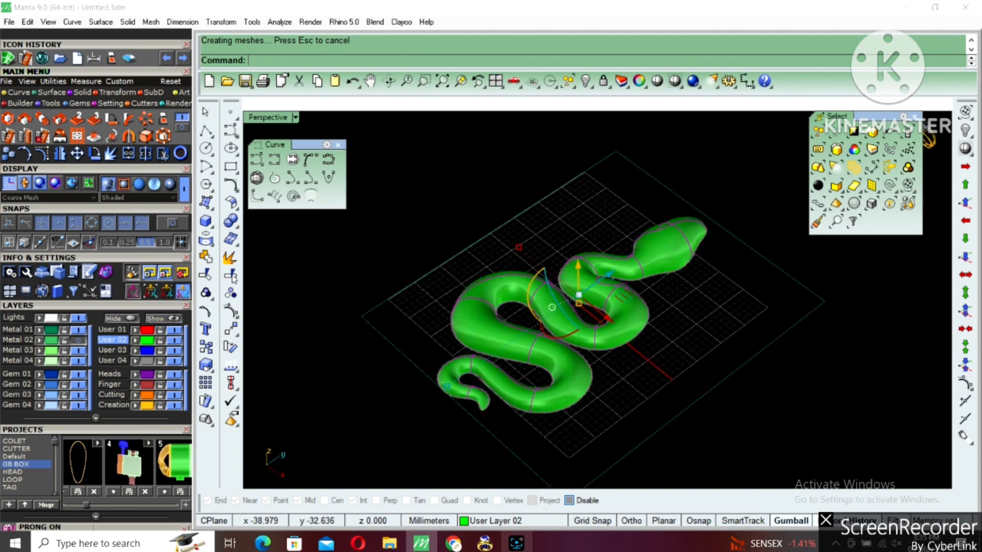
left_click(585, 82)
right_click_drag(616, 262, 477, 333)
left_click(568, 288)
right_click_drag(545, 257, 618, 298)
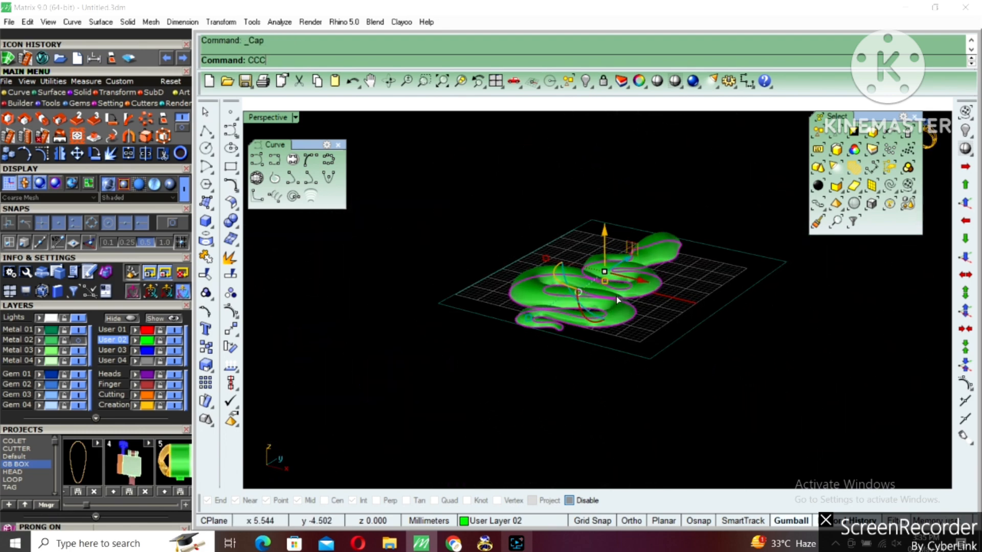
key("Return")
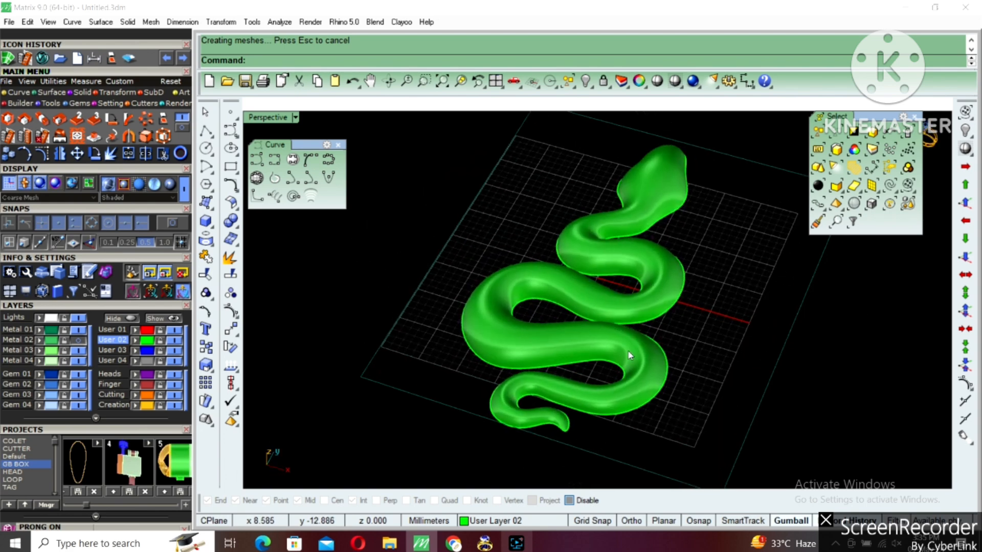
Copy the capped snake 30 mm along the negative X direction with Ortho on.
left_click(629, 355)
scroll(628, 347, "down", 6)
right_click_drag(628, 346, 655, 358)
type("copy")
key("Return")
left_click(755, 310)
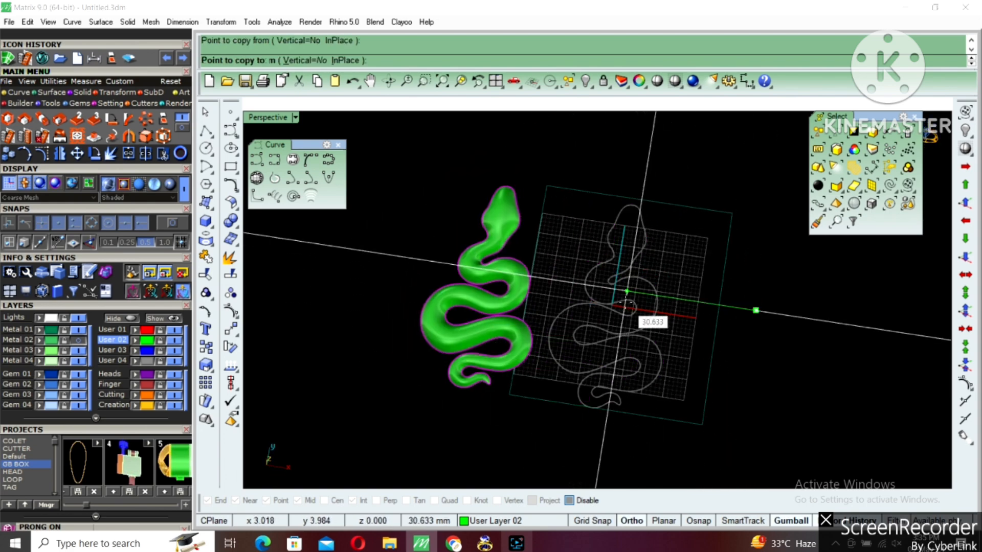
key("F8")
type("30")
key("Return")
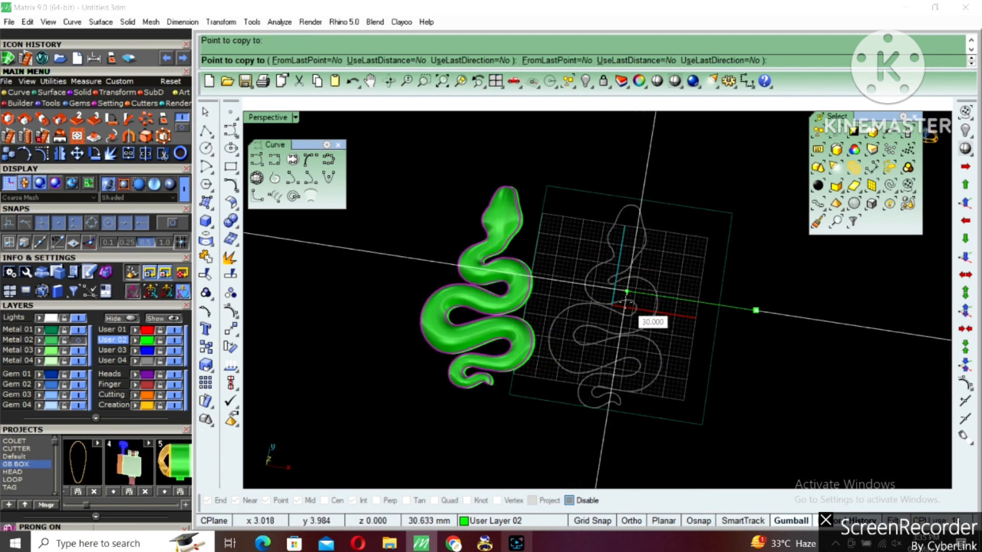
key("Return")
Extract the flat underside surface from the original capped snake and delete it, leaving the open top surface.
scroll(630, 317, "up", 3)
right_click_drag(630, 316, 654, 327)
type("extractsrf")
key("Return")
left_click(633, 296)
key("Return")
scroll(653, 333, "up", 4)
left_click(608, 278)
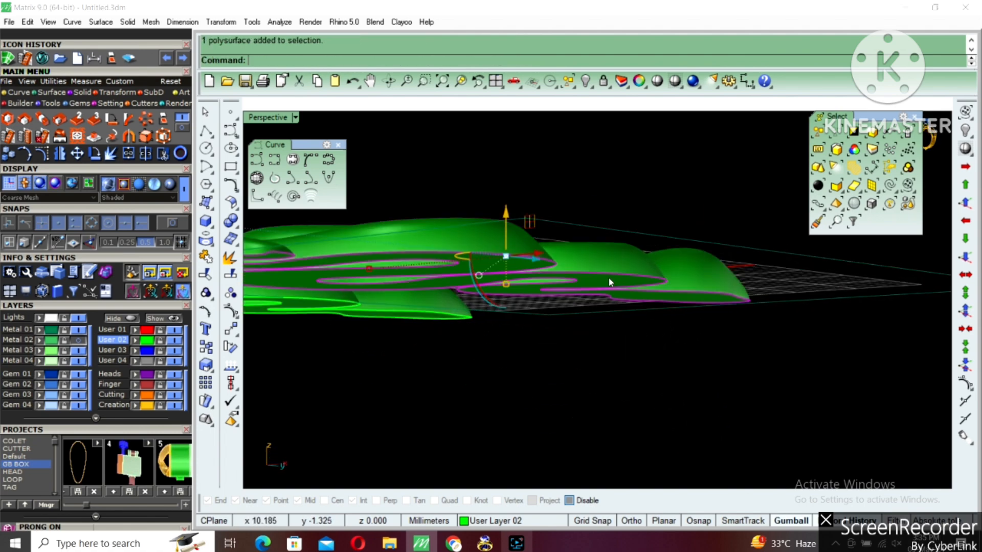
key("Delete")
Assign the copied capped snake beside the grid to the Metal 03 layer and turn that layer off.
right_click_drag(588, 313, 442, 307)
left_click(437, 294)
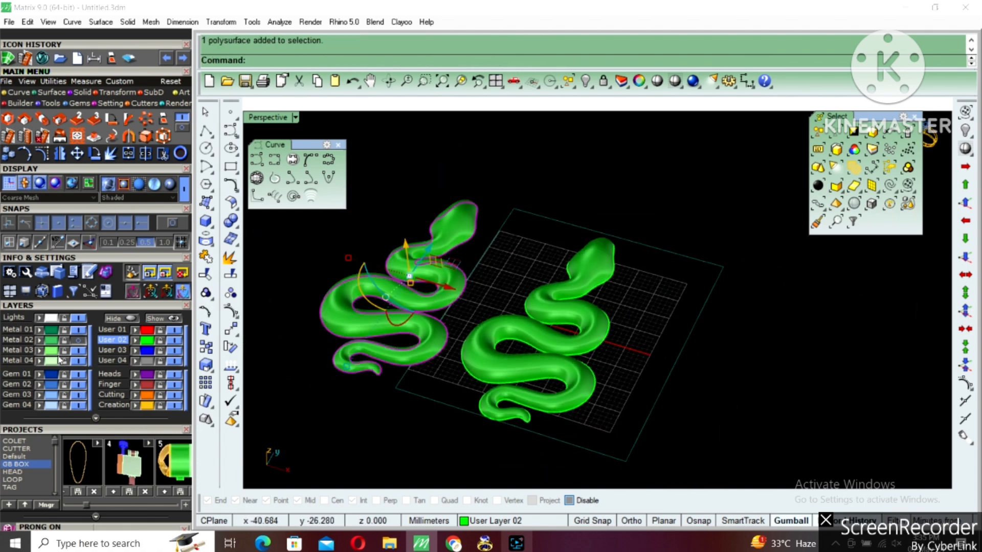
left_click(38, 350)
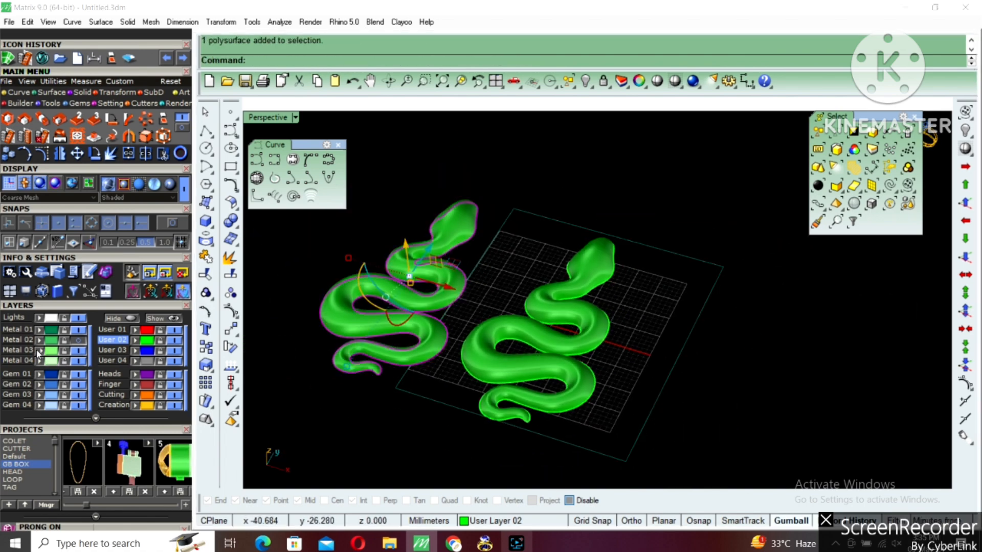
left_click(77, 352)
Run Smart Flow on the open snake surface and generate its flat base strip with the AutoBase option.
right_click_drag(440, 291, 529, 295)
left_click(529, 309)
scroll(546, 340, "down", 2)
left_click(553, 292)
left_click(567, 277)
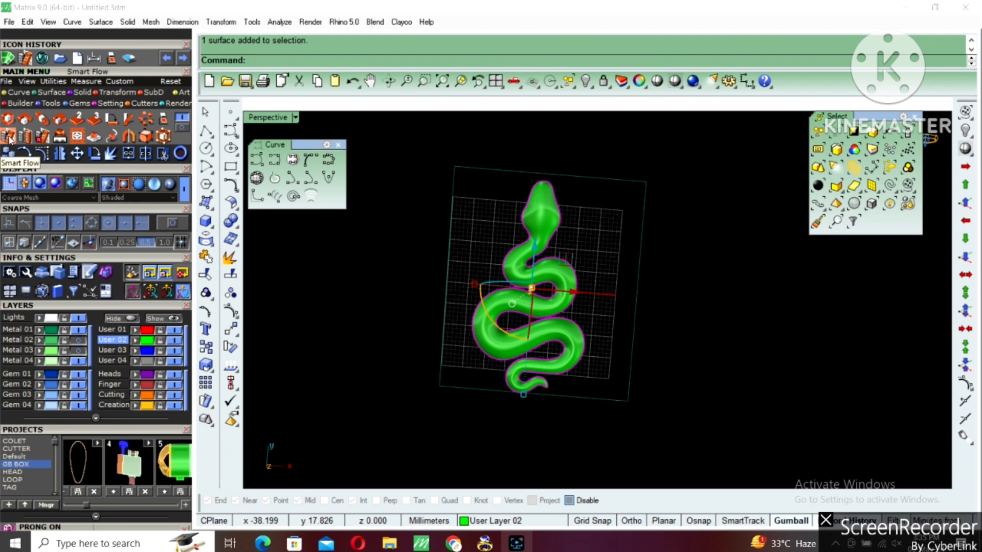
left_click(9, 137)
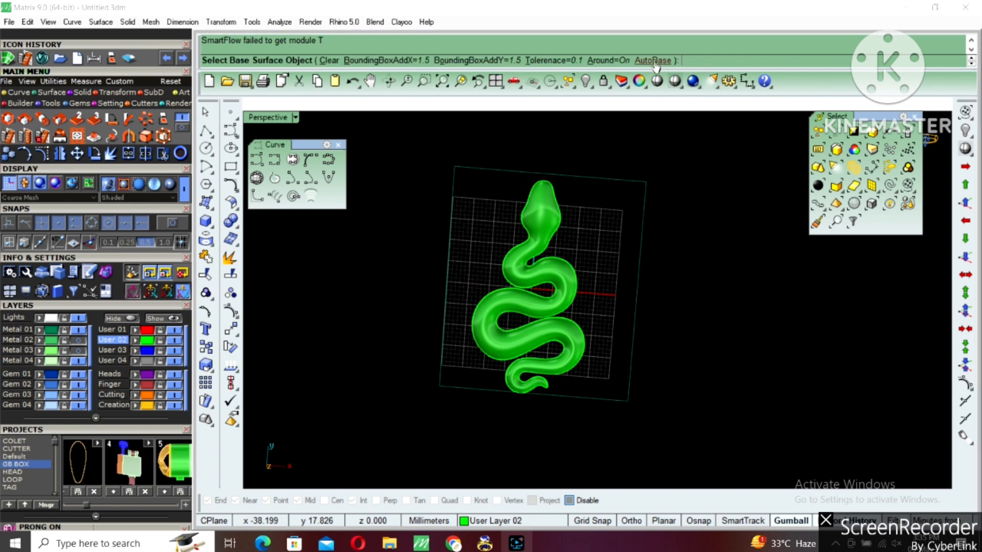
left_click(655, 64)
scroll(595, 230, "down", 10)
left_click(659, 216)
Move the snake surface along the positive X direction in two moves until it clears the flat base strip.
scroll(591, 240, "up", 2)
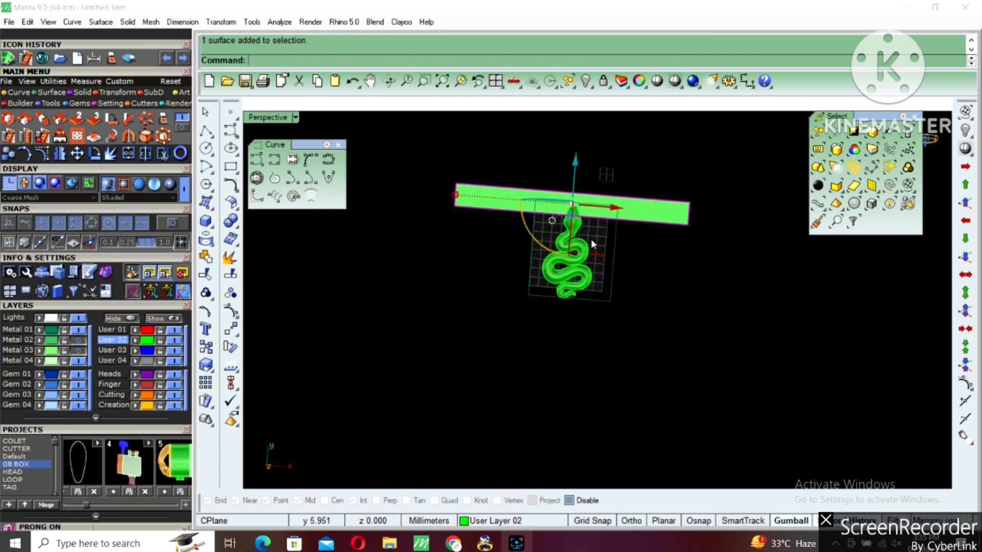
scroll(590, 244, "up", 5)
scroll(571, 210, "down", 4)
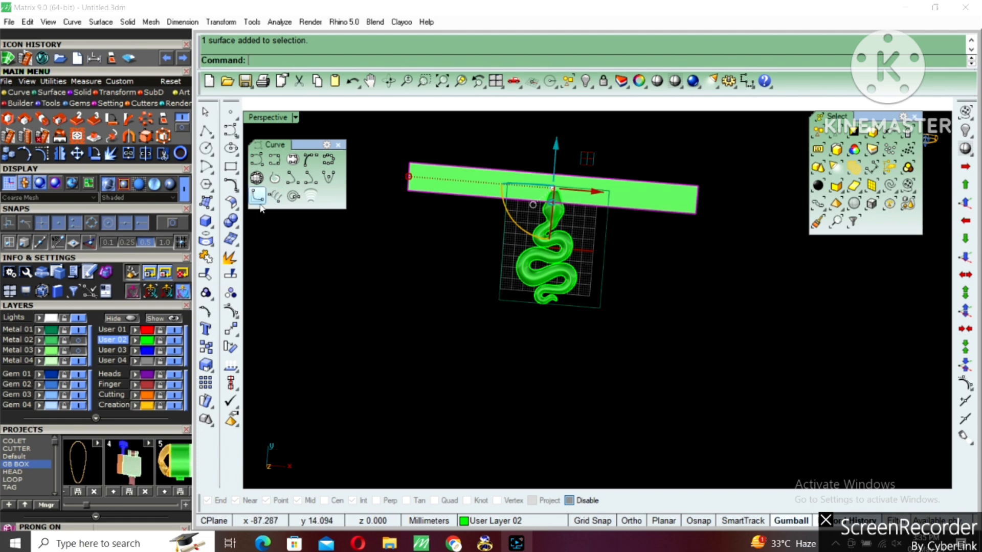
left_click(538, 234)
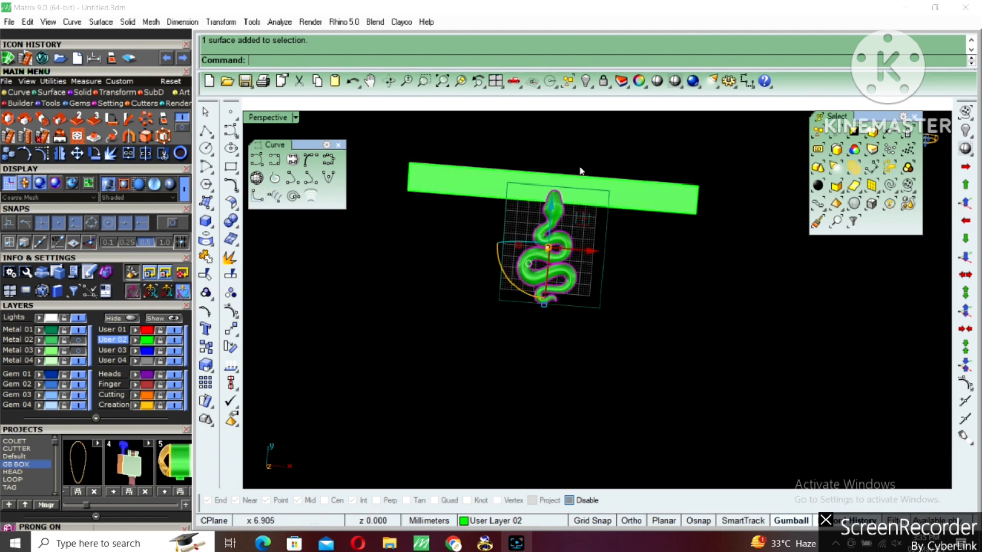
left_click(580, 250)
key("Return")
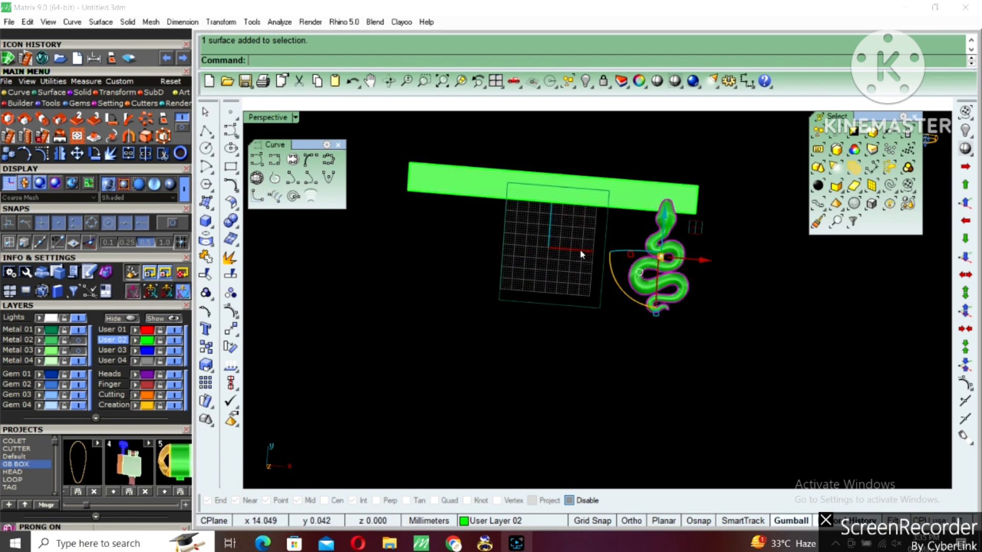
key("Escape")
left_click(658, 246)
left_click(696, 259)
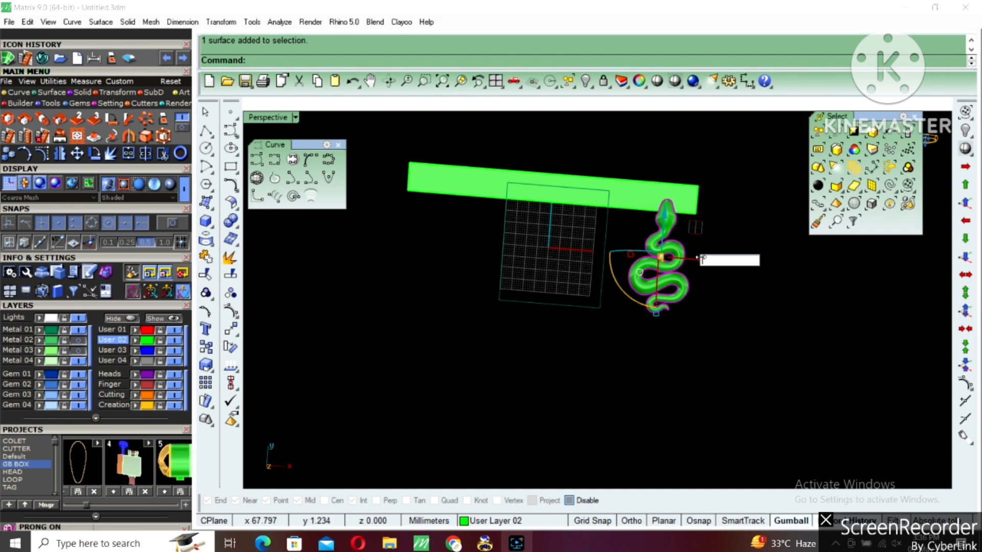
type("3")
key("Return")
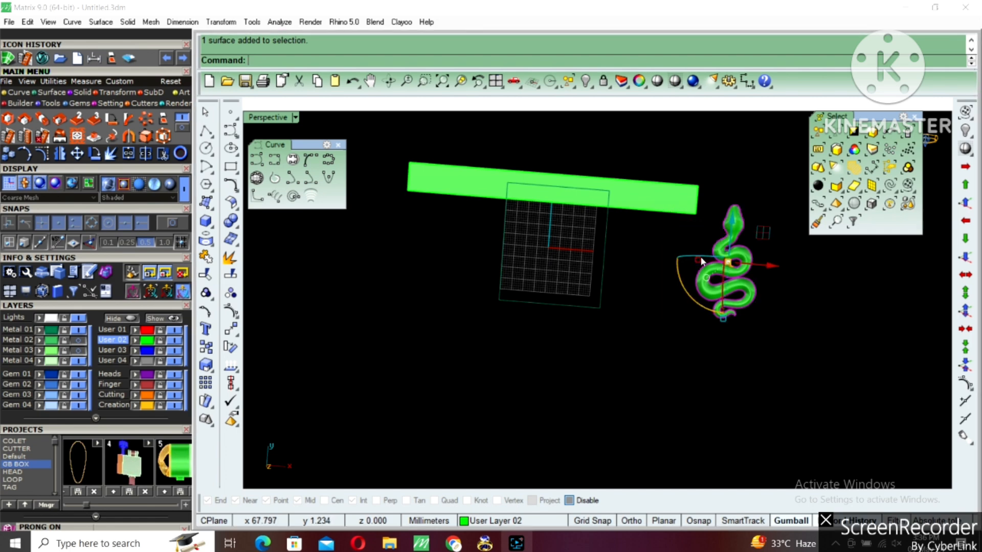
key("Escape")
Centre the flat base strip on the origin with the Align command, using HorizCenter for the last alignment.
left_click(538, 202)
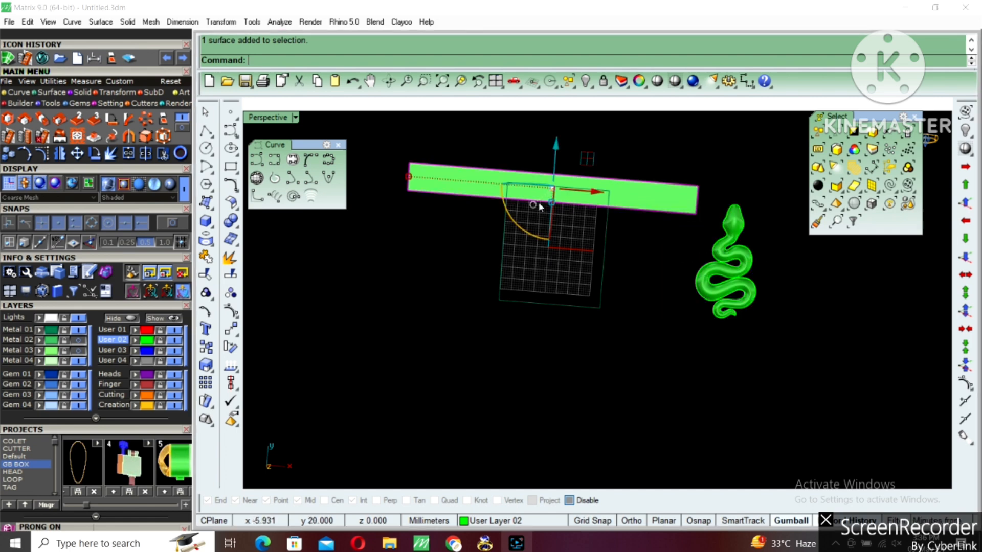
left_click(232, 383)
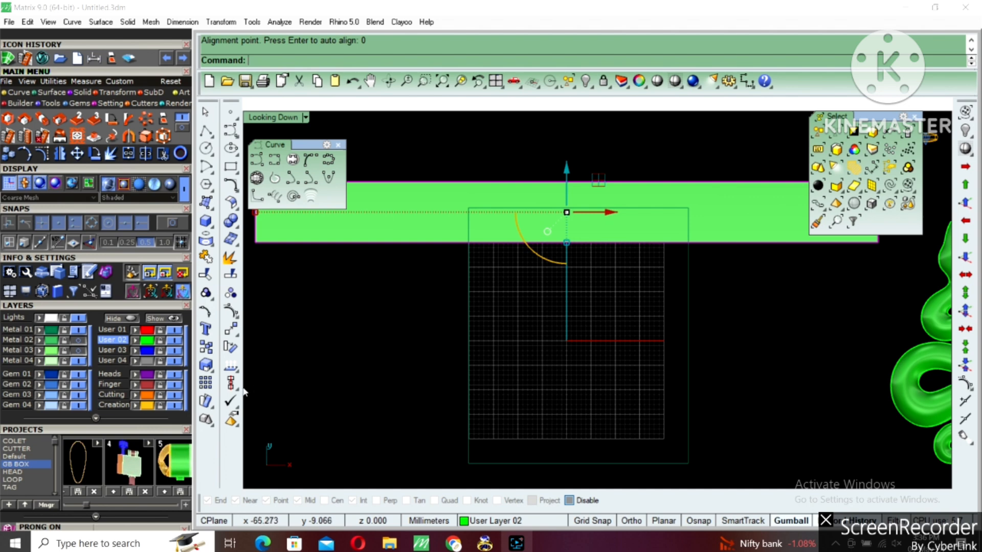
left_click(236, 392)
left_click(250, 407)
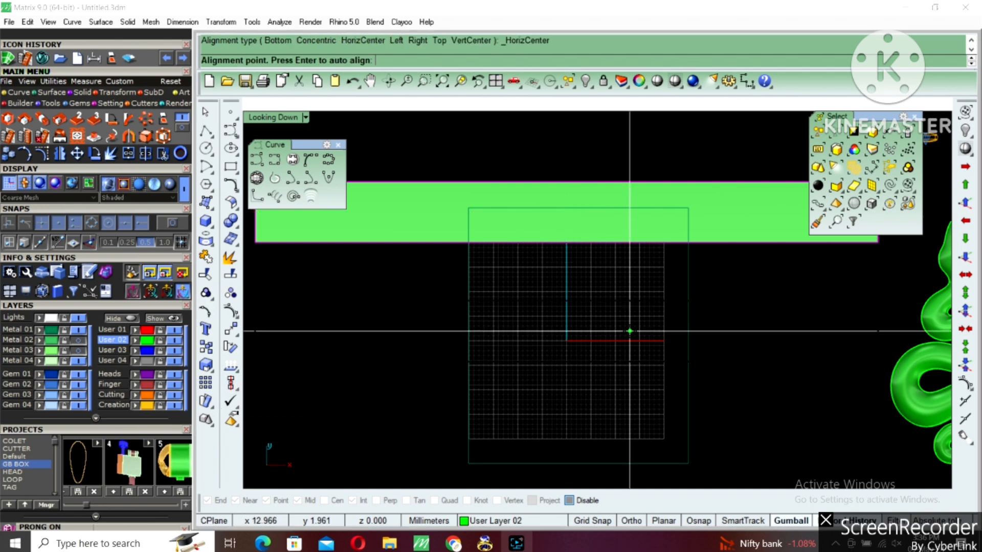
key("Return")
left_click(625, 383)
scroll(625, 382, "down", 4)
right_click_drag(617, 376, 602, 307)
scroll(602, 307, "up", 4)
left_click(592, 304)
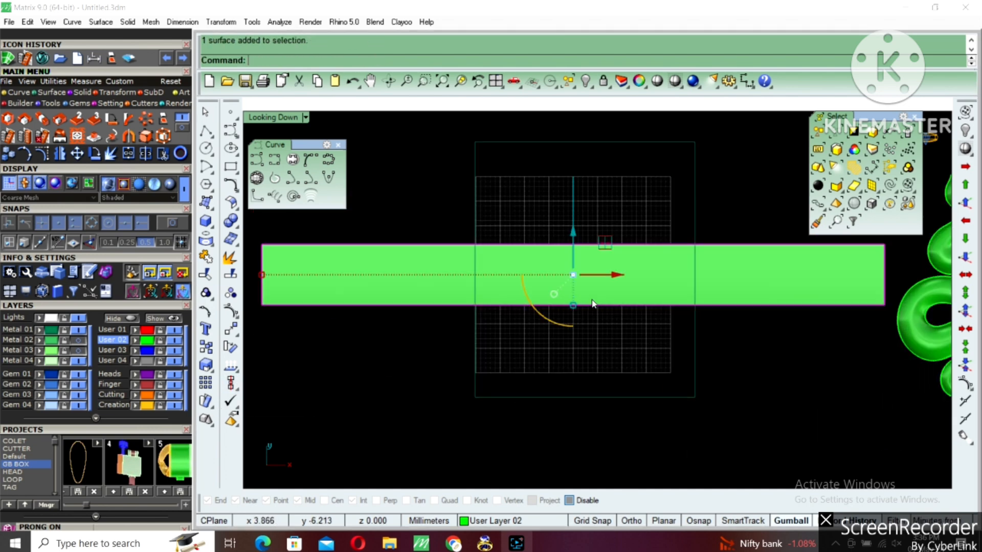
Remove the large rectangle curve framing the construction grid.
scroll(581, 301, "down", 2)
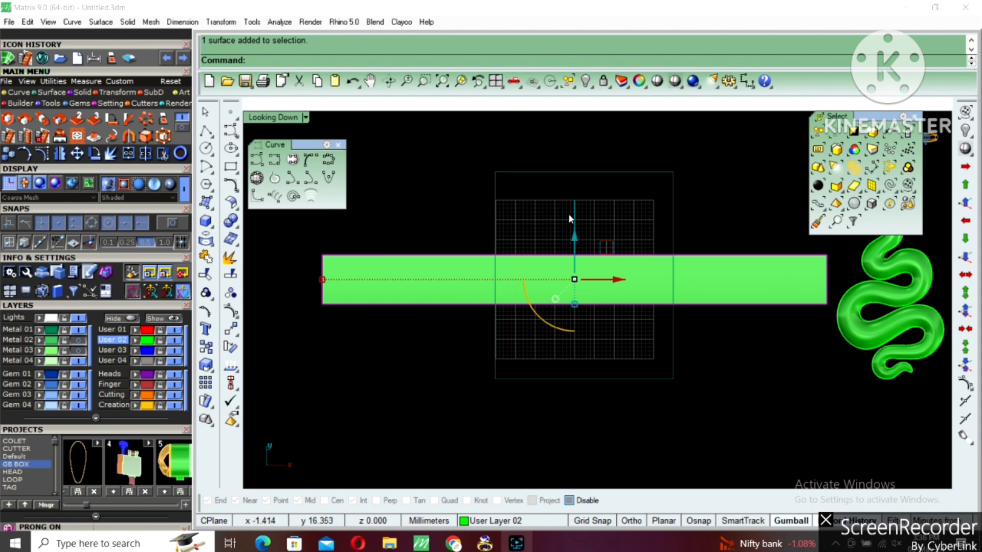
left_click(611, 203)
left_click(496, 211)
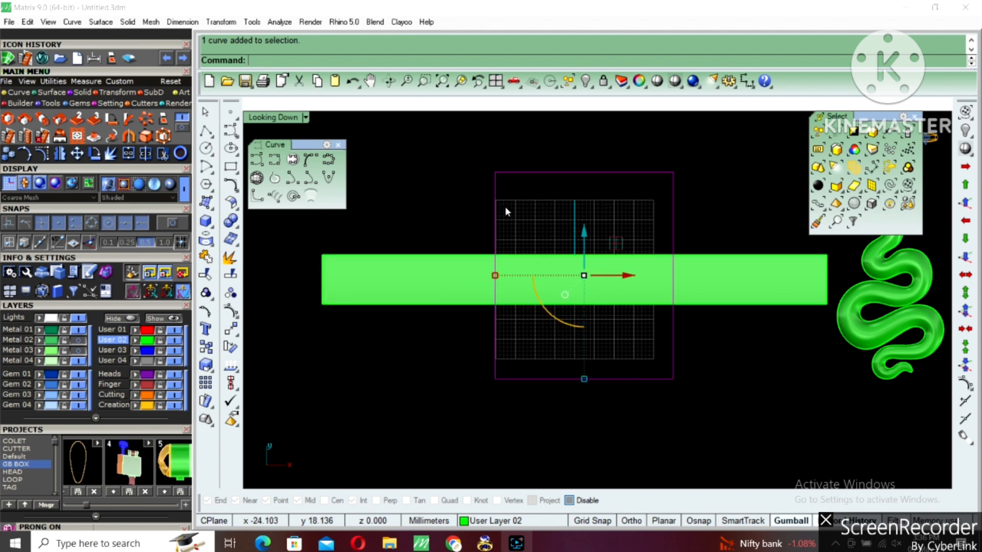
Show the view in wireframe, duplicate the border of the base strip and select the resulting curve.
left_click(603, 292)
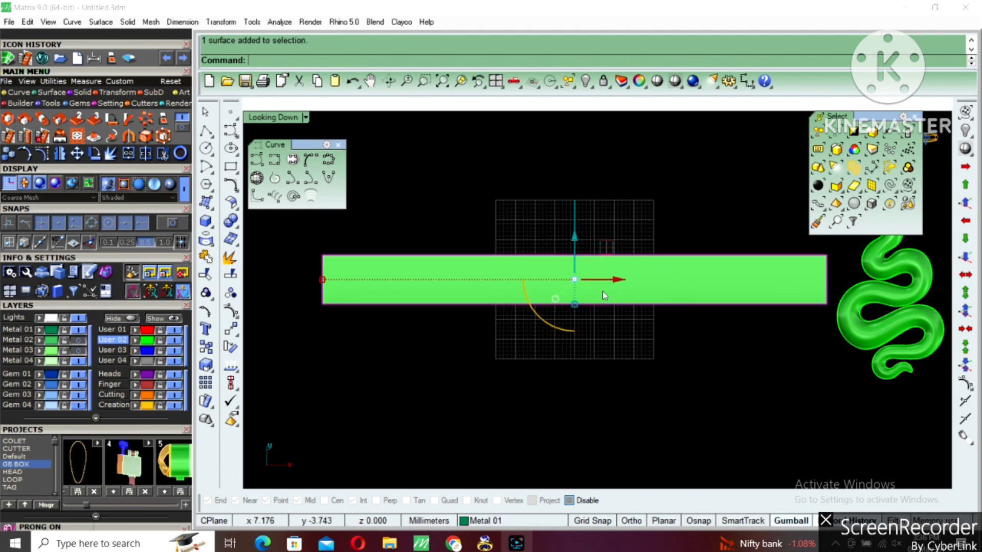
left_click(674, 83)
type("DB")
key("Return")
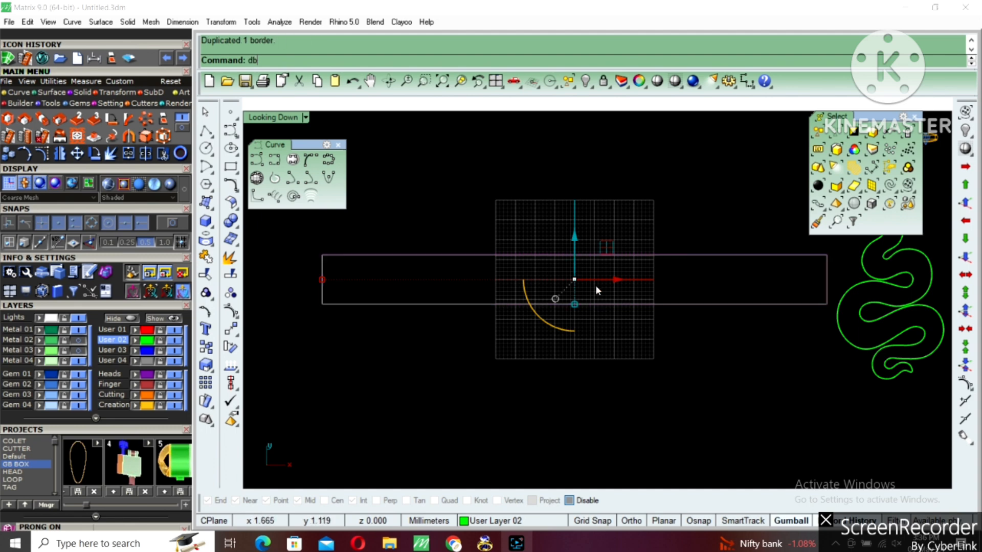
right_click_drag(764, 289, 734, 287)
left_click(735, 286)
left_click(766, 253)
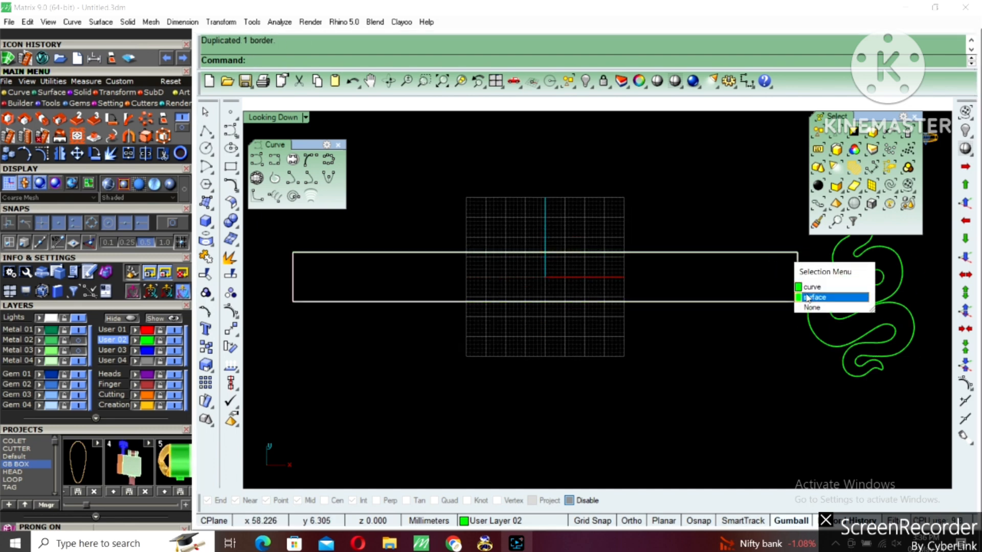
left_click(833, 287)
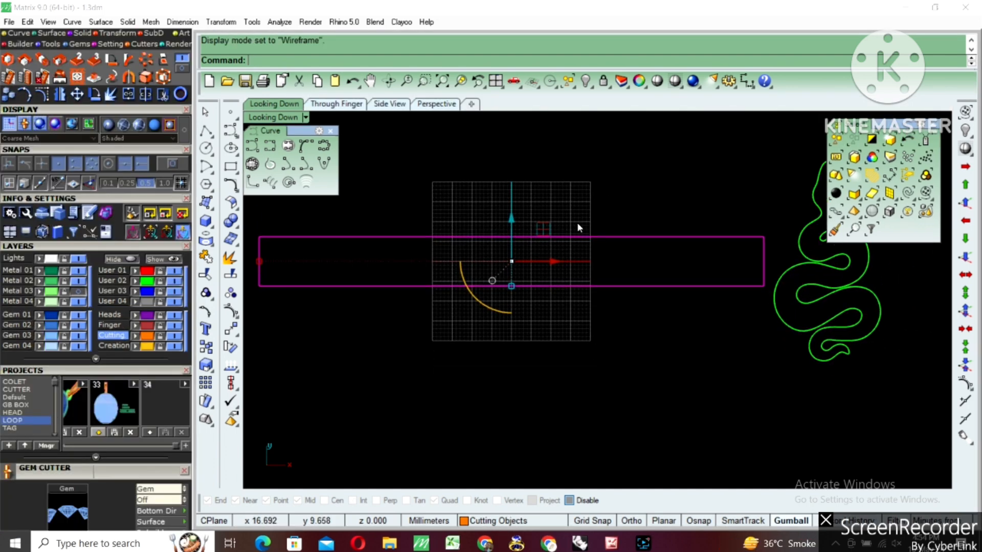
Duplicate the border of the selected base strip with Cutting as the current layer.
type("DB")
key("Return")
key("Escape")
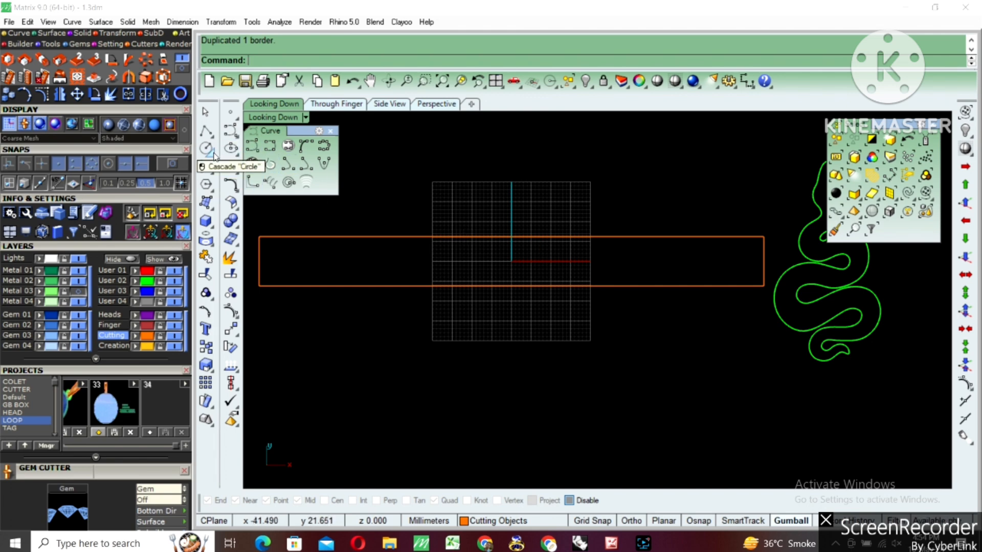
Draw an ellipse centred on the origin with its first axis ending about 2 mm along X, with Ortho on.
left_click(231, 148)
key("Return")
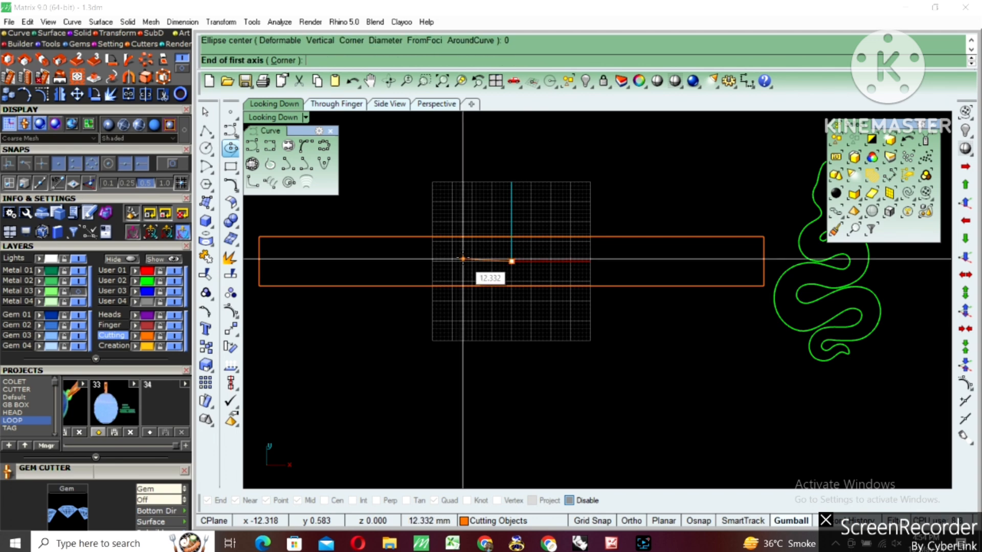
scroll(517, 263, "up", 5)
scroll(518, 273, "up", 2)
key("F8")
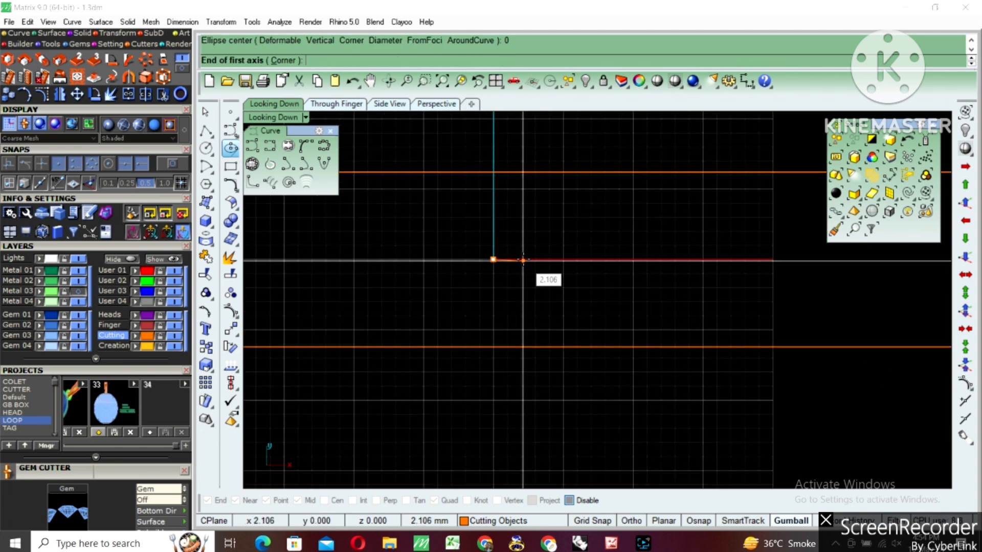
left_click(522, 260)
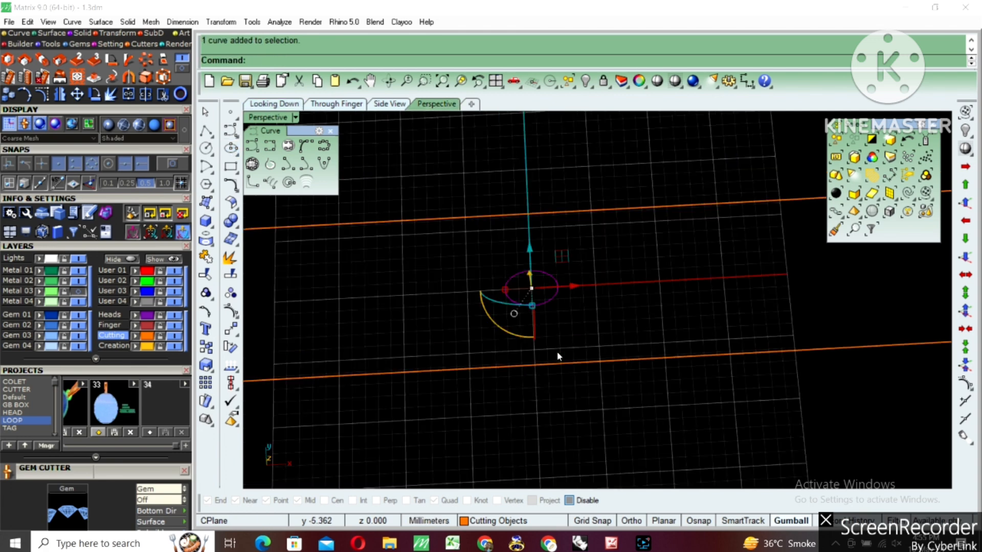
scroll(548, 305, "up", 3)
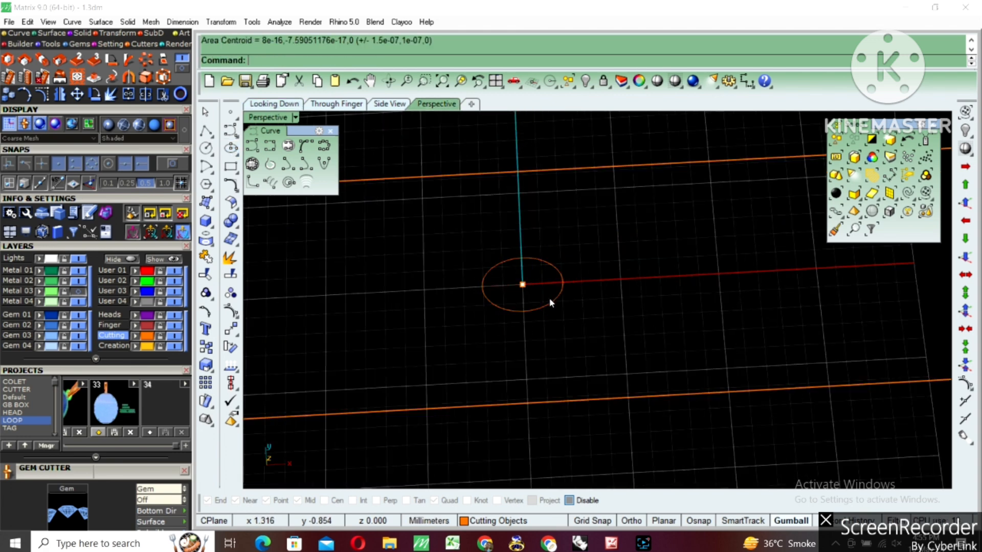
left_click(540, 310)
right_click_drag(540, 315, 568, 276, "shift")
type("e")
type("s")
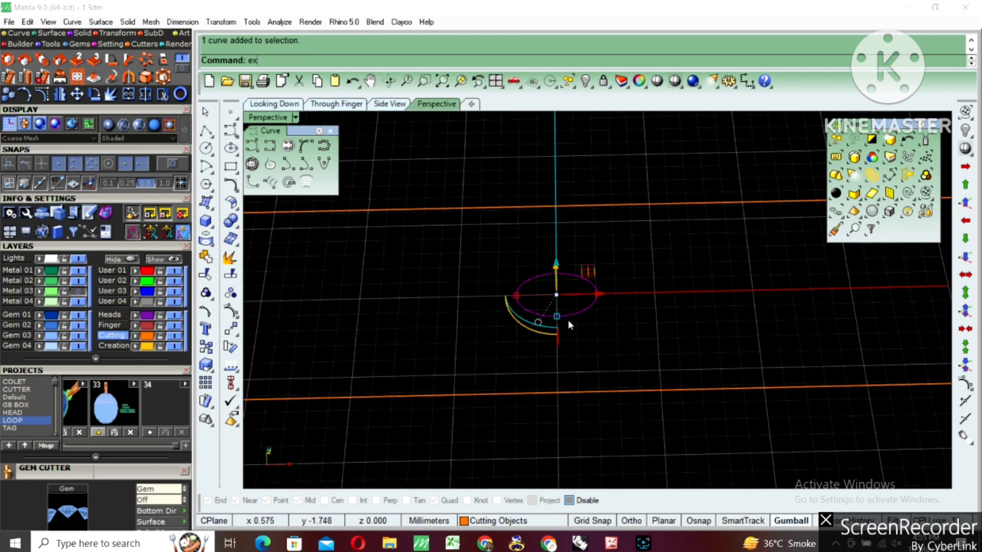
key("Return")
key("Escape")
left_click(582, 311)
right_click_drag(575, 313, 573, 304)
type("ec")
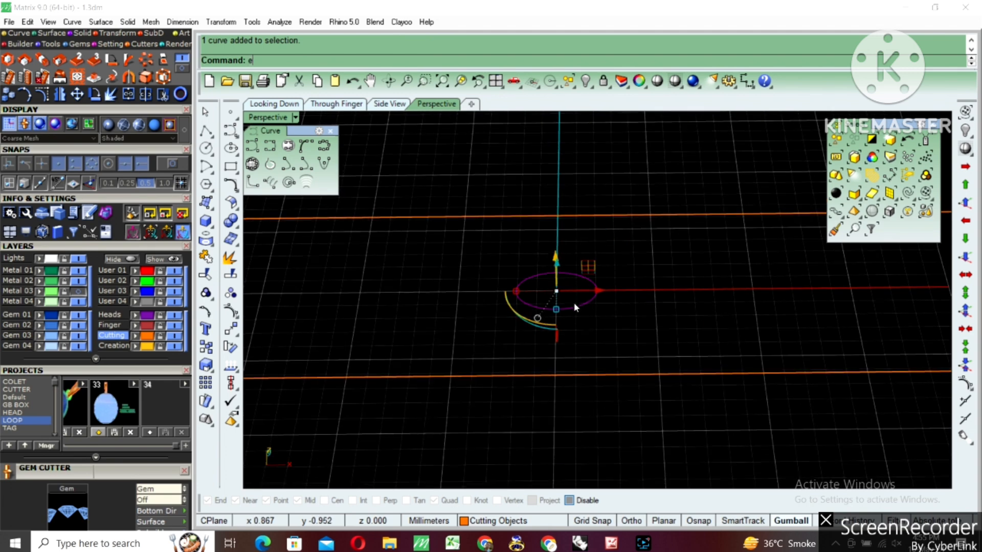
key("Return")
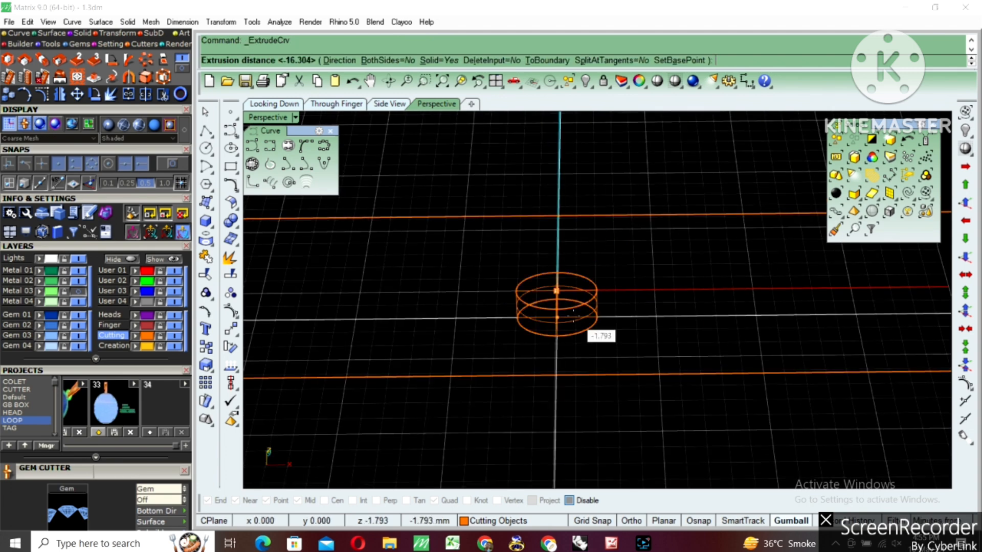
key("Escape")
key("Escape")
right_click_drag(536, 334, 534, 352)
Create a sphere centred at 0 with a radius of about 2 mm, reaching the end of the ellipse's long axis.
left_click_drag(631, 259, 586, 318)
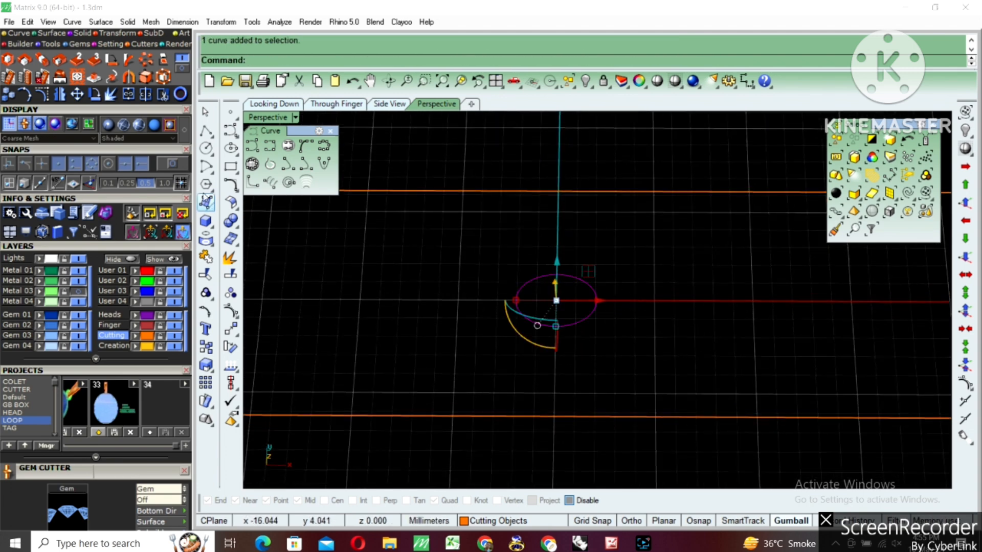
left_click(211, 228)
left_click(260, 246)
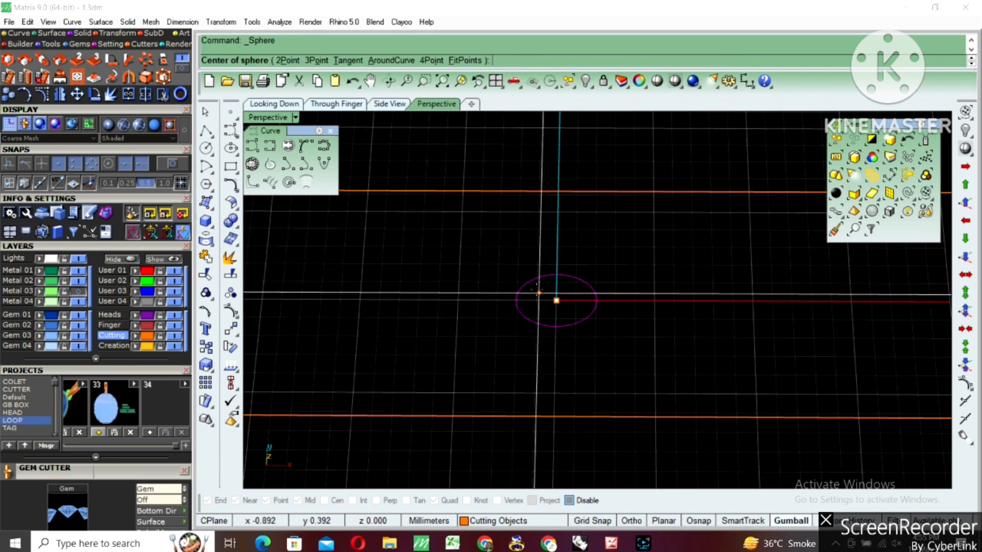
type("0")
key("Return")
scroll(578, 293, "up", 2)
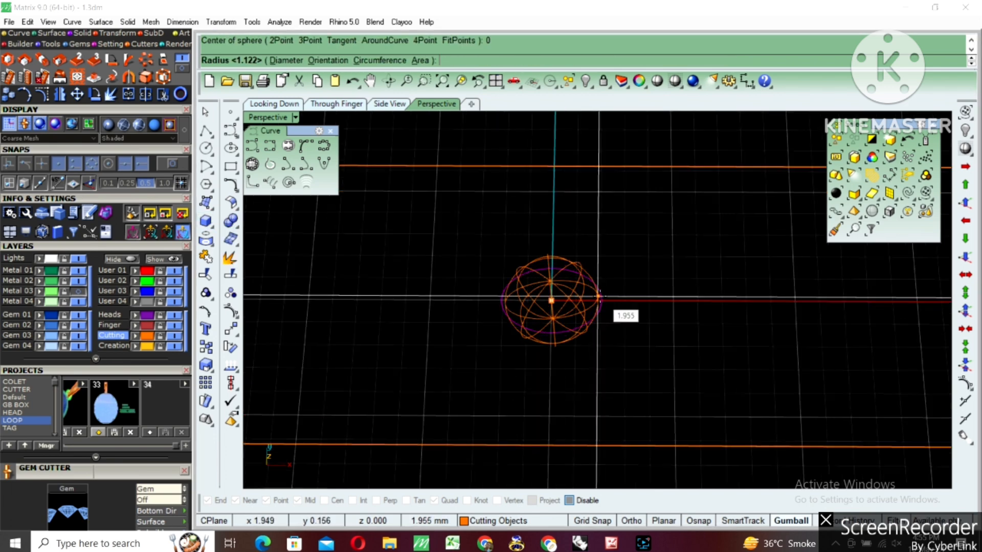
key("alt")
left_click(601, 299)
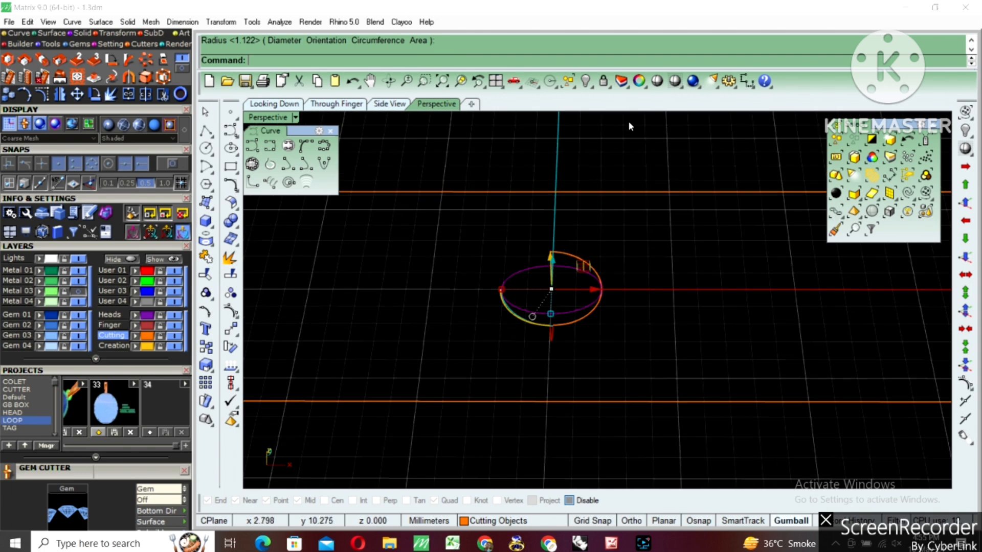
Display the model shaded and scale the sphere down along Z only, flattening it into an ellipsoid.
left_click(675, 81)
scroll(575, 220, "up", 2)
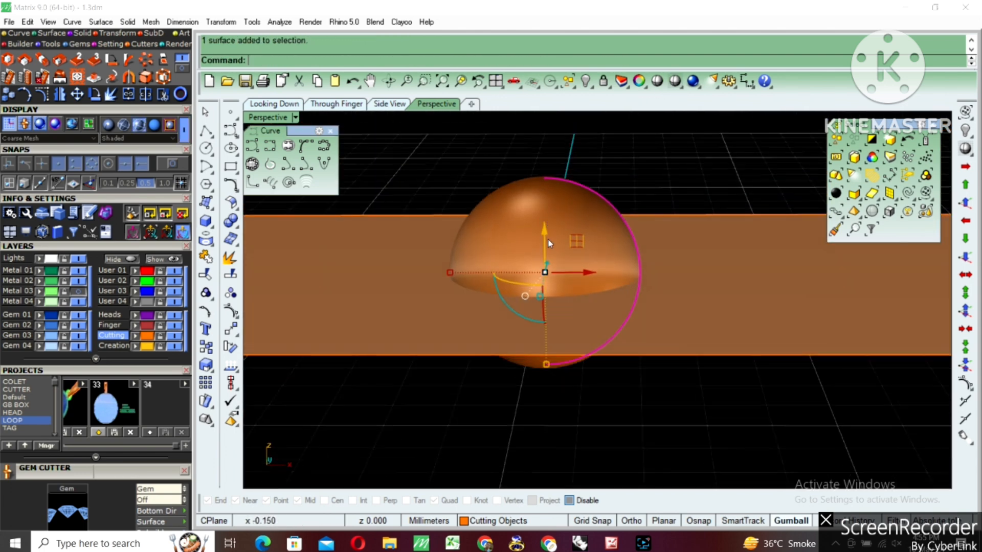
right_click_drag(542, 329, 551, 340)
left_click_drag(546, 359, 553, 300)
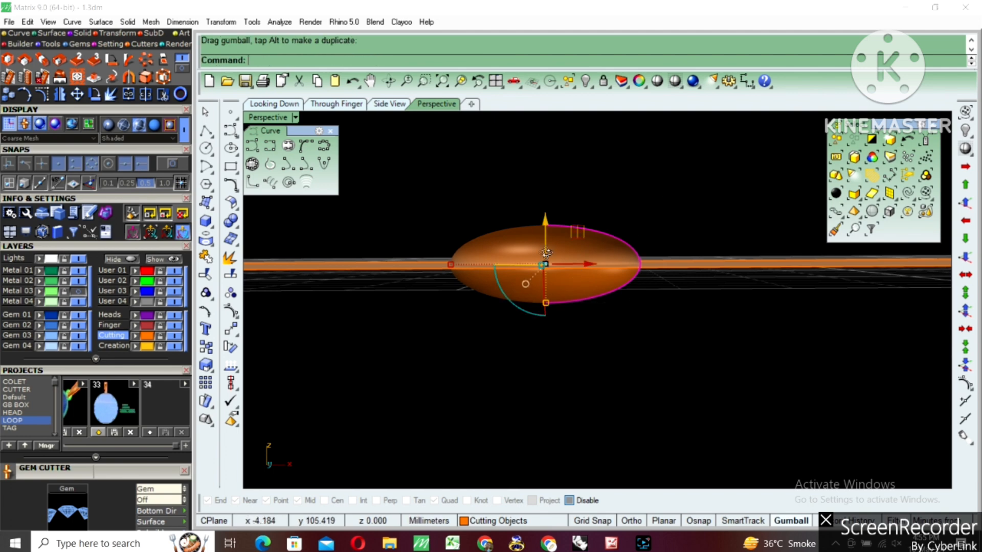
Scale the ellipsoid down along Y only in the Looking Down view, narrowing its round outline to an oval.
right_click_drag(553, 300, 522, 381)
left_click(540, 318)
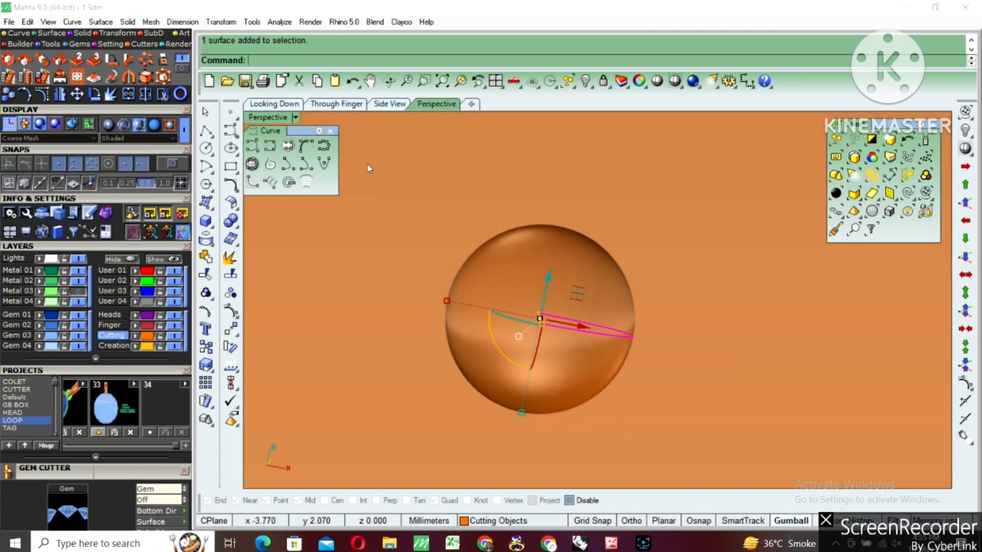
double_click(253, 118)
double_click(253, 117)
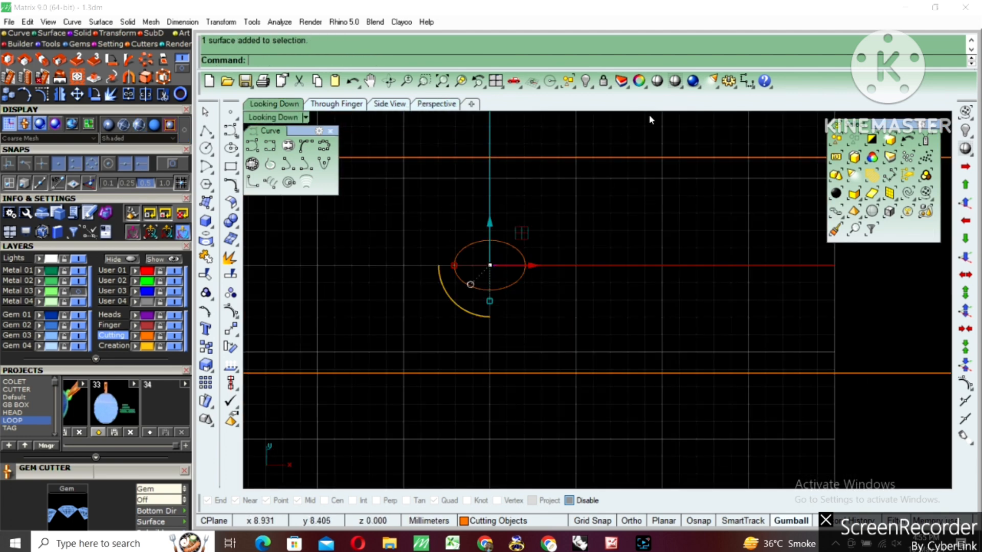
left_click(674, 89)
scroll(499, 307, "up", 4)
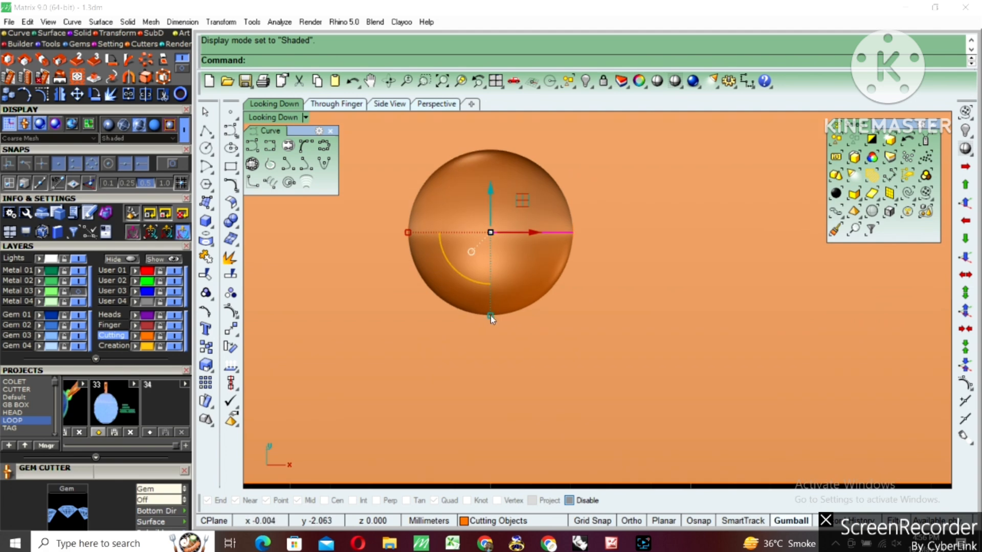
left_click_drag(494, 316, 497, 291)
Flatten the ellipsoid further by scaling it down along Z in the Through Finger view.
double_click(270, 116)
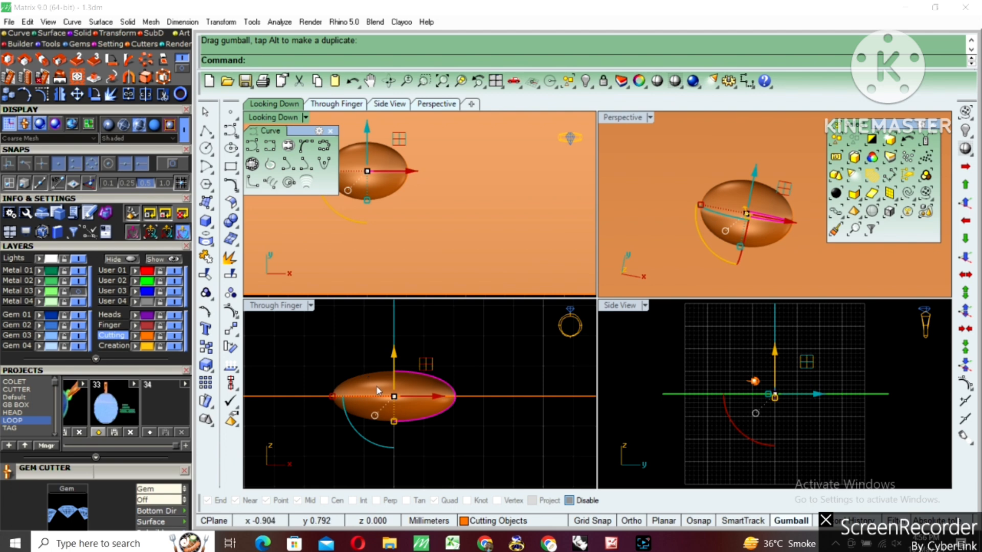
left_click_drag(401, 439, 401, 420)
key("Escape")
left_click(425, 402)
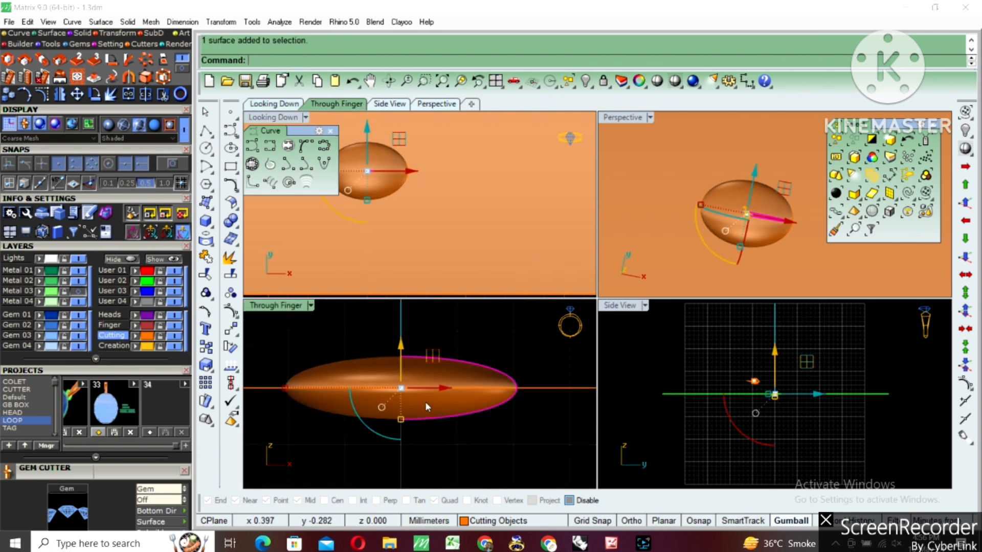
Group the ellipsoid with its curve and point, and assign the group to the Metal 01 layer.
key("Escape")
scroll(390, 380, "down", 6)
left_click_drag(300, 341, 450, 408)
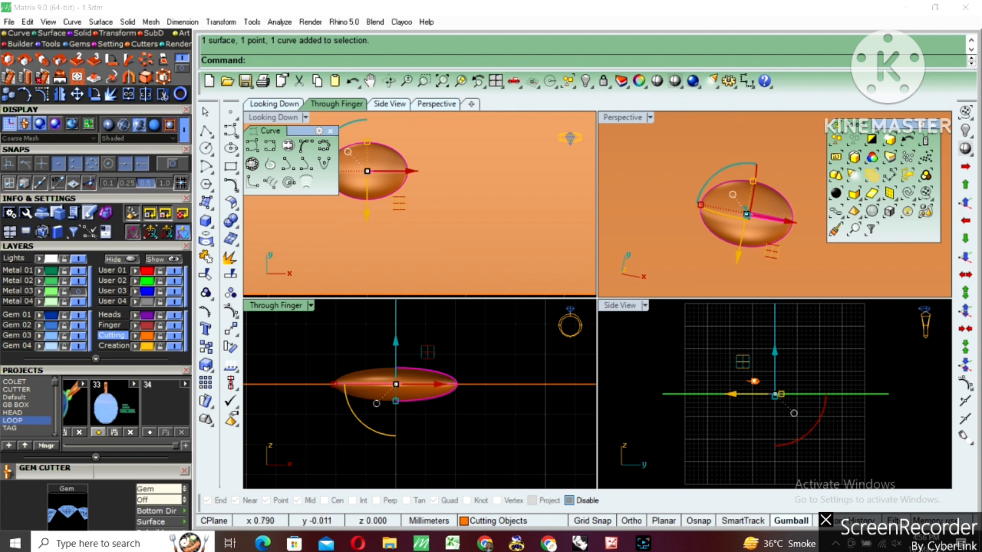
key("ctrl+g")
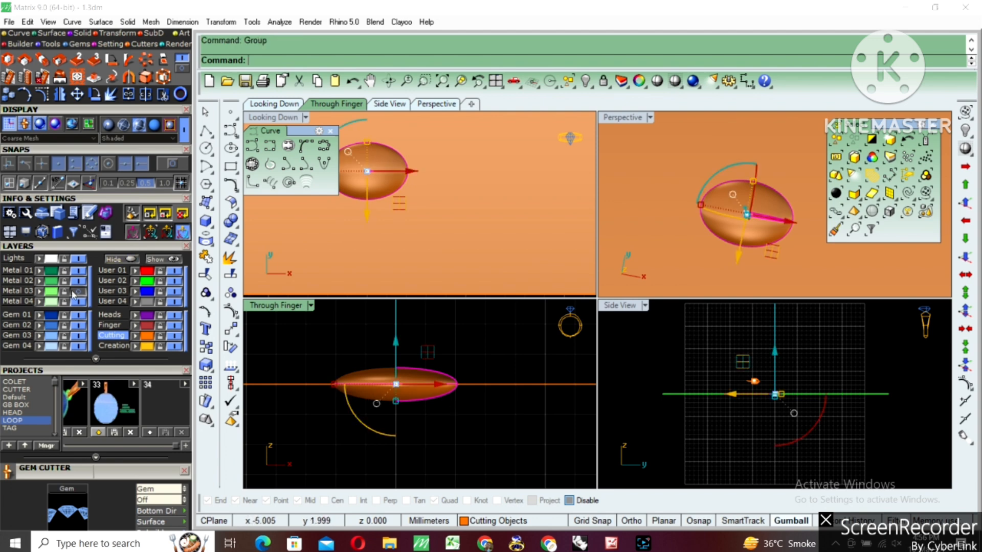
left_click(31, 272)
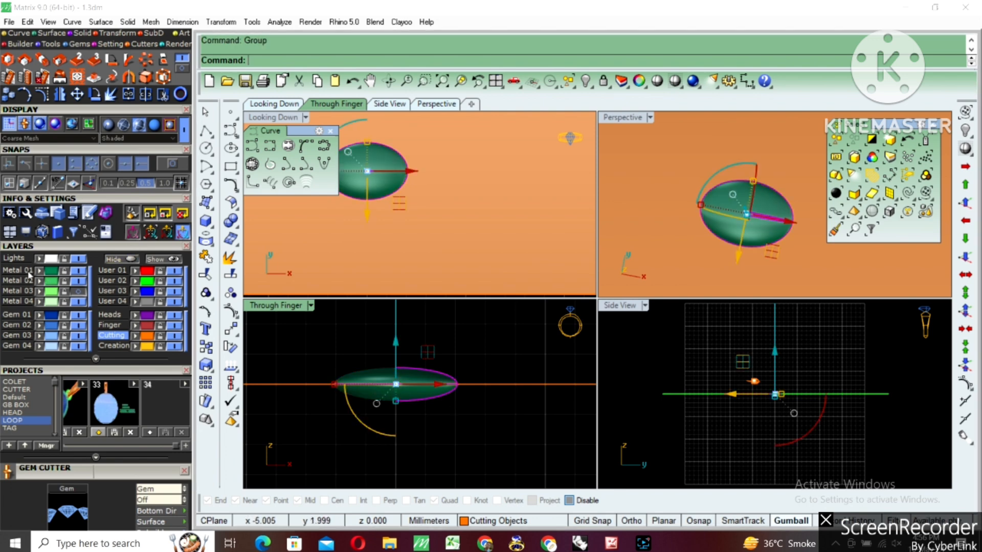
Copy the grouped ellipsoid about 2.66 mm along positive Y in the Looking Down view, slightly overlapping the original.
double_click(265, 117)
scroll(552, 265, "down", 1)
left_click(529, 242)
right_click_drag(529, 244, 535, 310)
scroll(534, 310, "down", 4)
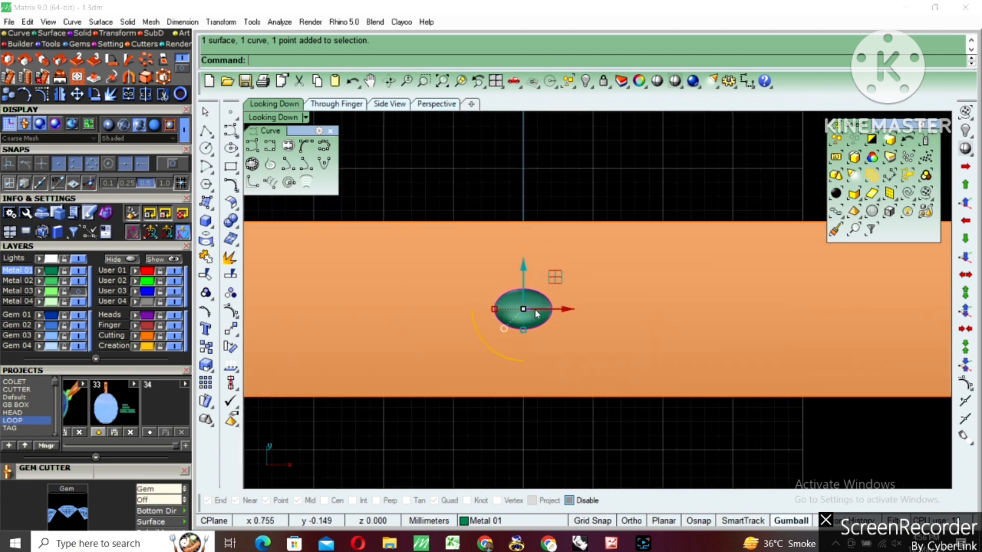
type("copy")
key("Return")
left_click(543, 327)
scroll(542, 330, "up", 2)
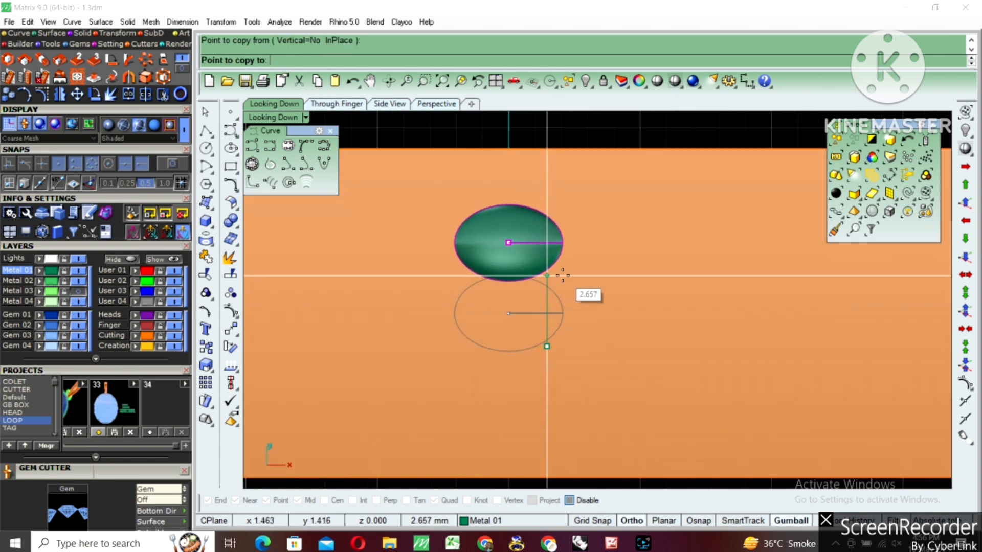
left_click(562, 276)
key("Return")
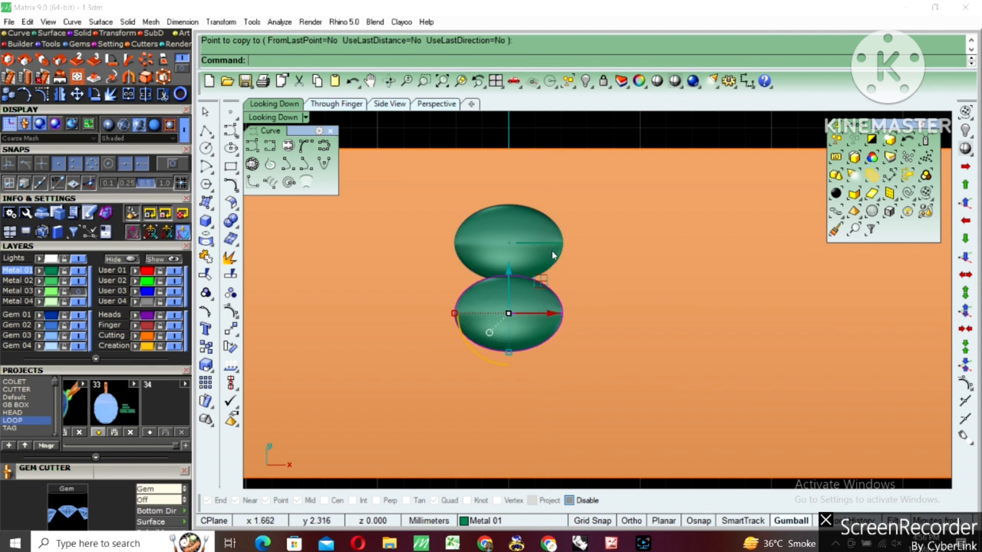
Copy the upper ellipsoid straight along positive Y at similar spacing, extending the row to the strip's upper edge.
left_click_drag(445, 195, 572, 287)
right_click_drag(551, 284, 551, 330)
right_click(551, 330)
left_click(563, 333)
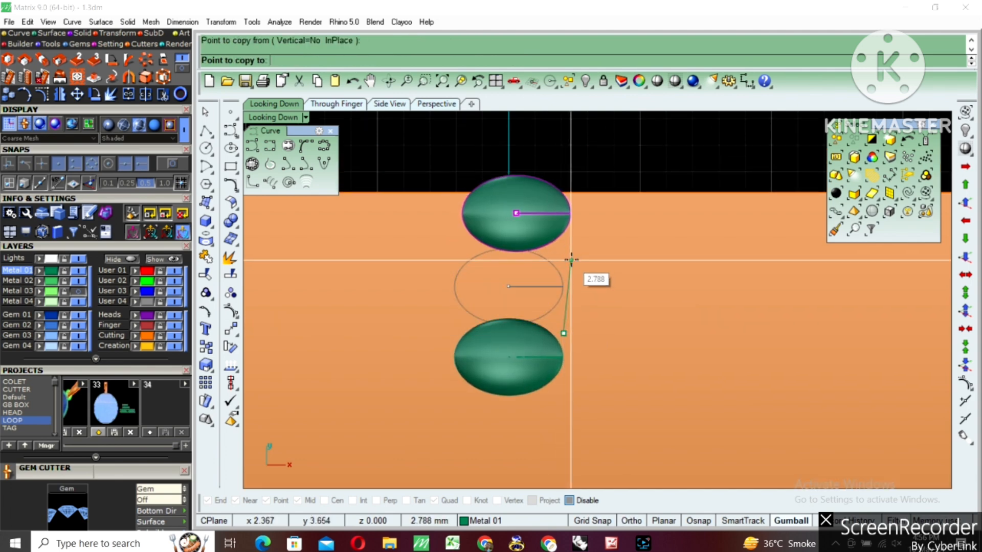
left_click(571, 262)
key("Return")
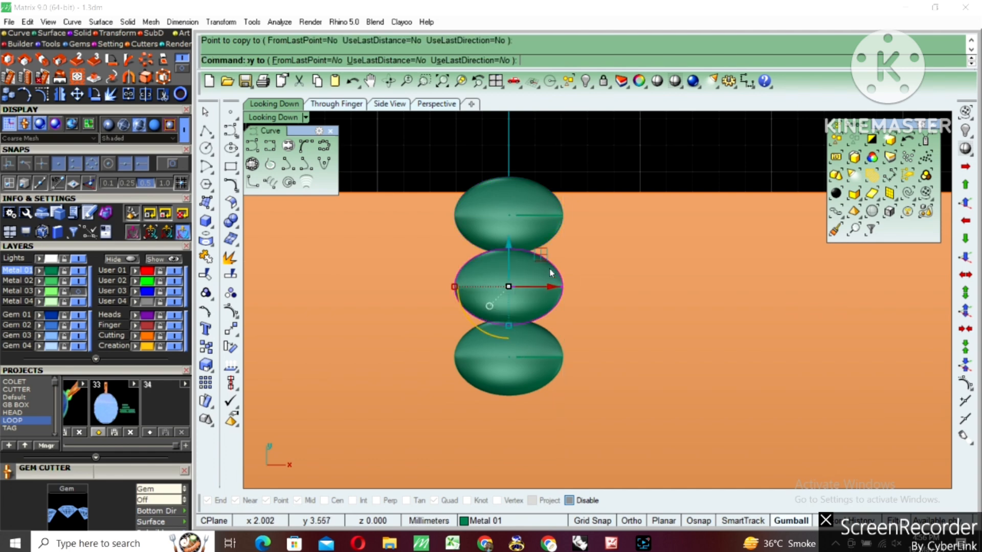
Mirror the two upper ellipsoids across the X axis, starting the mirror plane at 0, to complete a row of five.
scroll(514, 287, "down", 5)
scroll(504, 292, "up", 3)
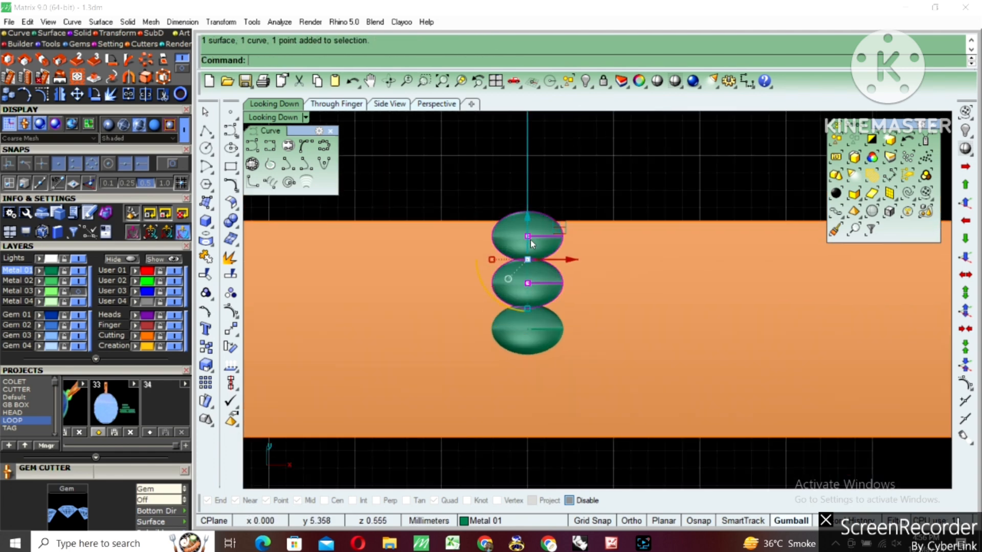
key("F6")
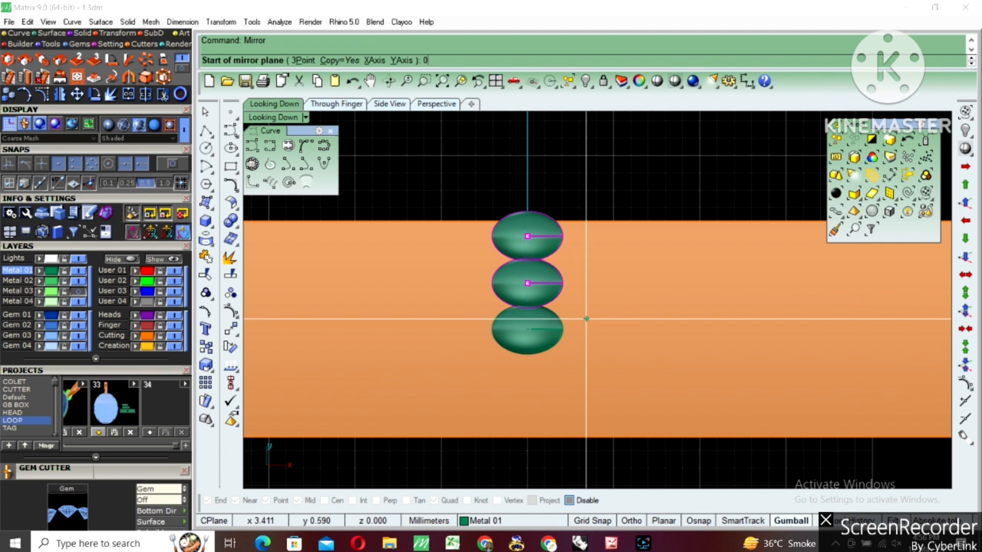
left_click(585, 320)
scroll(551, 315, "down", 12)
right_click_drag(752, 350, 631, 331)
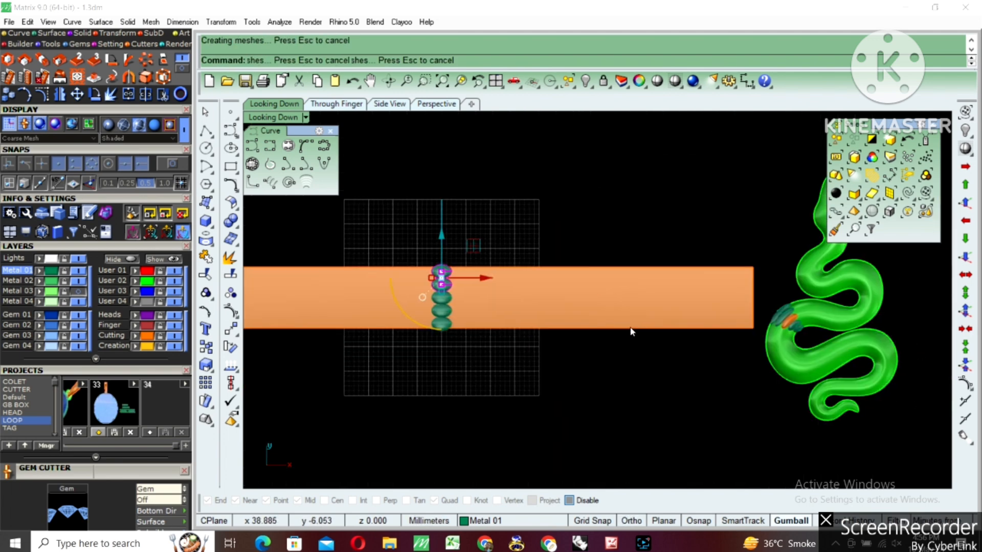
scroll(800, 329, "up", 8)
scroll(786, 303, "down", 4)
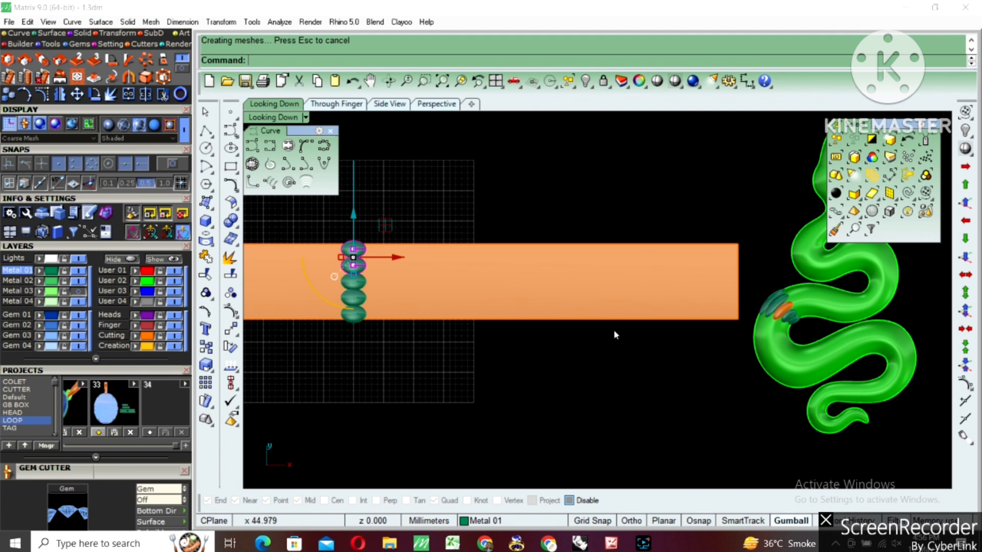
Scale all five ellipsoids down about the origin 0 so the row fits within the base strip's width.
right_click_drag(383, 318, 425, 341)
scroll(425, 310, "up", 2)
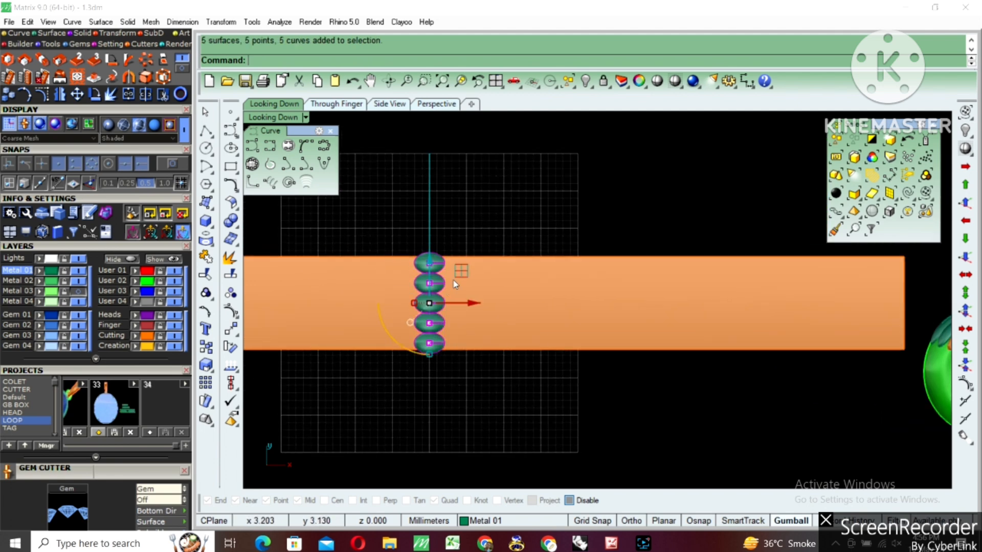
scroll(436, 327, "up", 3)
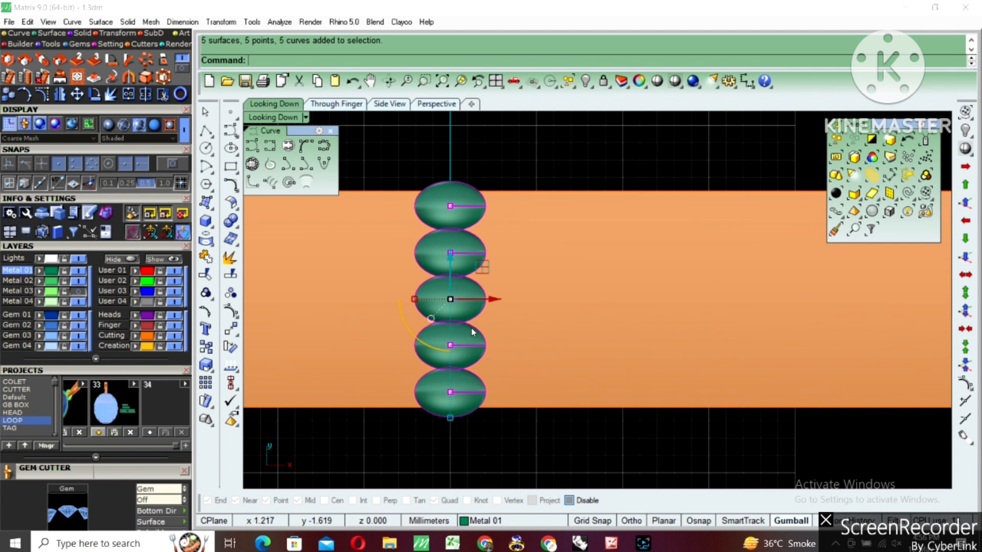
key("ctrl+2")
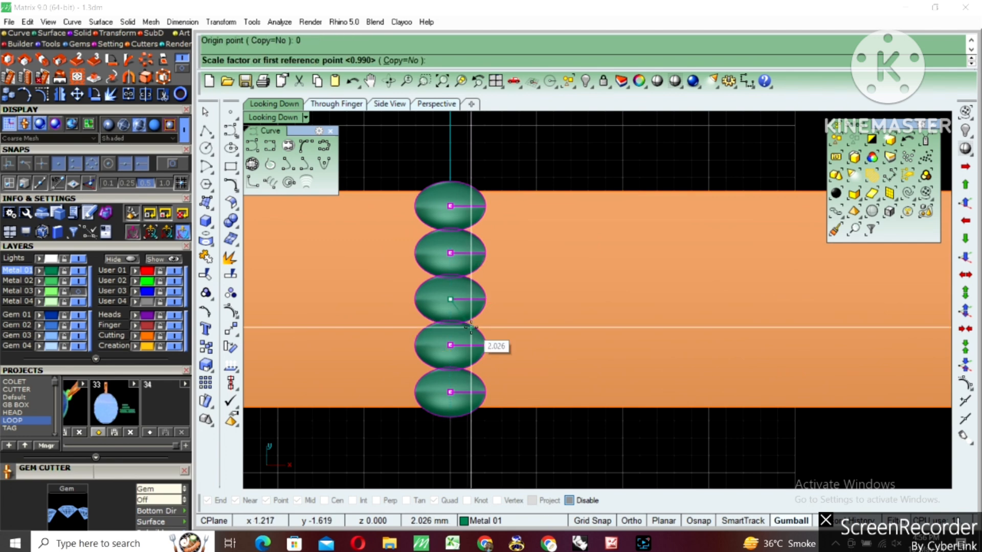
left_click(497, 441)
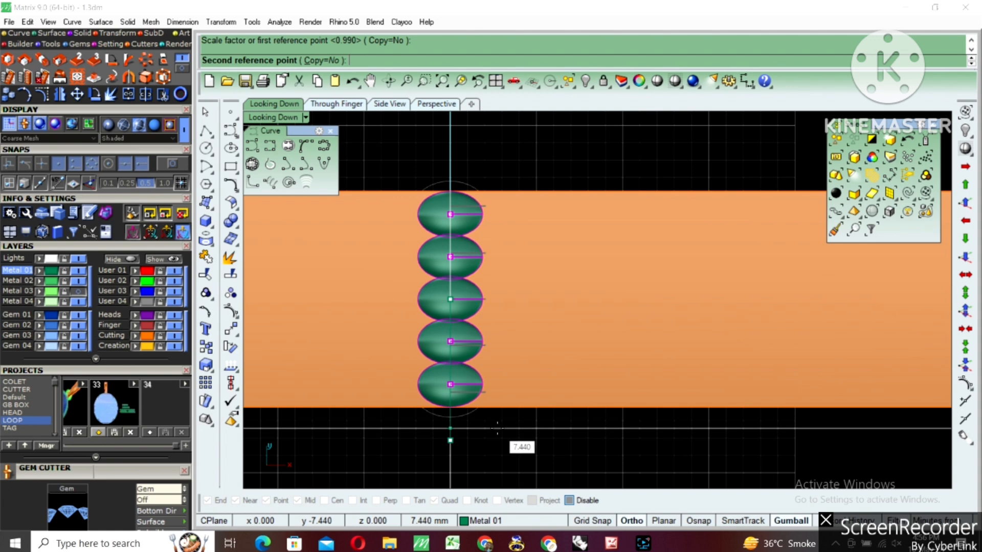
left_click(496, 428)
scroll(458, 321, "down", 3)
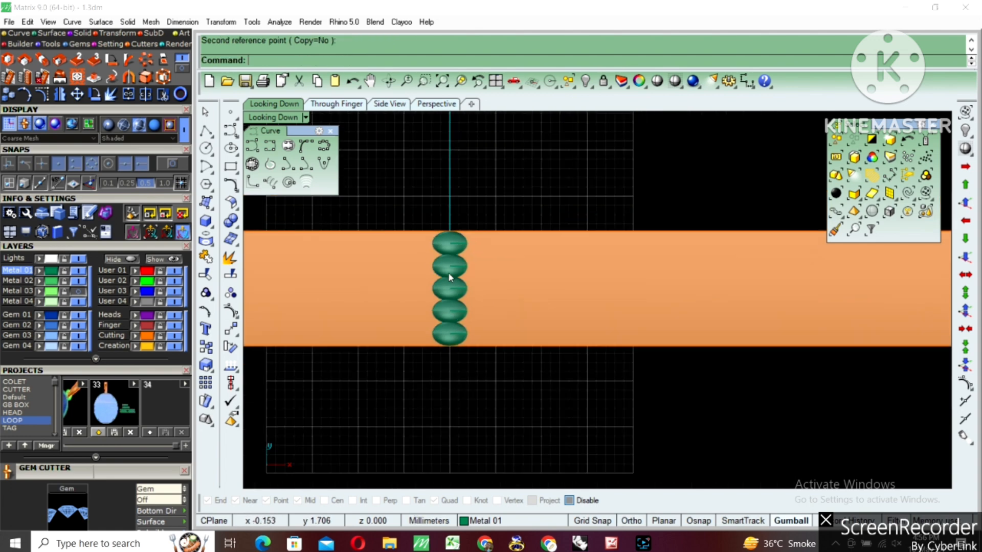
Move the row of five ellipsoids along negative X to the far end of the base strip.
left_click_drag(404, 170, 546, 381)
scroll(675, 398, "down", 4)
right_click_drag(749, 365, 584, 336)
scroll(781, 336, "up", 10)
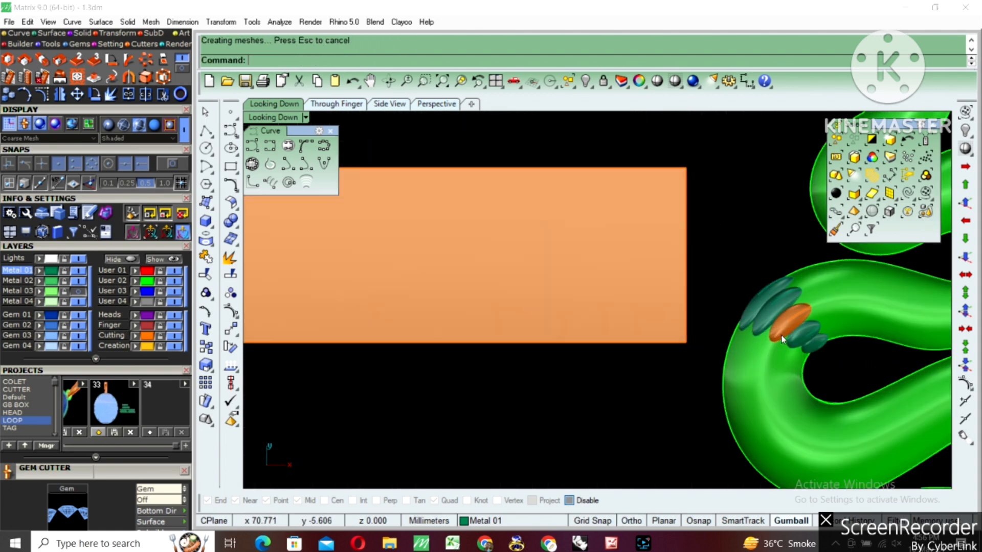
double_click(288, 120)
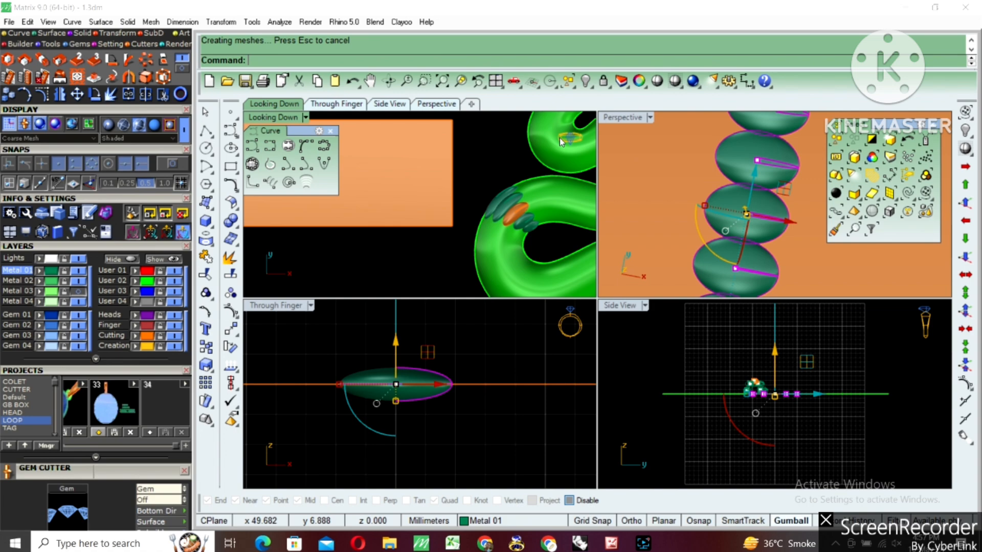
double_click(620, 118)
scroll(634, 318, "down", 6)
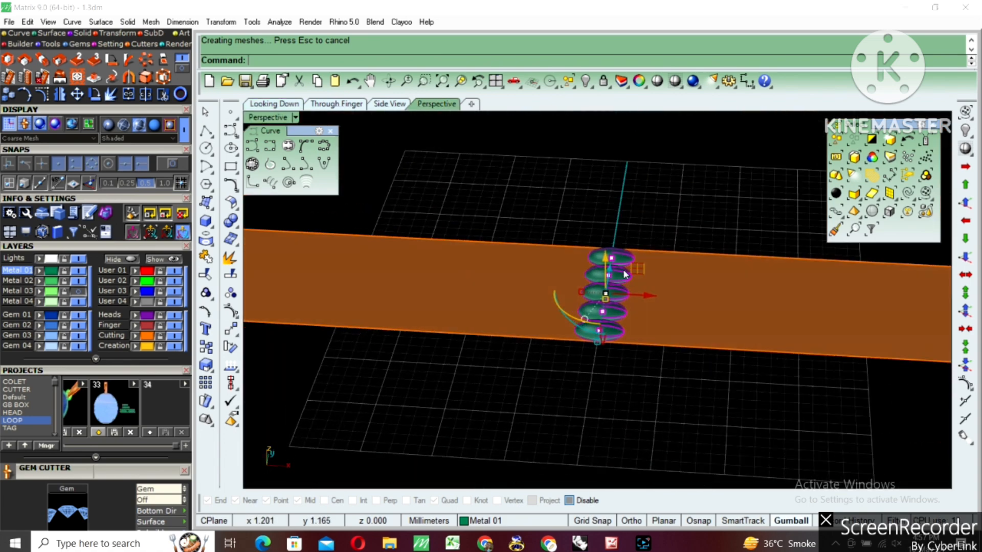
right_click_drag(601, 301, 697, 325)
scroll(578, 302, "up", 4)
key("Return")
left_click(764, 267)
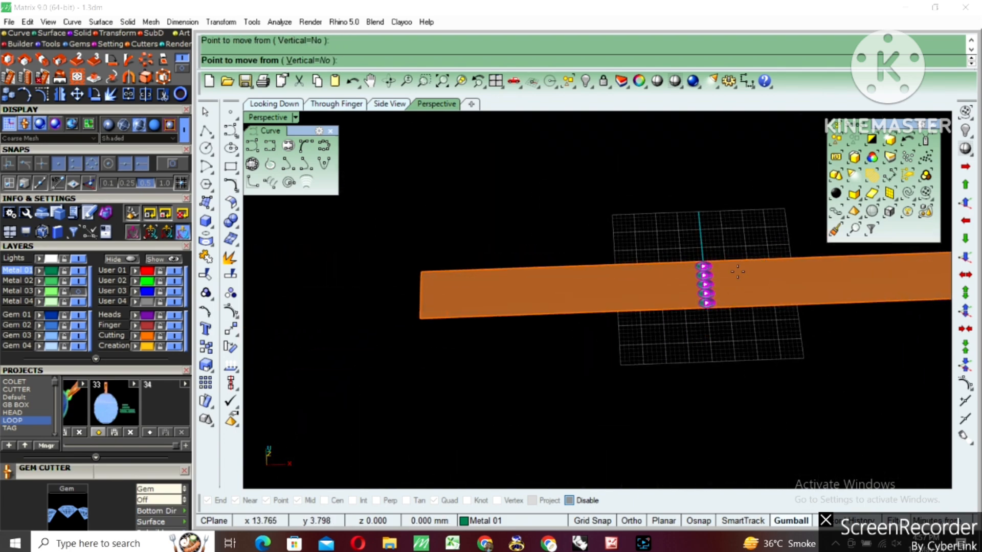
scroll(498, 279, "up", 2)
left_click(489, 278)
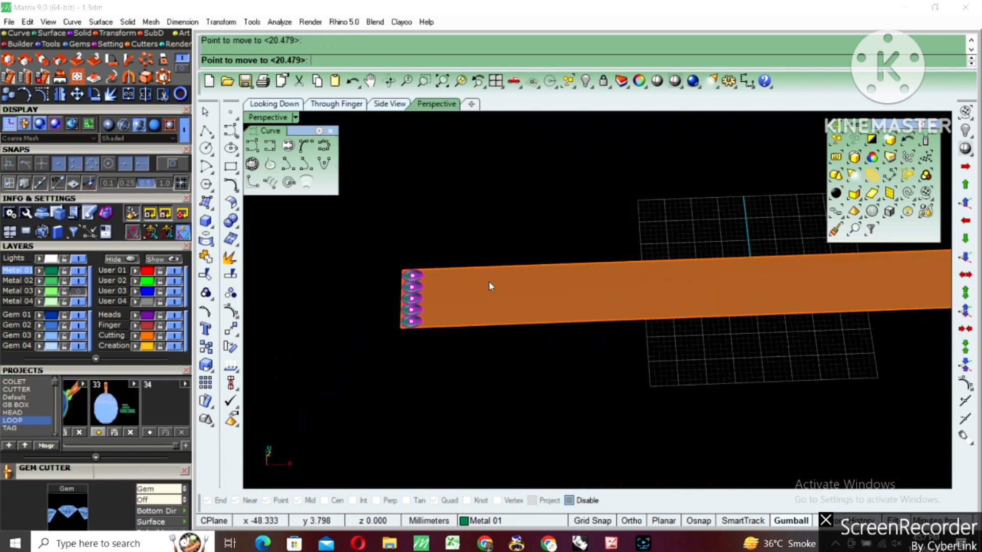
Tilt the ellipsoid row about the Y axis so its inner ends rise above the strip.
scroll(460, 307, "up", 5)
mouse_move(515, 303)
right_mouse_down()
mouse_move(521, 233)
mouse_move(516, 299)
right_mouse_up()
left_click_drag(515, 298, 523, 306)
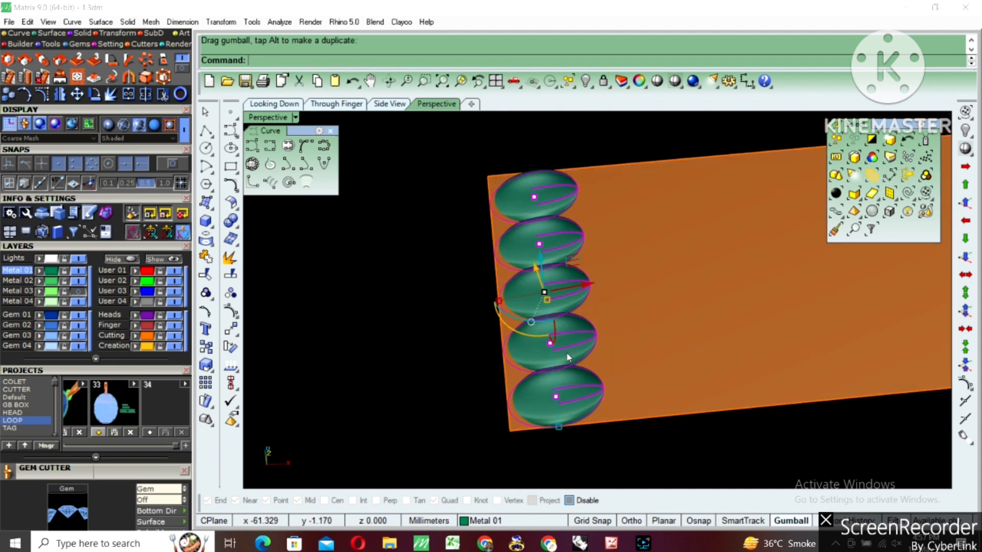
Try copying the tilted ellipsoid row about 2.31 mm along X on the strip.
type("c")
key("Return")
left_click(552, 319)
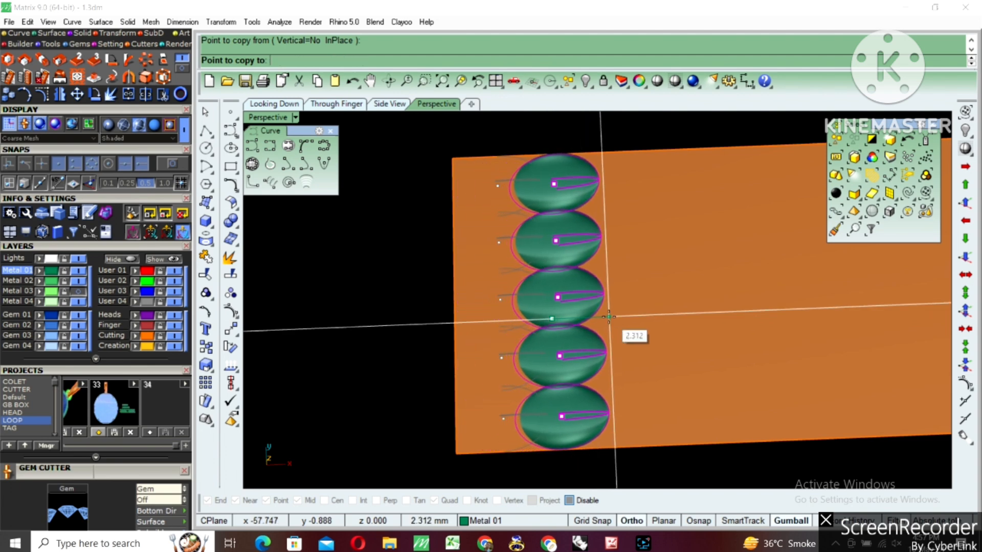
left_click(609, 317, "shift")
right_click(602, 327)
right_click_drag(571, 361, 572, 244)
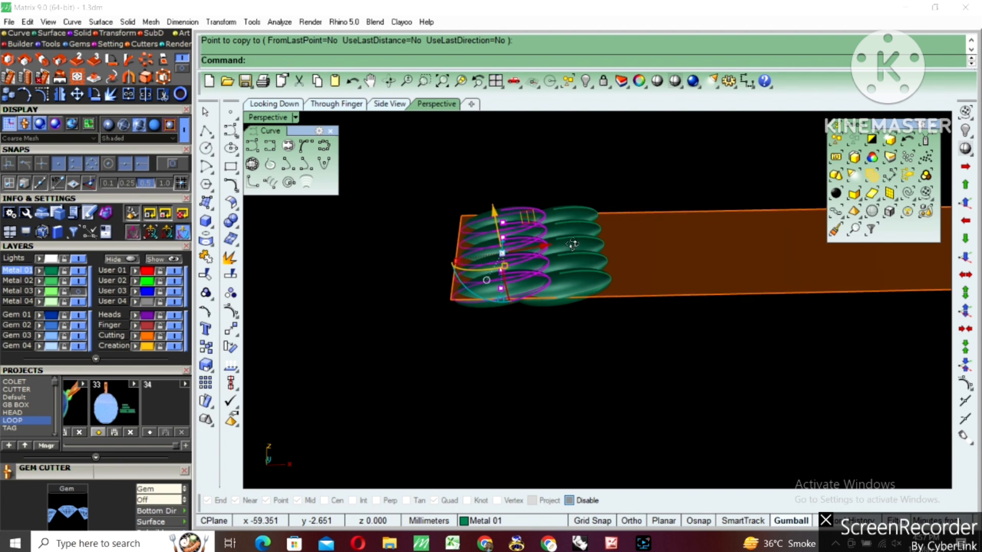
key("ctrl+z")
Adjust the tilt of the ellipsoid row slightly and copy it about 2.94 mm along X with Ortho on.
right_click_drag(535, 272, 472, 276)
left_click_drag(480, 281, 479, 280)
right_click_drag(511, 260, 486, 339)
right_click(482, 309)
left_click(481, 308)
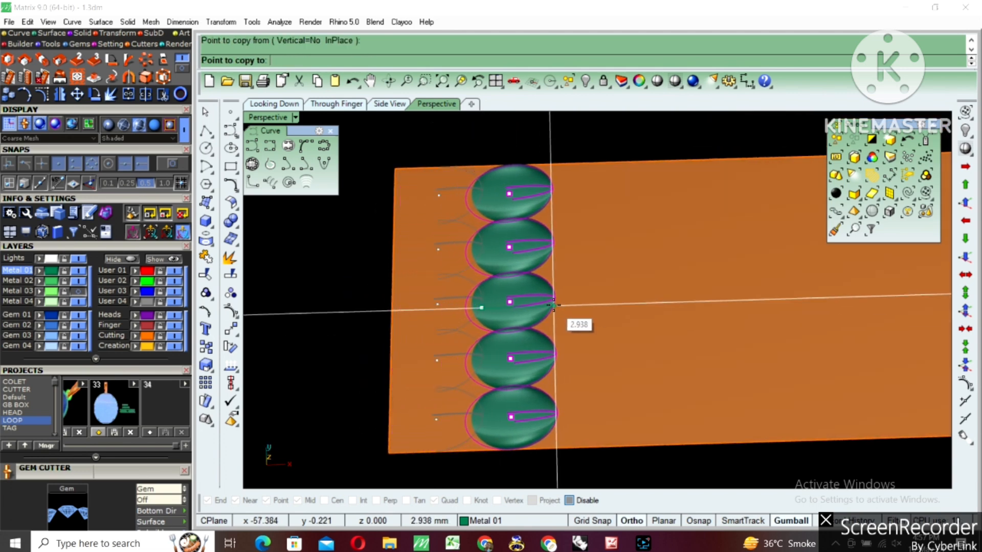
left_click(553, 305, "shift")
right_click(555, 309)
right_click_drag(532, 306, 520, 202)
scroll(499, 236, "up", 2)
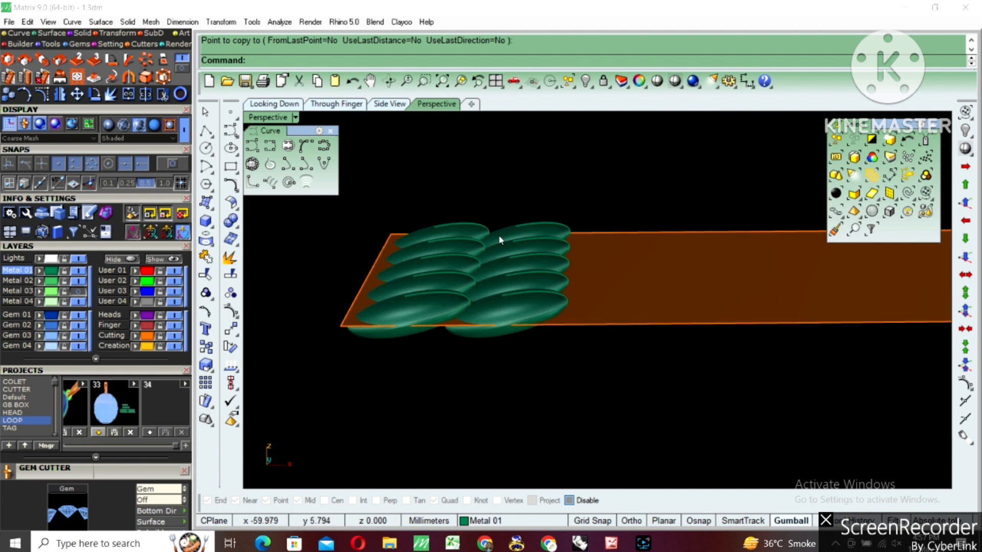
Move the second row of five ellipsoids slightly along negative X so it overlaps the first row more closely.
scroll(499, 236, "up", 2)
left_click_drag(434, 171, 659, 472)
scroll(548, 276, "up", 2)
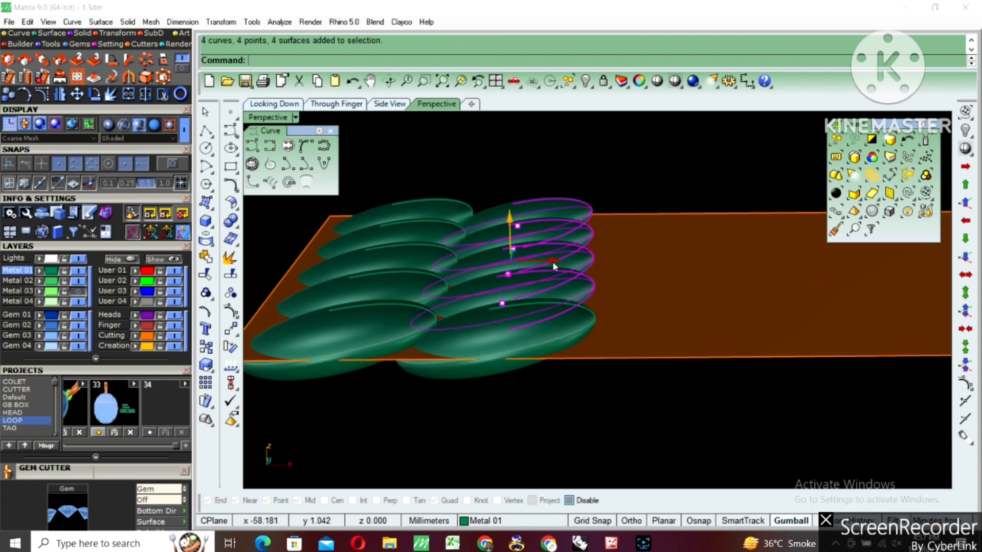
left_click_drag(552, 262, 545, 269)
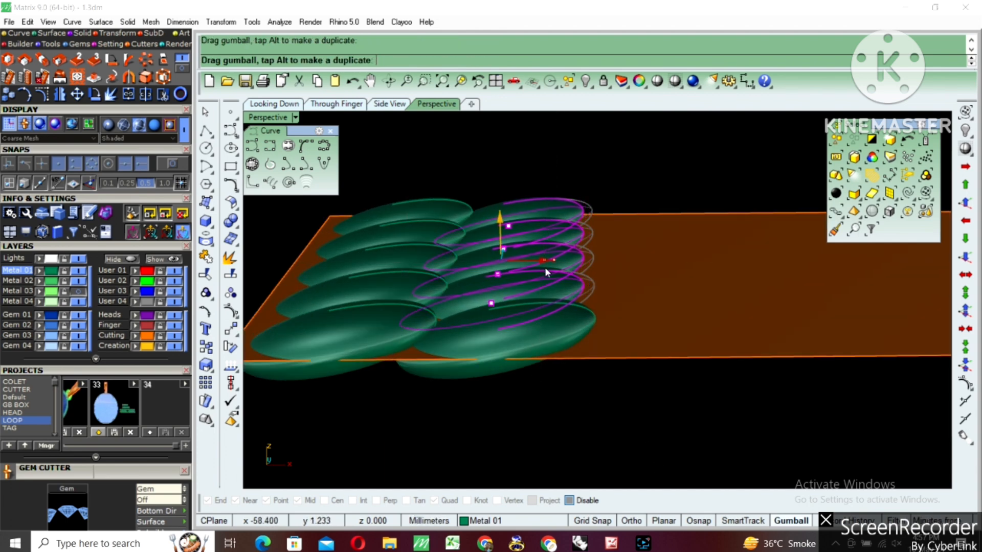
key("ctrl+z")
left_click(568, 314, "shift")
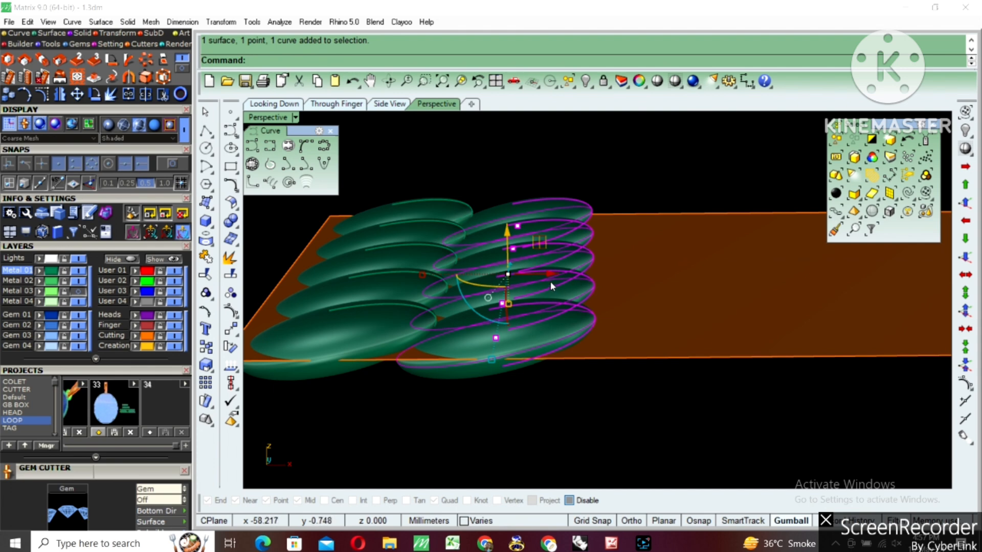
left_click_drag(547, 275, 532, 286)
key("Escape")
right_click_drag(516, 325, 490, 396)
scroll(490, 396, "down", 3)
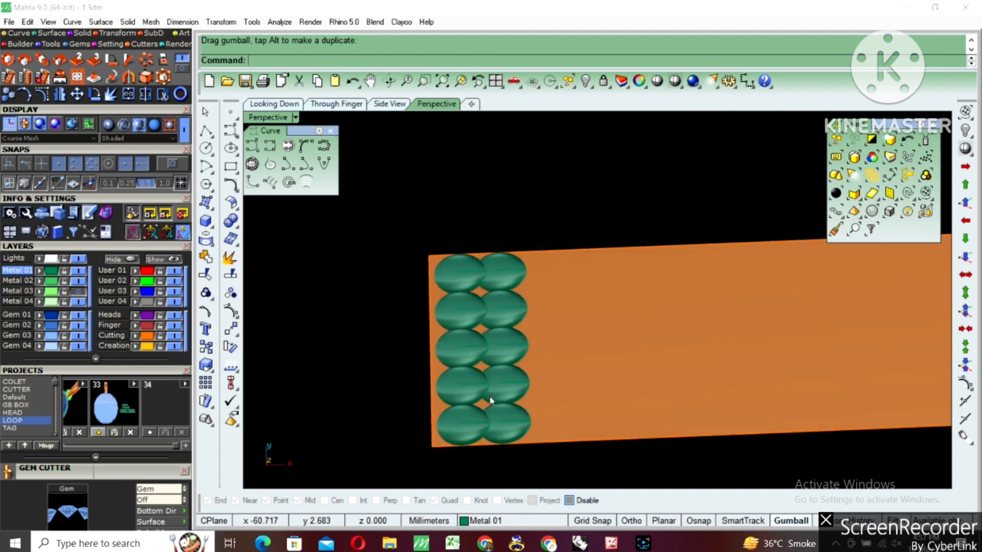
Measure the centre-to-centre distance between two neighbouring ellipsoids of the two rows with a snapped aligned dimension, and remove the dimension.
scroll(465, 304, "down", 4)
scroll(443, 278, "up", 2)
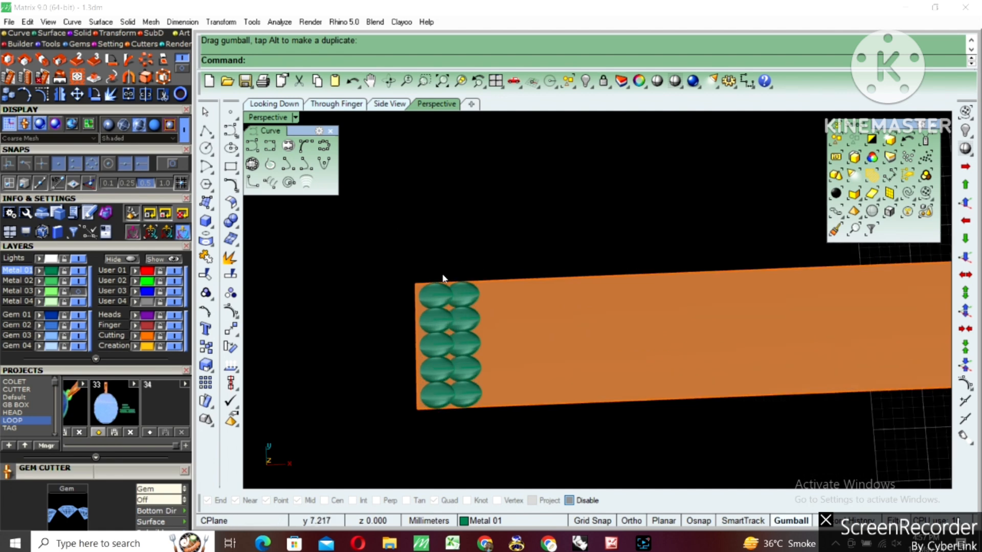
scroll(476, 328, "up", 6)
left_click_drag(493, 361, 482, 361)
key("Escape")
scroll(481, 344, "down", 6)
left_click_drag(422, 317, 552, 448)
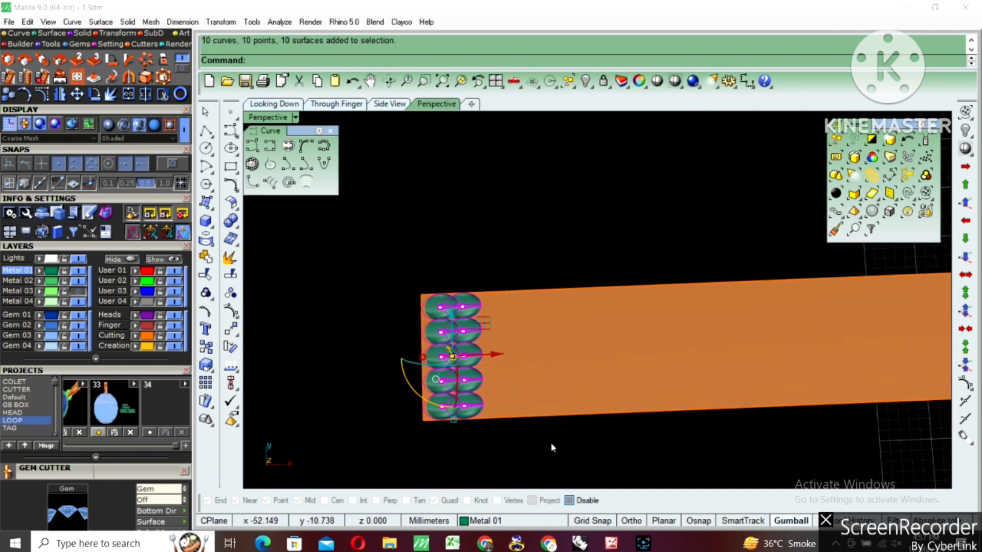
scroll(461, 336, "up", 9)
right_click(453, 294)
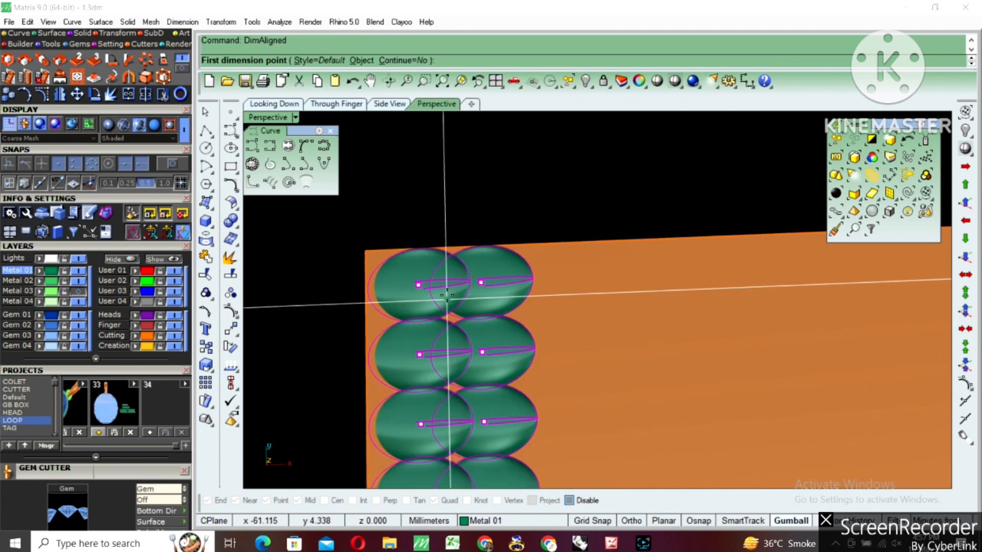
key("F3")
left_click(478, 282)
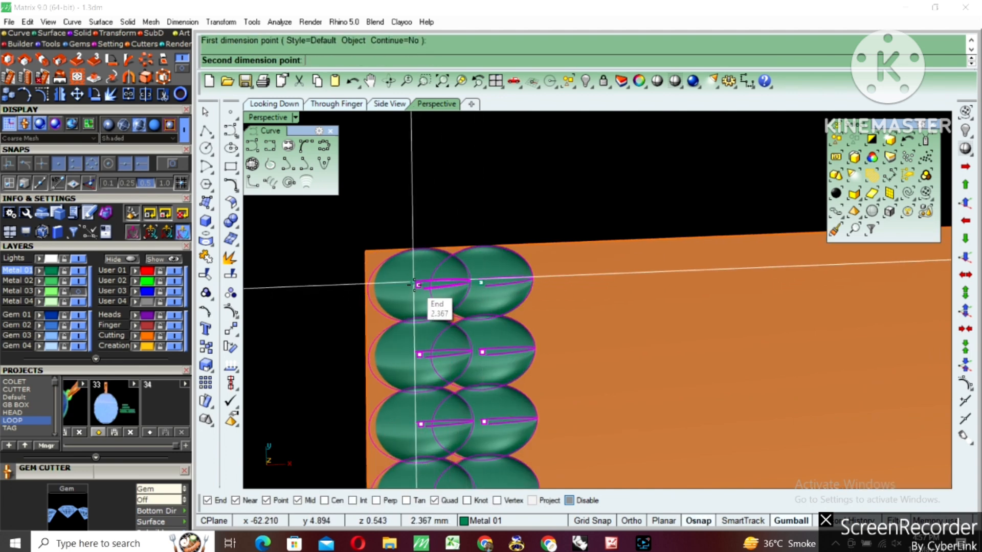
left_click(418, 284)
left_click(444, 200)
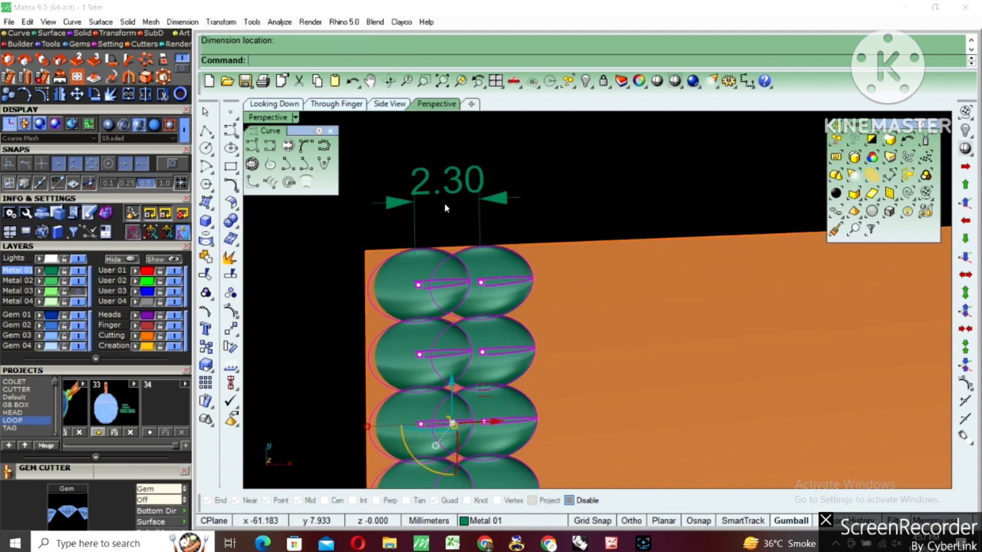
scroll(444, 201, "down", 3)
key("ctrl+z")
right_click_drag(468, 308, 464, 249)
right_click_drag(437, 338, 487, 313, "shift")
scroll(450, 275, "down", 4)
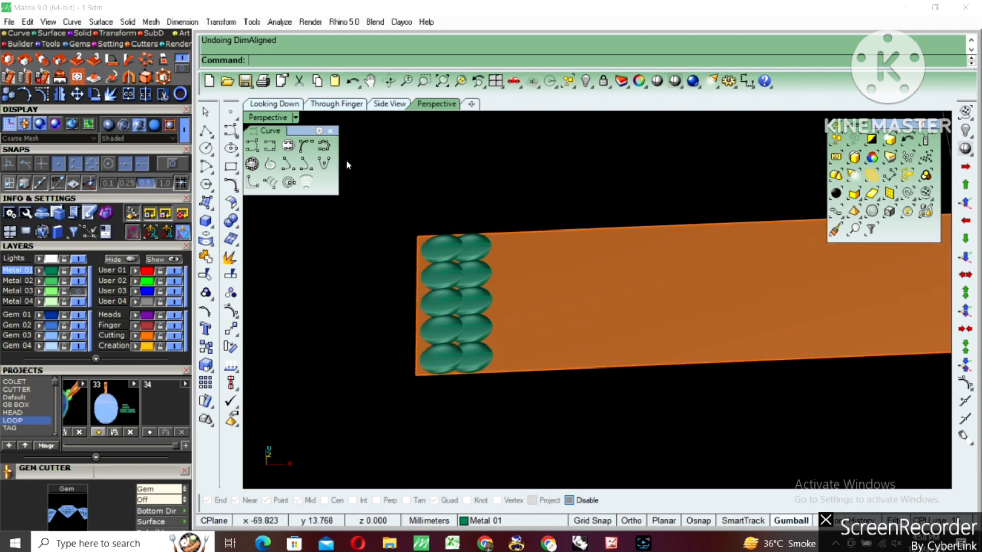
left_click(531, 234)
key("Return")
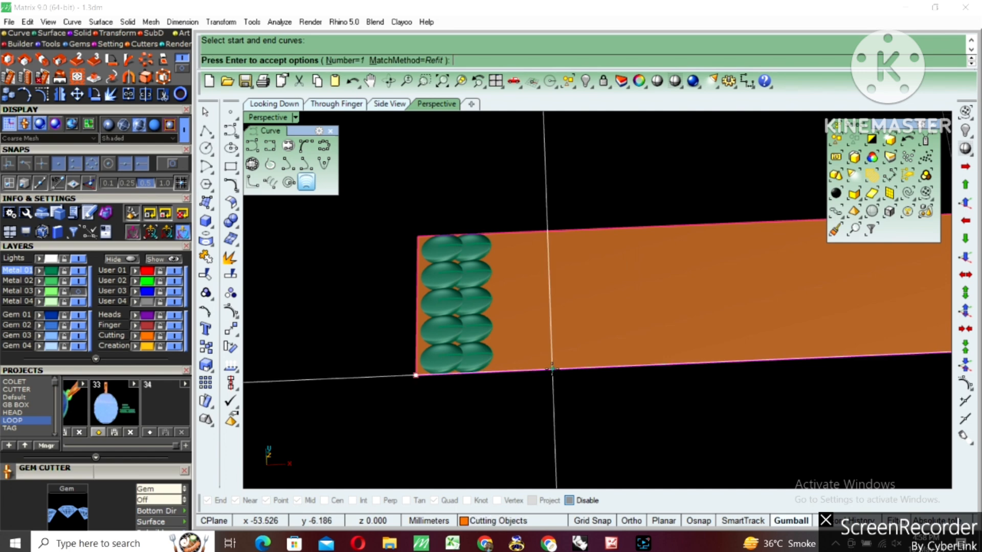
key("Return")
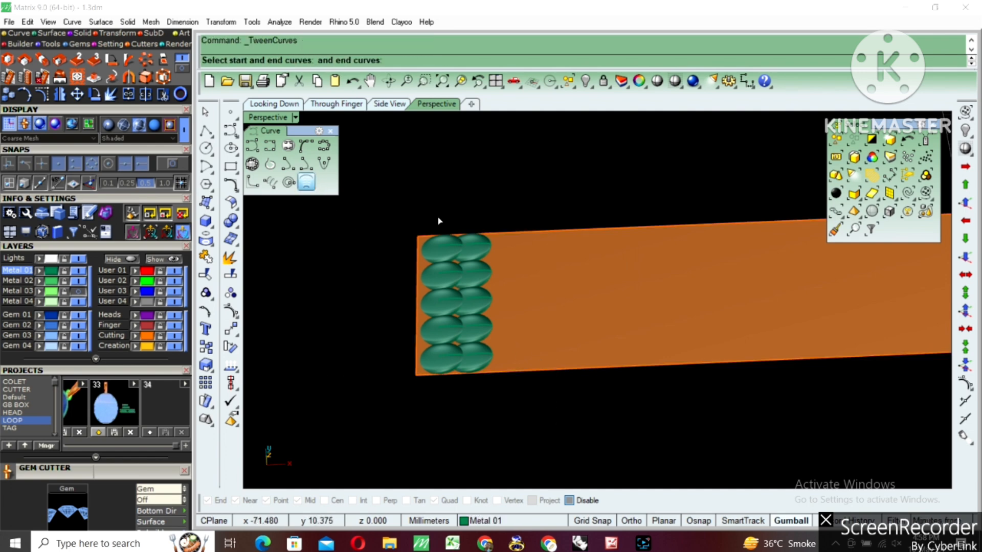
Create one tween curve midway between the two long surface edges of the base strip.
left_click(526, 231)
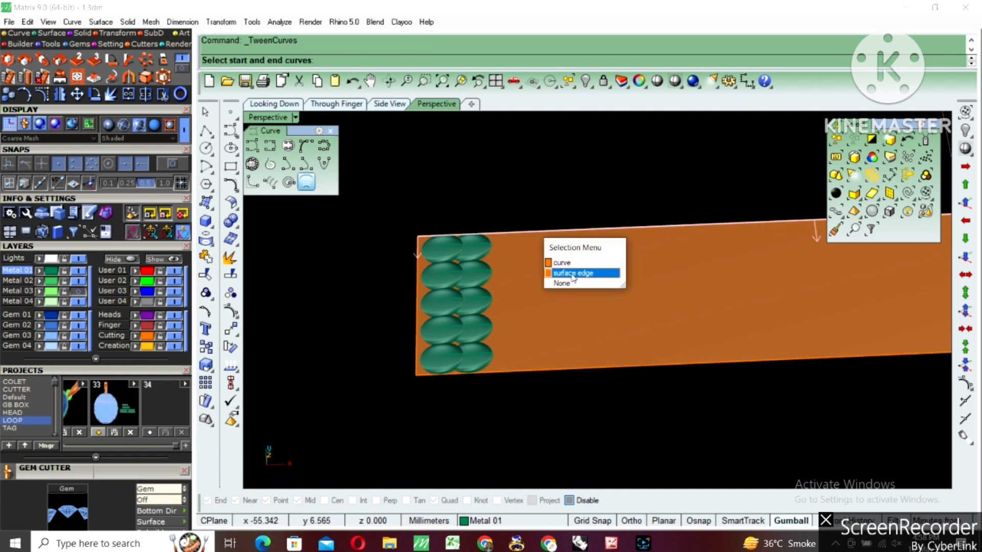
left_click(573, 274)
left_click(575, 376)
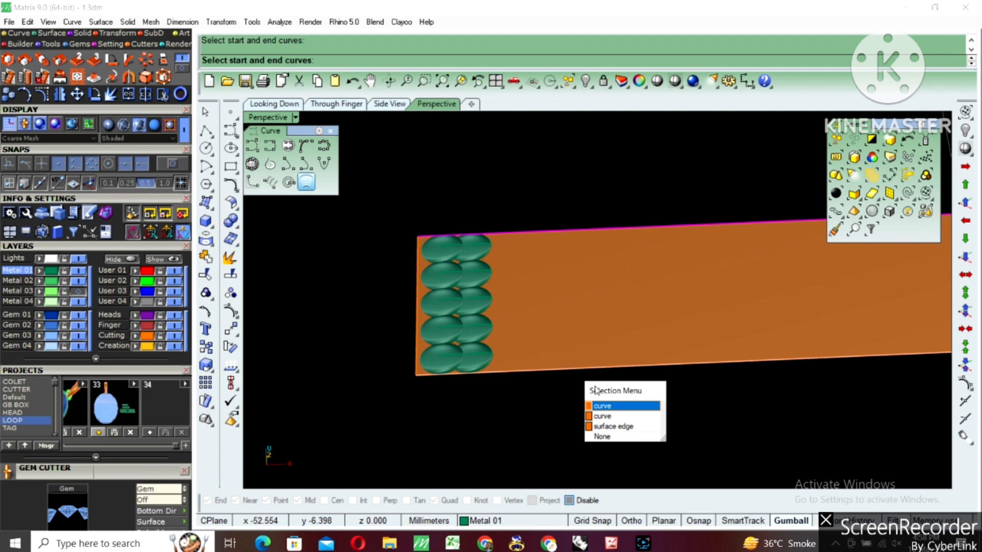
left_click(608, 424)
key("Return")
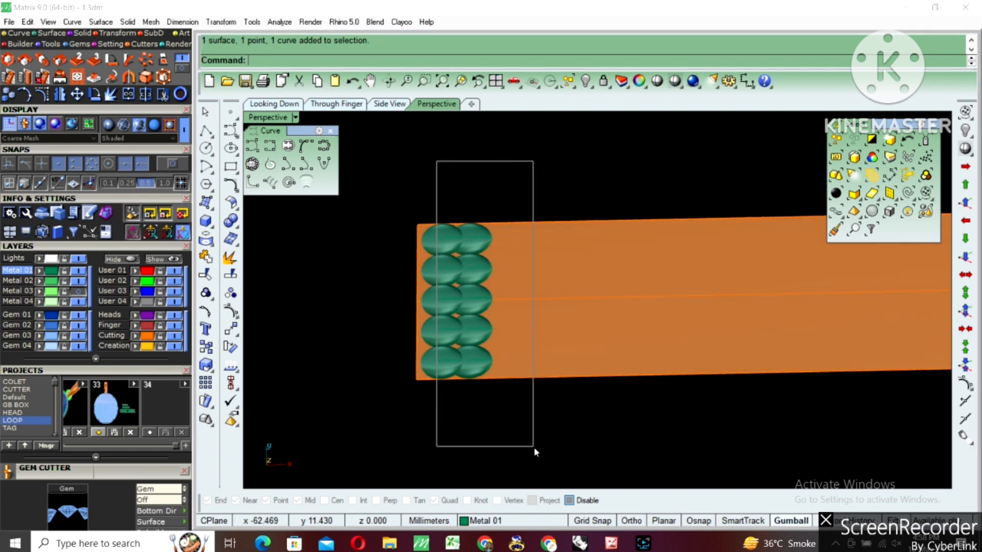
Delete the second ellipsoid row and array the first along the strip's centre curve at the measured spacing, with Freeform orientation.
key("Delete")
left_click_drag(524, 486, 524, 484)
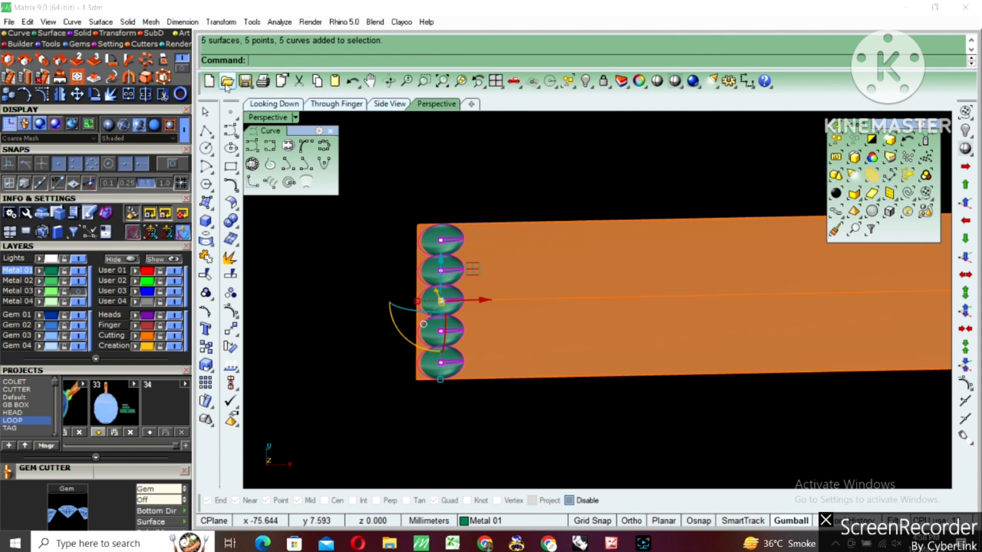
left_click(223, 23)
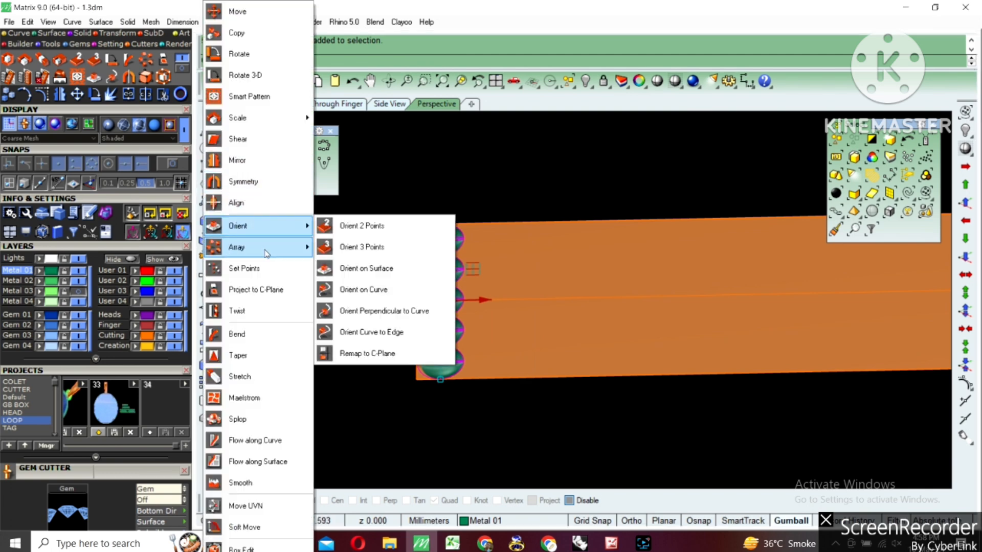
mouse_move(280, 257)
left_click(354, 288)
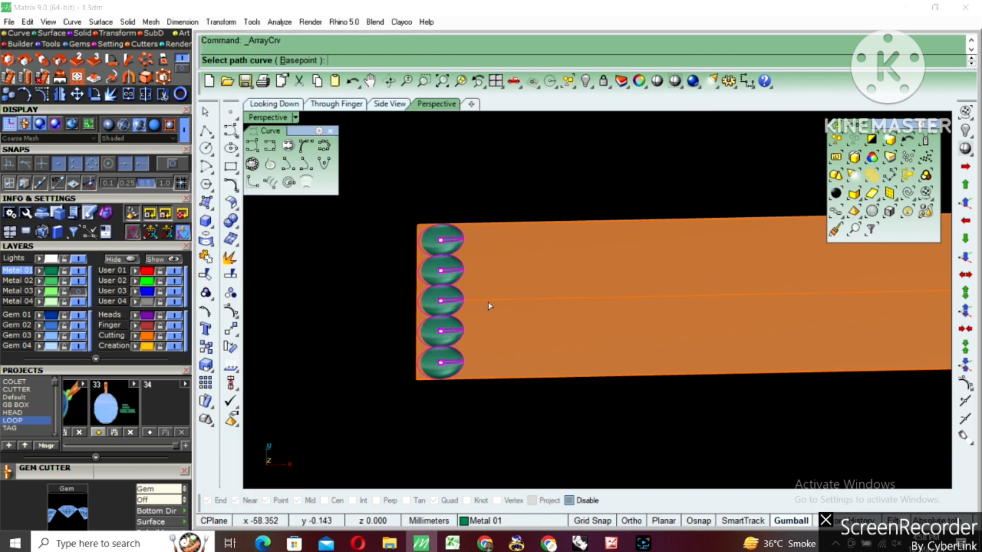
left_click(440, 302)
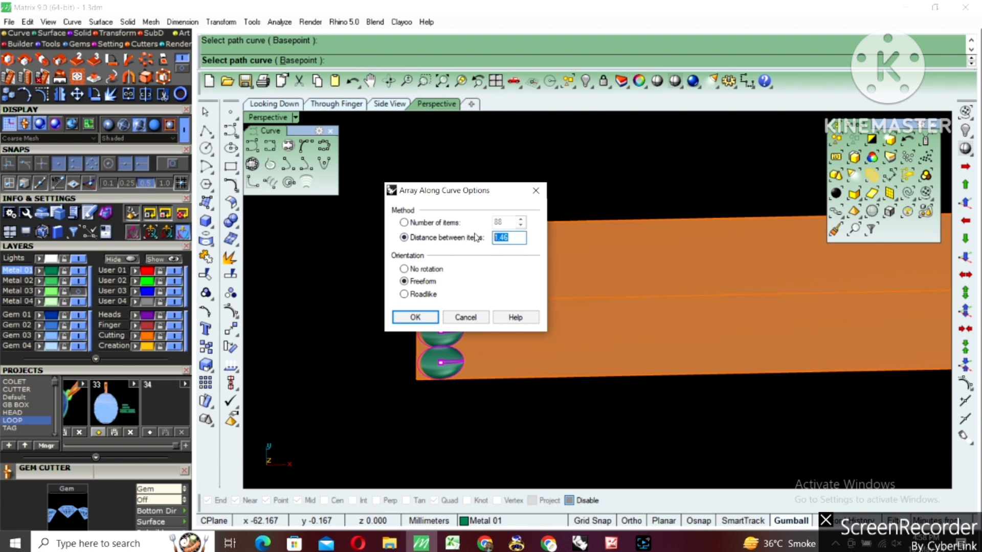
key("Return")
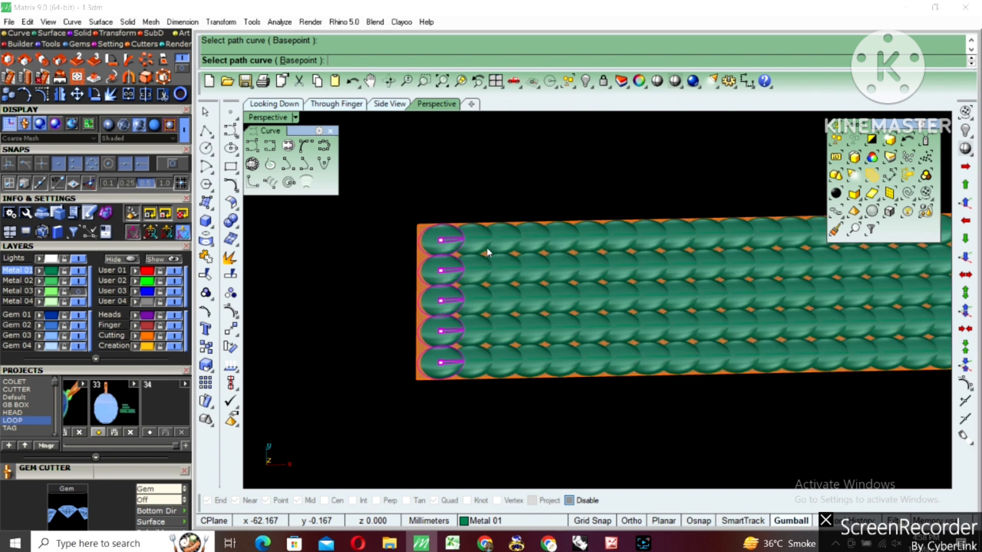
Examine the scales covering the snake, from the head down to the body curves.
scroll(492, 240, "down", 2)
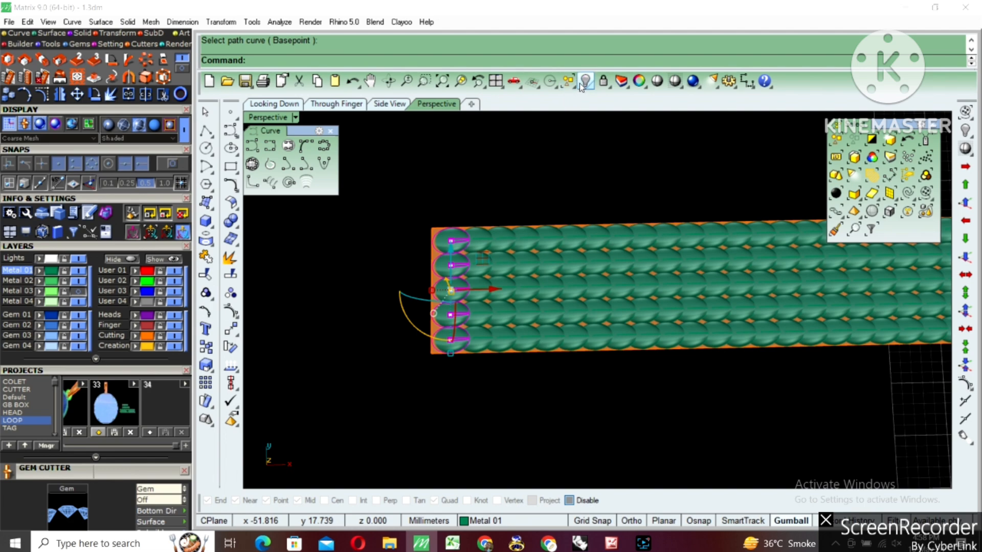
scroll(686, 307, "down", 5)
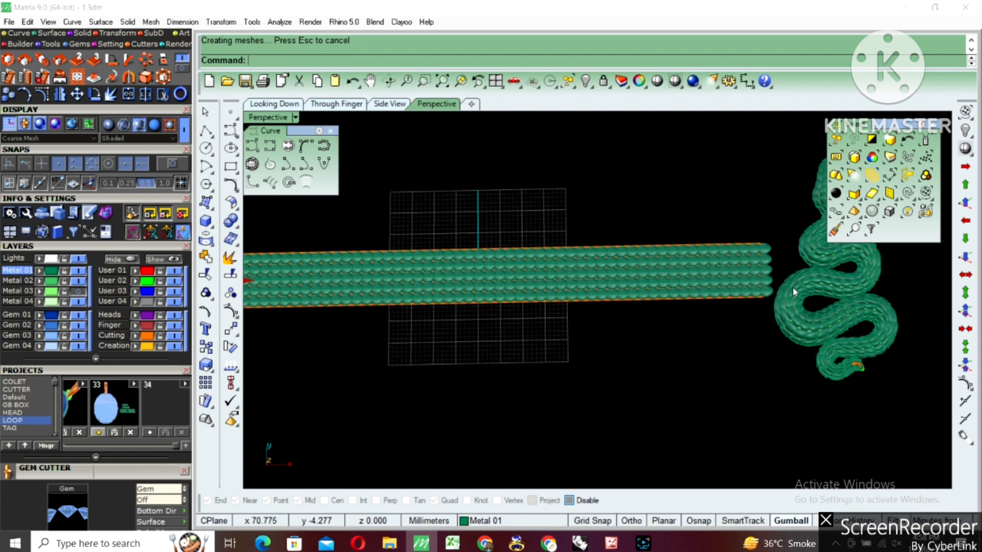
scroll(741, 269, "up", 5)
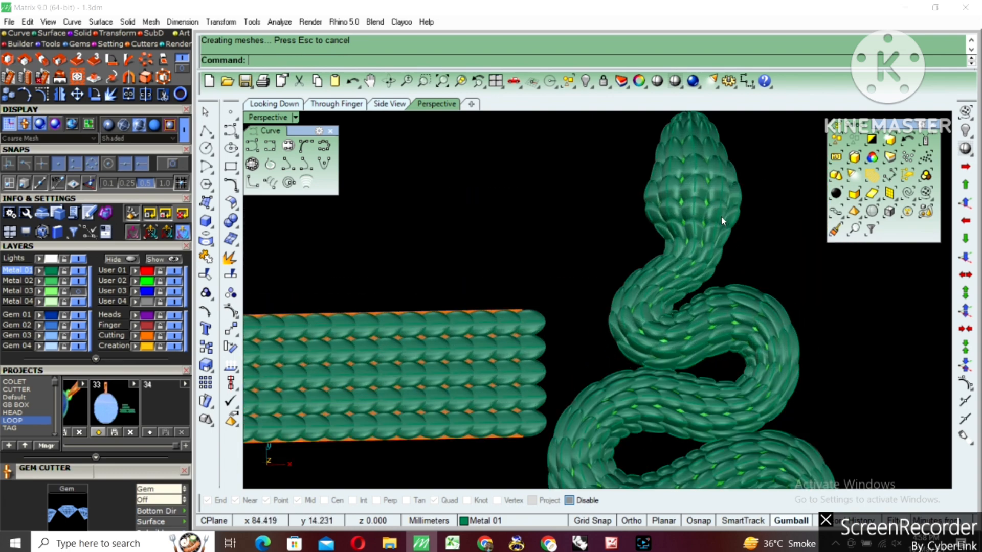
right_click_drag(709, 261, 729, 318)
right_click_drag(661, 296, 656, 198)
scroll(656, 198, "up", 5)
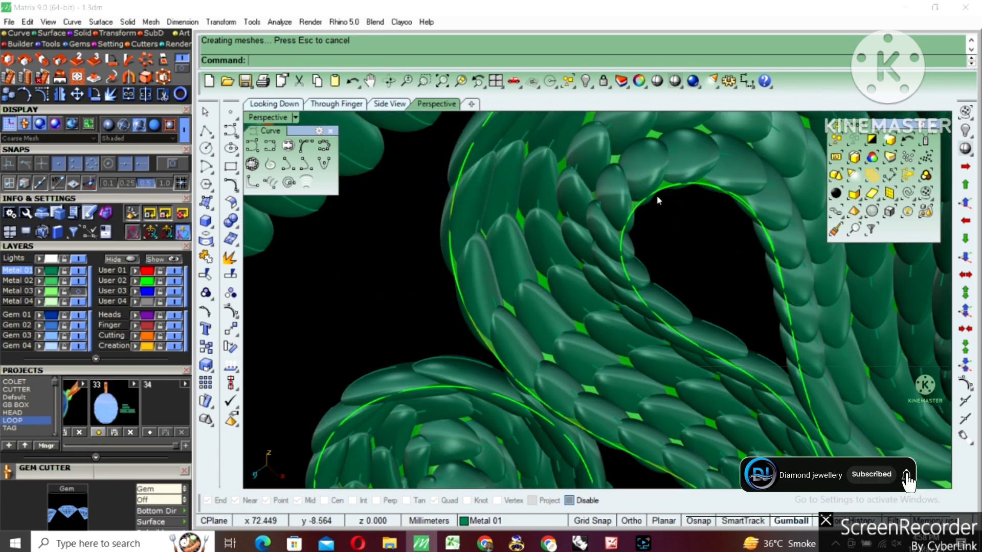
Select the snake body surface beneath the scales and isolate it by hiding all other objects.
left_click(638, 201)
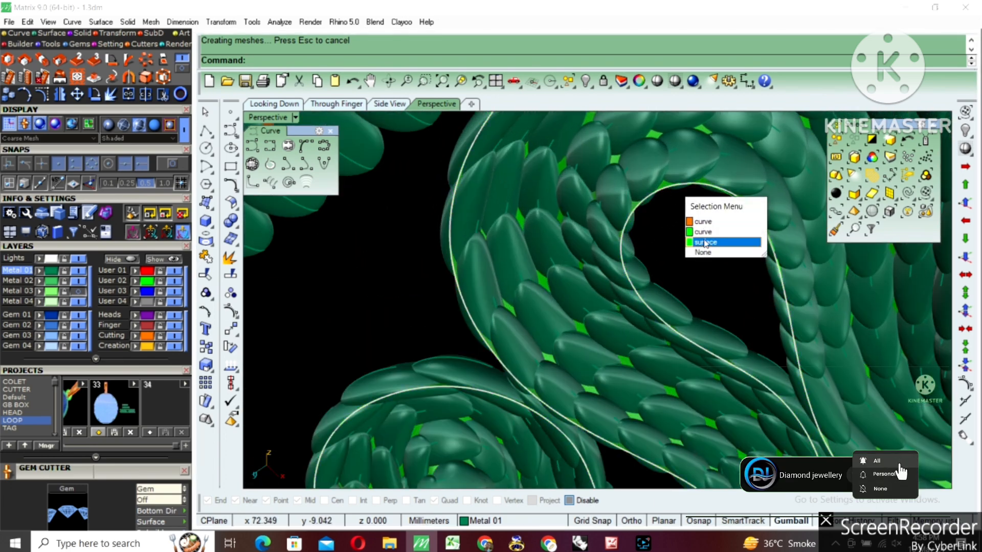
left_click(705, 241)
scroll(664, 240, "down", 3)
right_click_drag(636, 307, 578, 308)
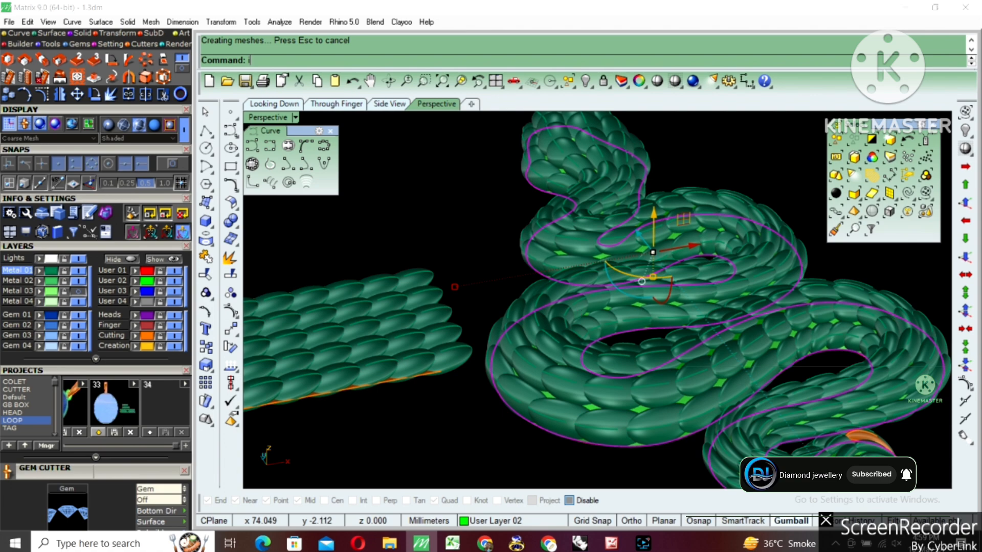
key("ctrl+i")
right_click_drag(609, 279, 575, 321)
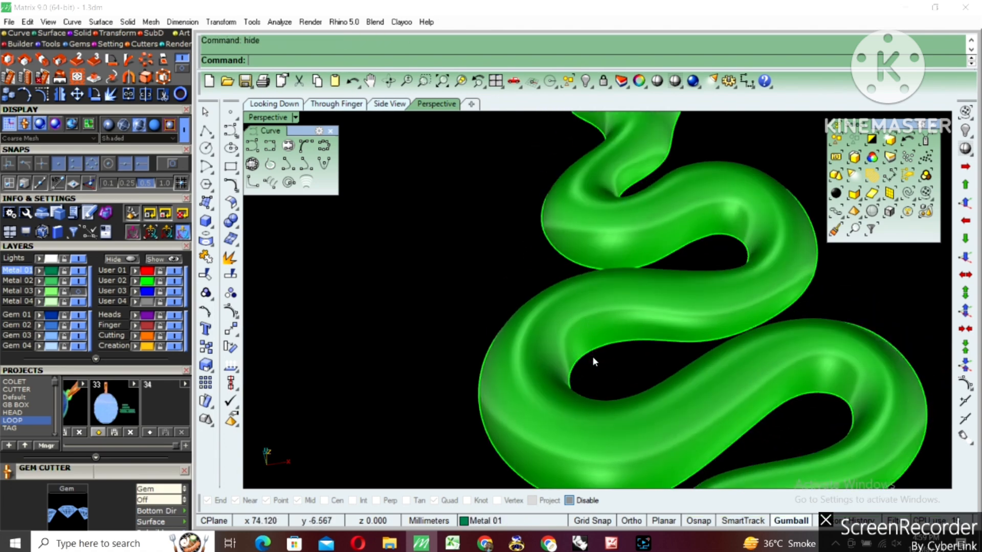
Close the open underside of the isolated snake body with a flat surface within its outline.
left_click_drag(472, 377, 471, 379)
scroll(574, 321, "down", 5)
right_click_drag(625, 273, 619, 307)
right_click(627, 337)
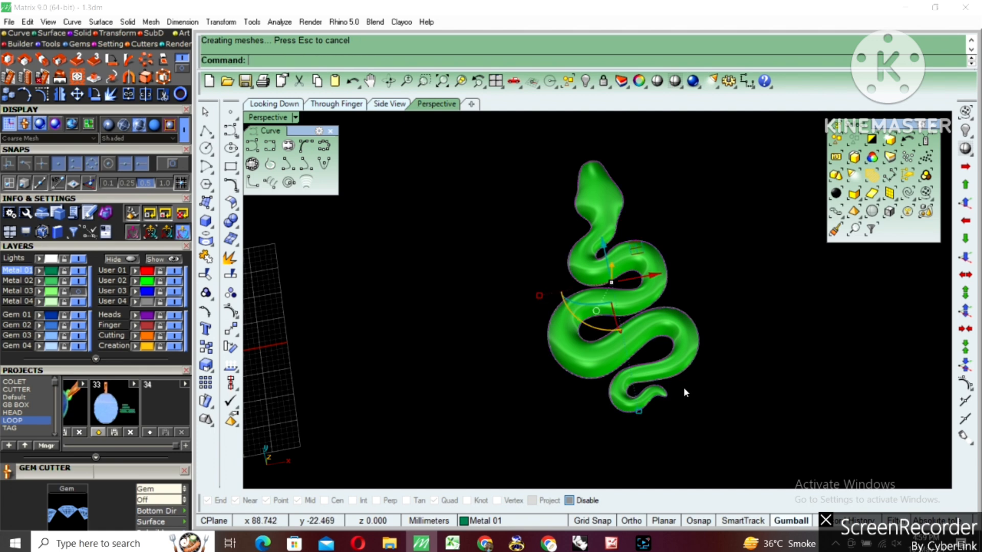
key("Delete")
right_click_drag(683, 388, 659, 260)
left_click_drag(754, 218, 468, 404)
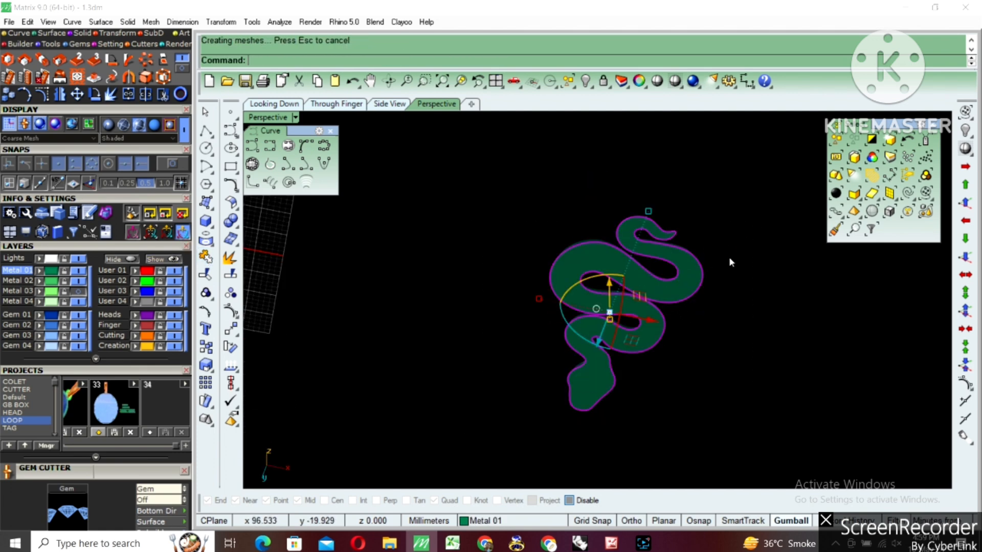
left_click(682, 269)
Bring back only the snake's hidden scales, leaving the flat strip and reference picture hidden.
right_click_drag(683, 269, 675, 366)
key("Return")
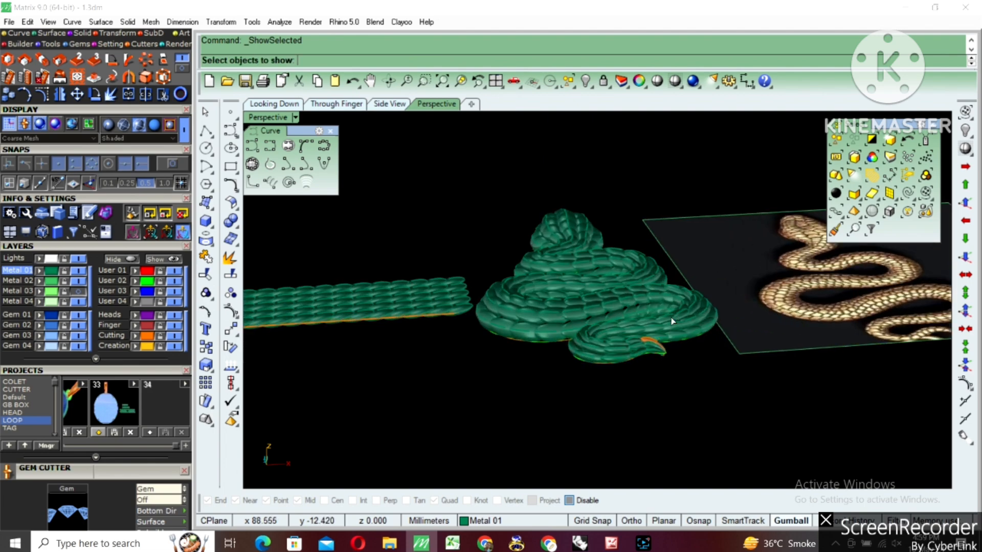
right_click_drag(601, 367, 566, 364)
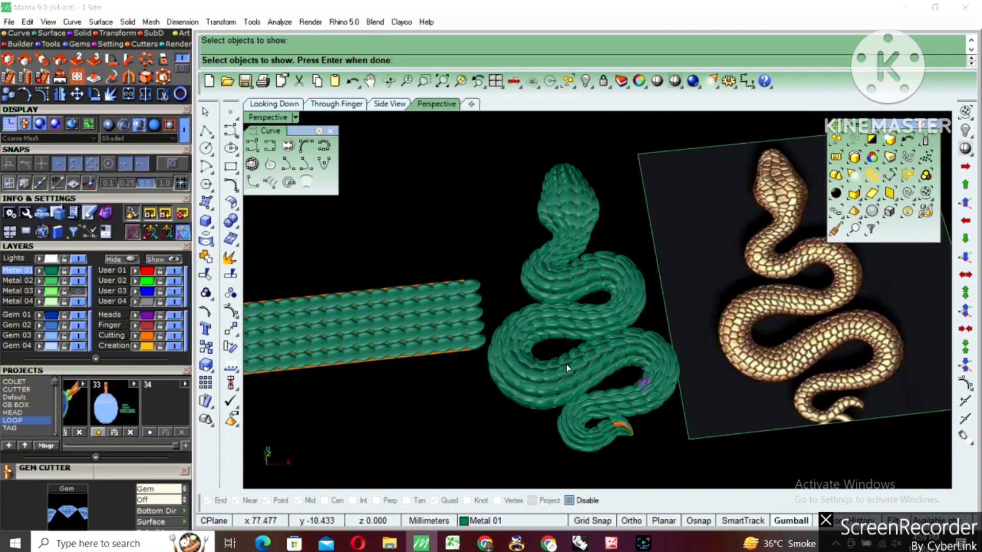
left_click_drag(683, 334, 681, 370)
key("Return")
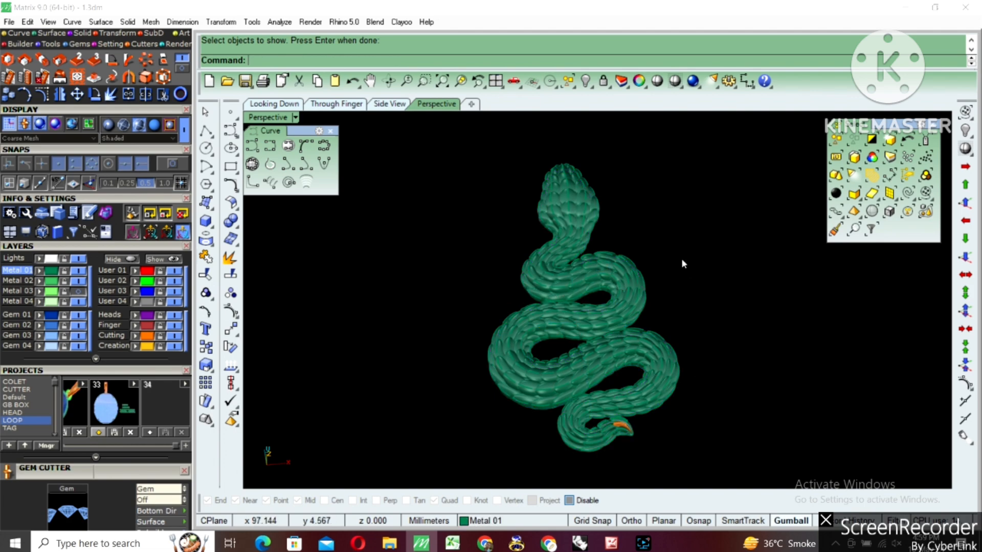
Preview the scale-covered snake from above with the Shade command.
right_click_drag(681, 260, 637, 116)
left_click(658, 82)
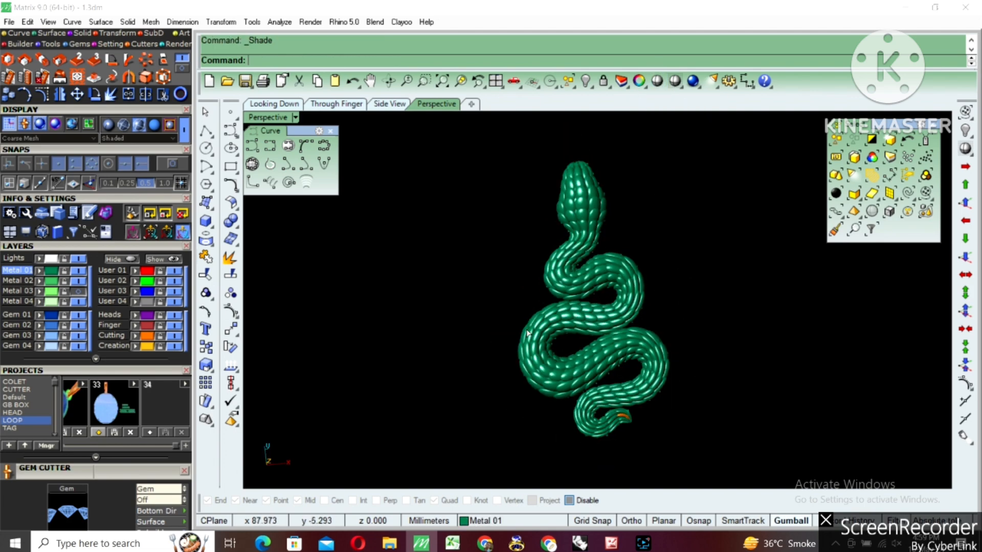
key("Escape")
Bring back the hidden straight strip of scale ellipsoids beside the snake with Show Selected.
key("ctrl+shift+h")
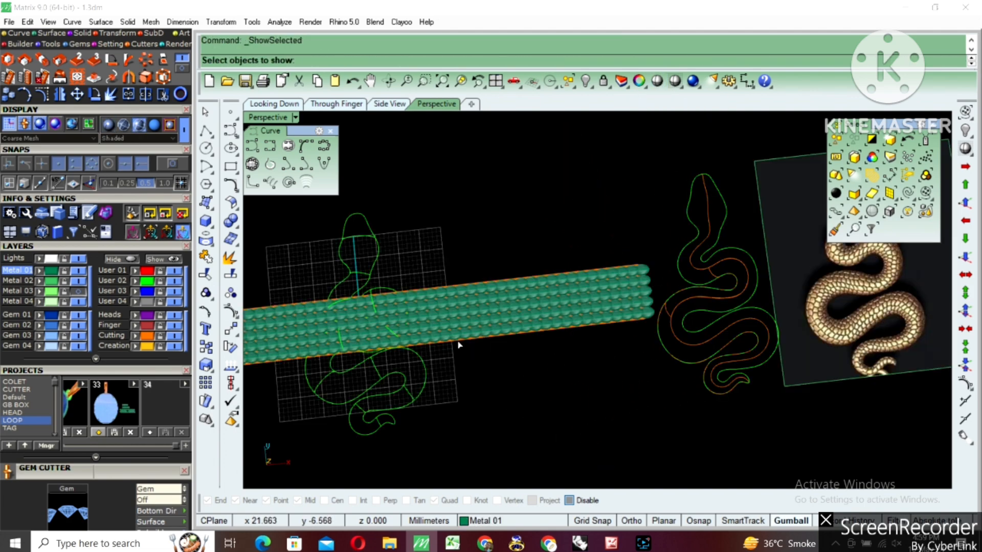
right_click_drag(629, 303, 721, 282, "shift")
scroll(742, 287, "up", 2)
scroll(743, 287, "up", 1)
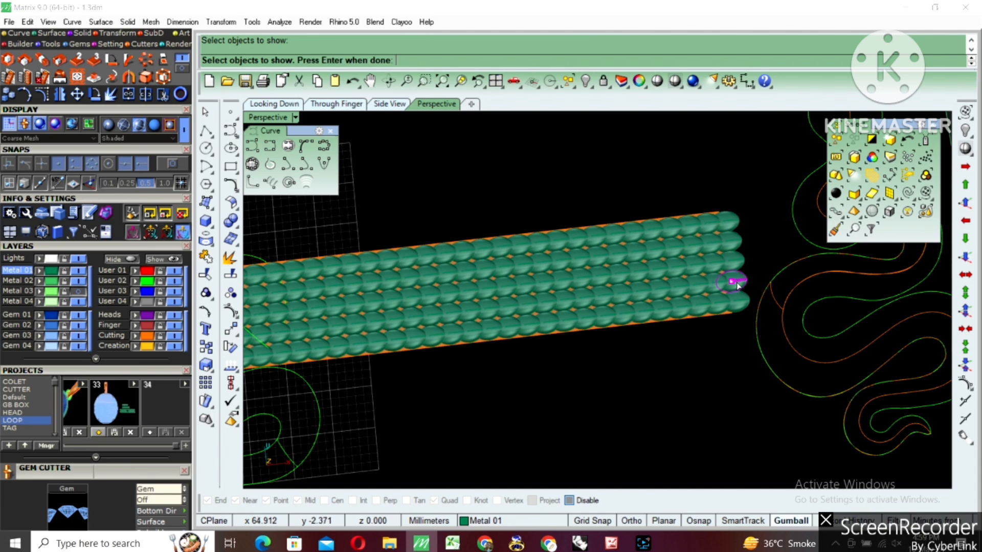
scroll(737, 285, "down", 3)
left_click_drag(565, 280, 569, 317)
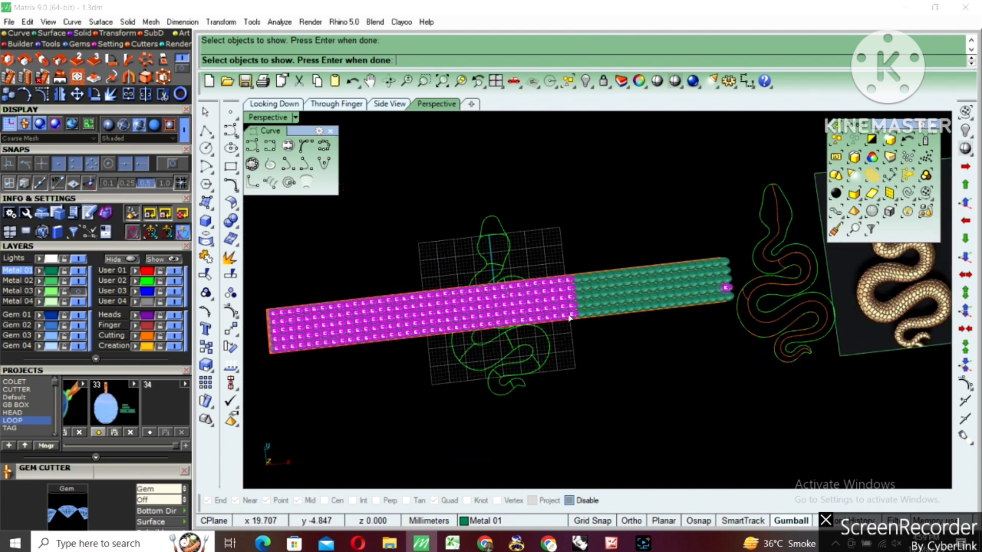
left_click_drag(746, 347, 745, 347)
key("Return")
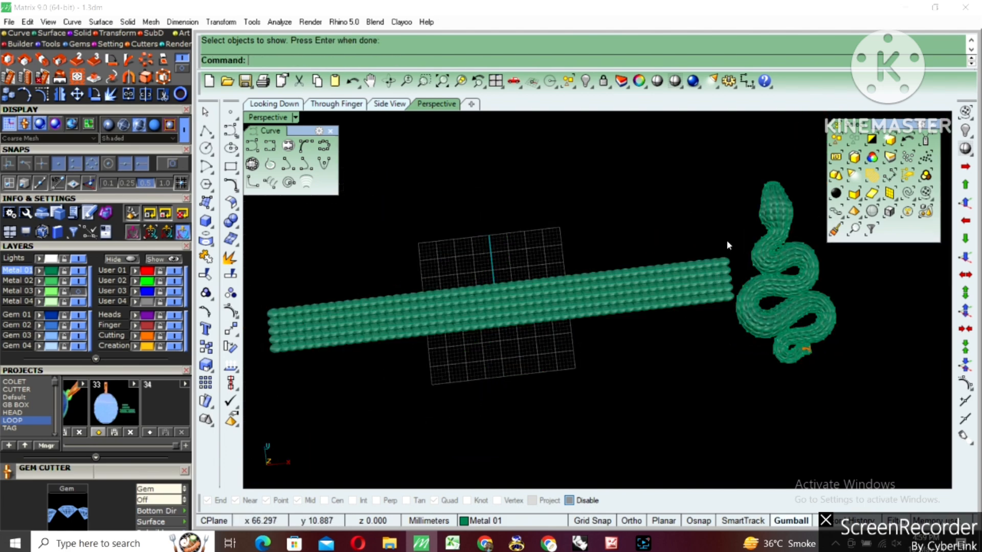
Preview the snake with the Shade command, examine its scales from several angles, and return to the Looking Down view.
scroll(804, 308, "up", 2)
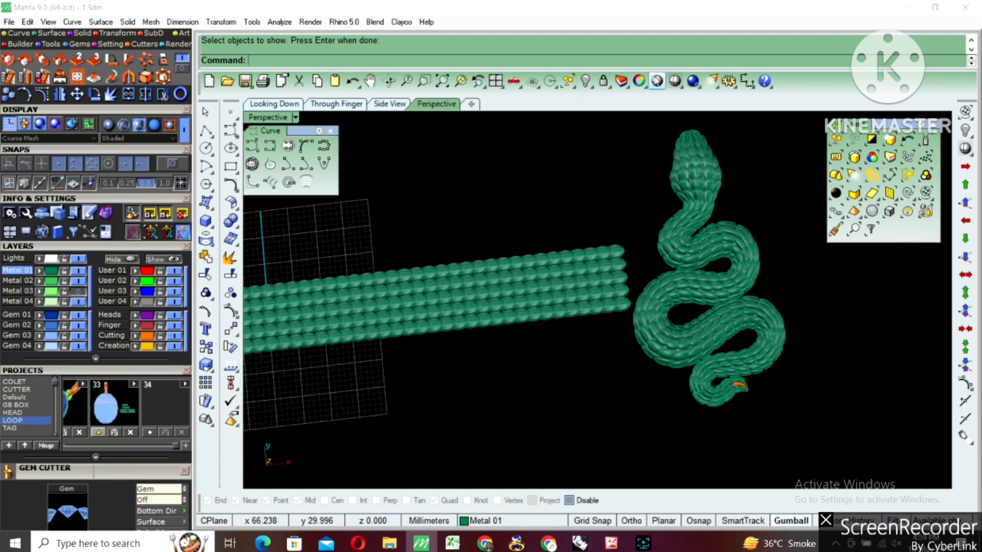
left_click(657, 81)
mouse_move(676, 272)
right_mouse_down()
mouse_move(709, 262)
mouse_move(649, 303)
mouse_move(687, 309)
right_mouse_up()
mouse_move(536, 335)
right_mouse_down()
mouse_move(581, 366)
mouse_move(587, 330)
mouse_move(636, 326)
mouse_move(708, 340)
right_mouse_up()
scroll(581, 365, "up", 2)
right_click_drag(609, 347, 748, 392)
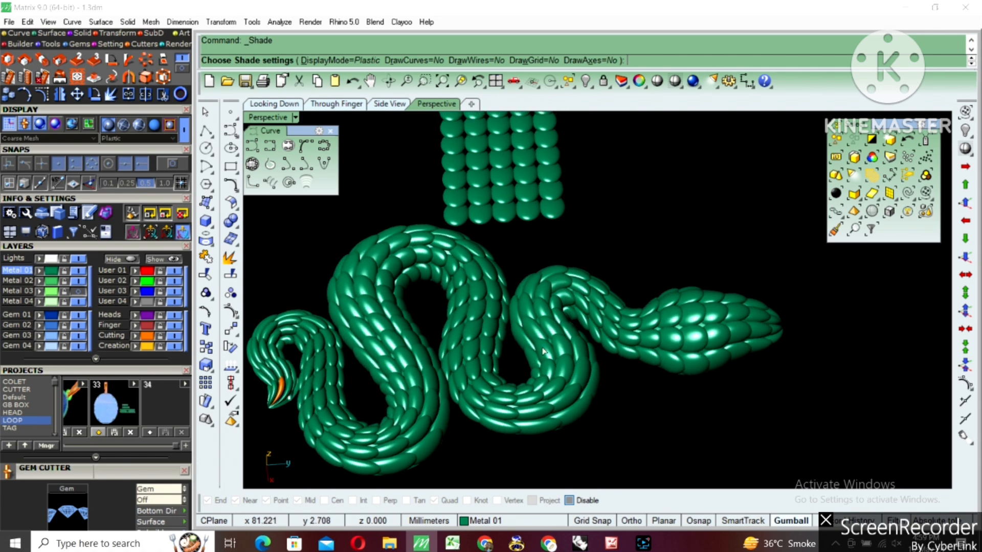
scroll(604, 343, "down", 4)
mouse_move(544, 351)
right_mouse_down()
mouse_move(635, 342)
mouse_move(687, 354)
right_mouse_up()
scroll(687, 354, "down", 4)
left_click(260, 106)
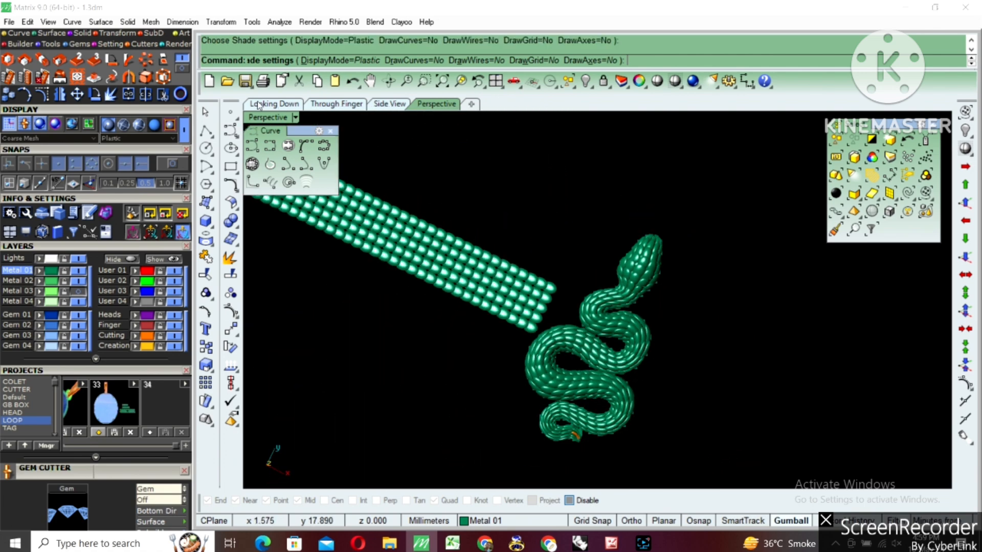
double_click(250, 115)
double_click(250, 116)
scroll(554, 261, "down", 5)
right_click_drag(656, 274, 570, 398)
scroll(545, 220, "down", 2)
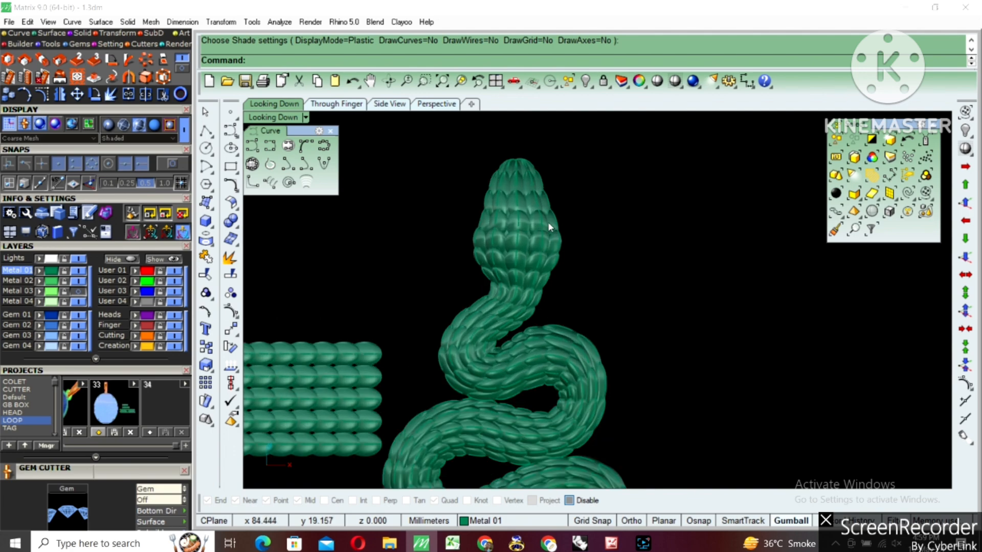
left_click_drag(641, 456, 732, 484)
left_click_drag(393, 350, 393, 353, "ctrl")
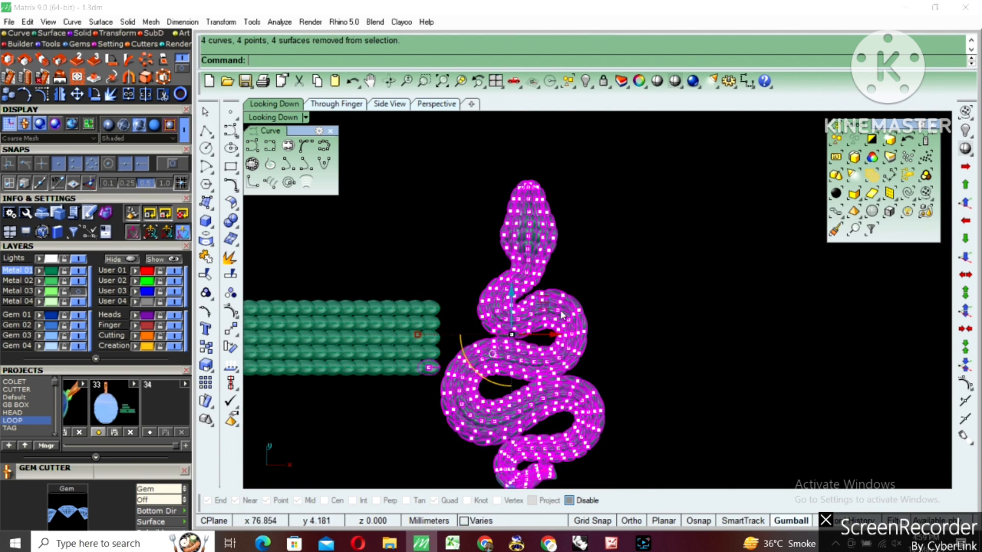
key("Escape")
Delete the straight strip of scale ellipsoids, keeping only the finished snake.
scroll(404, 358, "down", 2)
right_click_drag(404, 358, 494, 366)
scroll(494, 367, "down", 2)
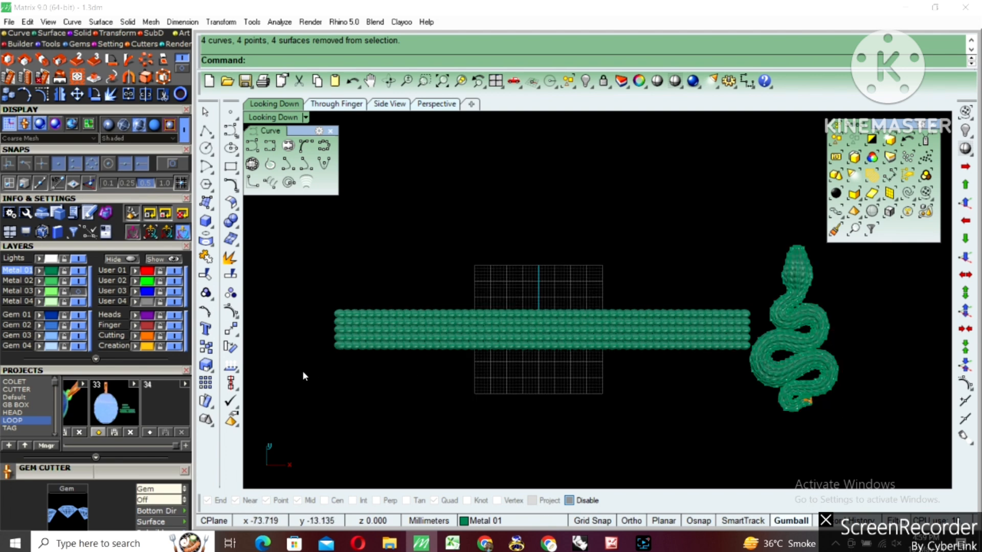
left_click_drag(302, 370, 749, 264)
key("Delete")
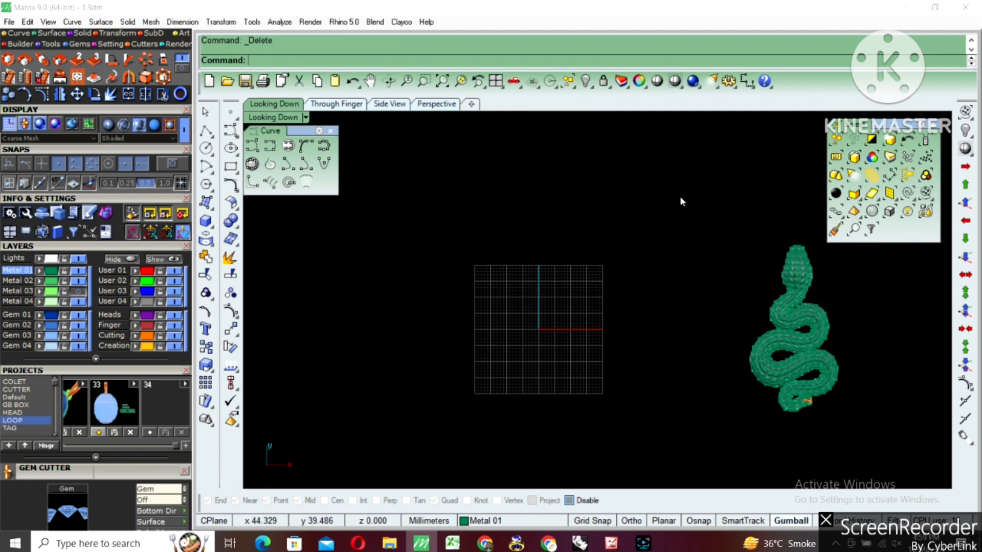
Move the whole snake 80 mm horizontally in the negative X direction onto the construction grid.
left_click_drag(682, 201, 891, 462)
type("m")
key("Return")
left_click(873, 333)
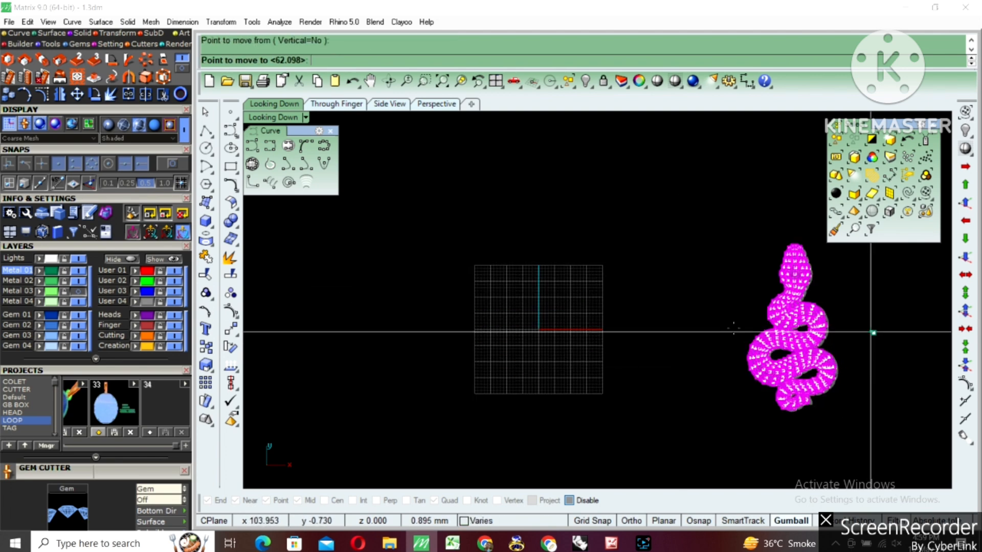
type("80")
key("Return")
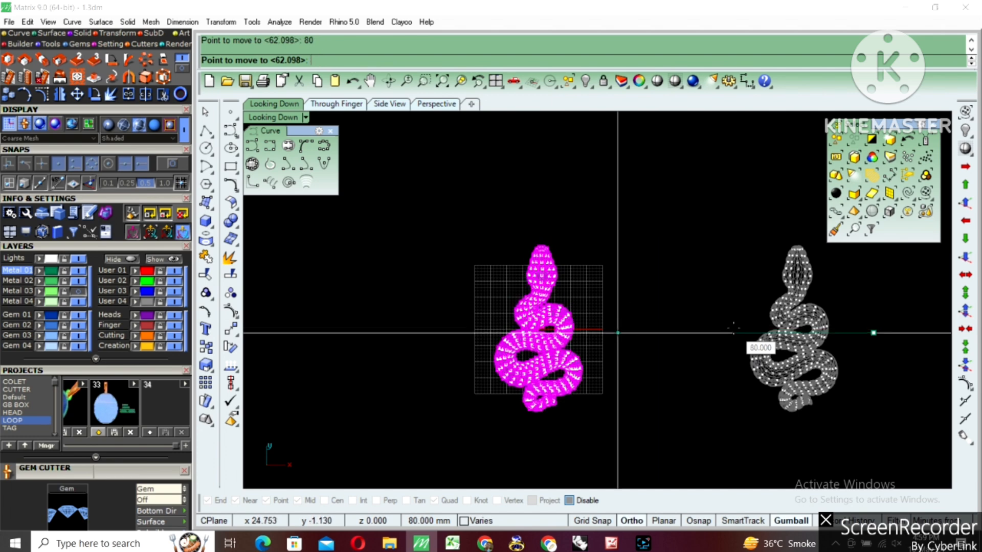
left_click(527, 286)
key("Escape")
scroll(433, 219, "up", 2)
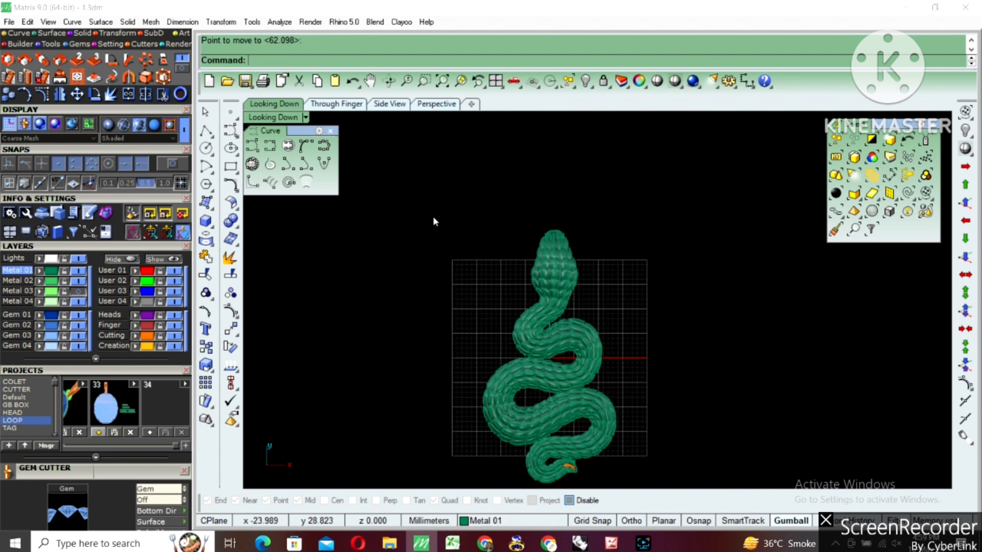
Group all the parts of the snake so they can be selected as one object.
left_click_drag(433, 219, 683, 484)
key("ctrl+g")
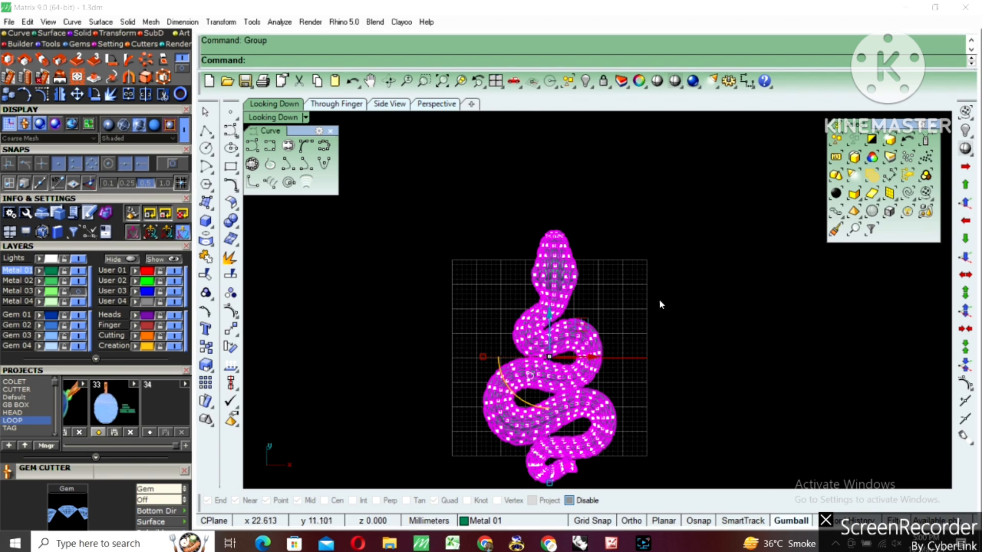
scroll(583, 277, "up", 2)
key("Escape")
left_click(547, 258)
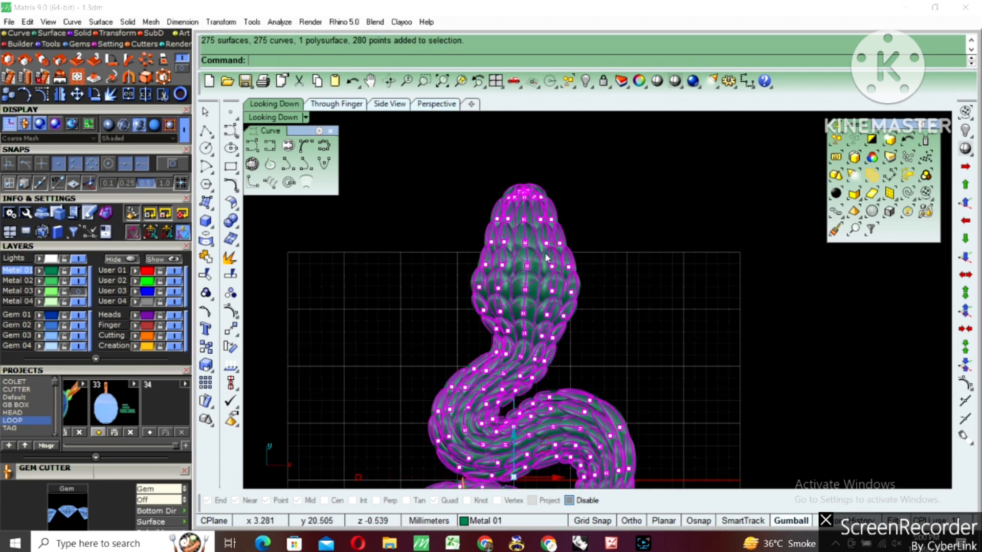
type("lock")
key("Return")
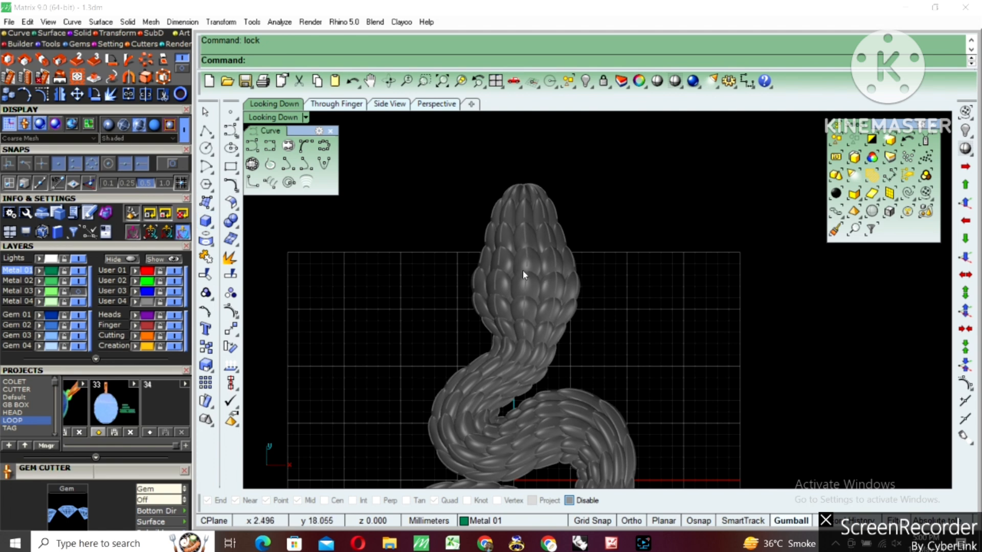
type("LL")
key("Return")
Create a small sphere for the eye on the empty area beside the snake's head.
left_click(213, 228)
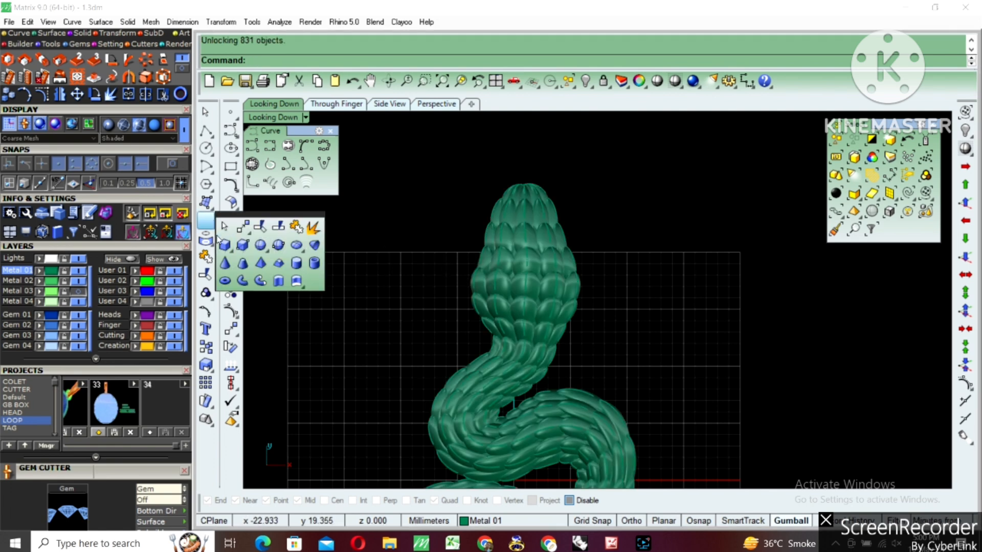
left_click(260, 246)
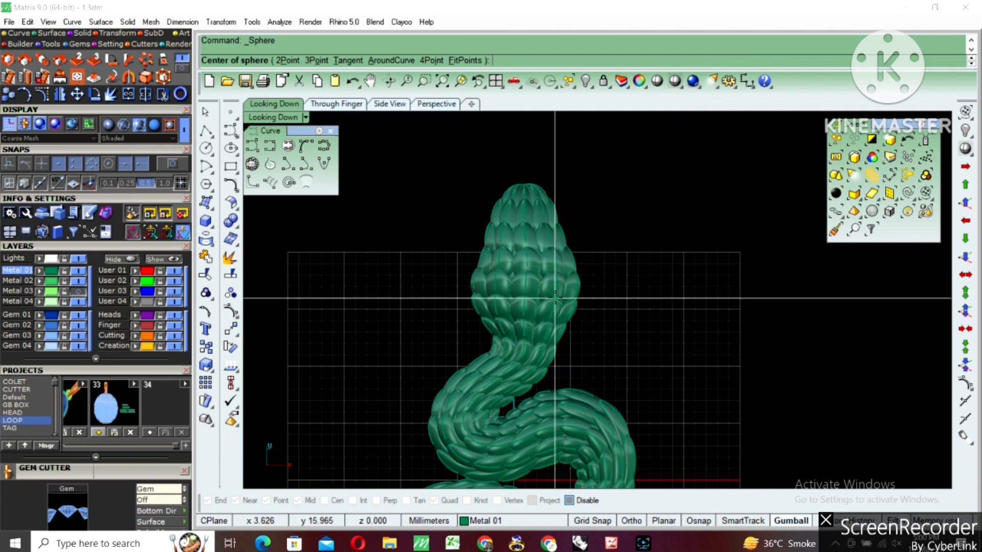
left_click(592, 264)
scroll(588, 263, "up", 4)
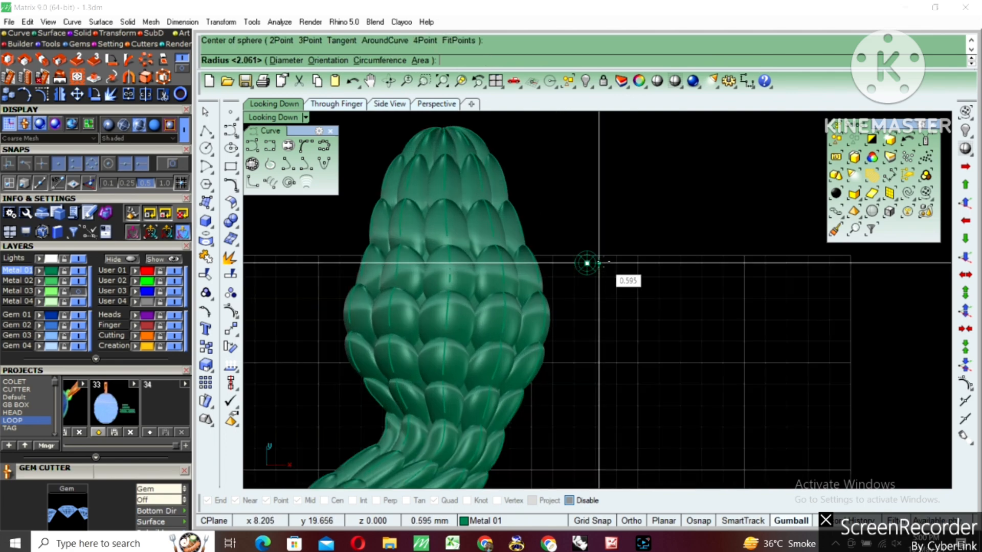
left_click(607, 260)
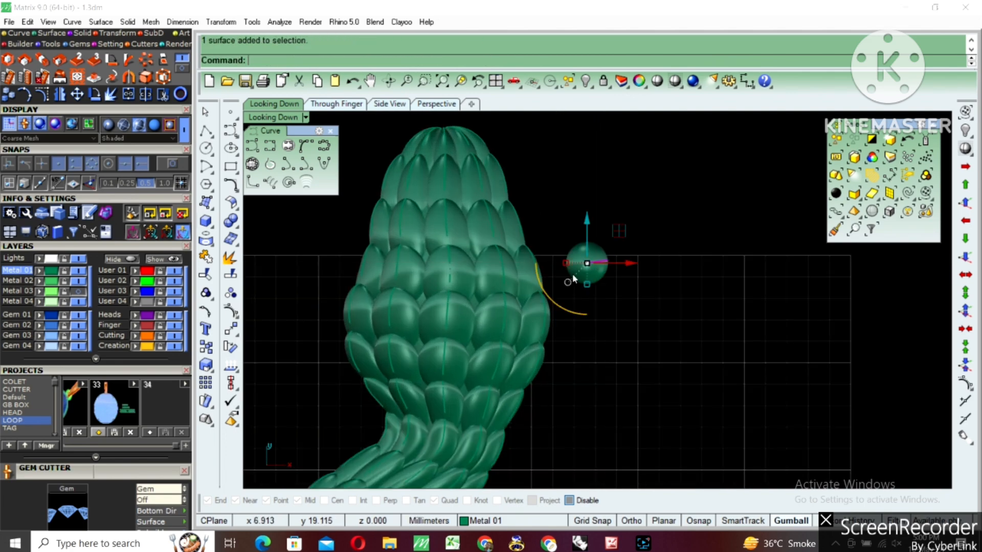
scroll(573, 275, "up", 4)
right_click_drag(572, 275, 607, 273)
type("m")
key("Return")
left_click(656, 260)
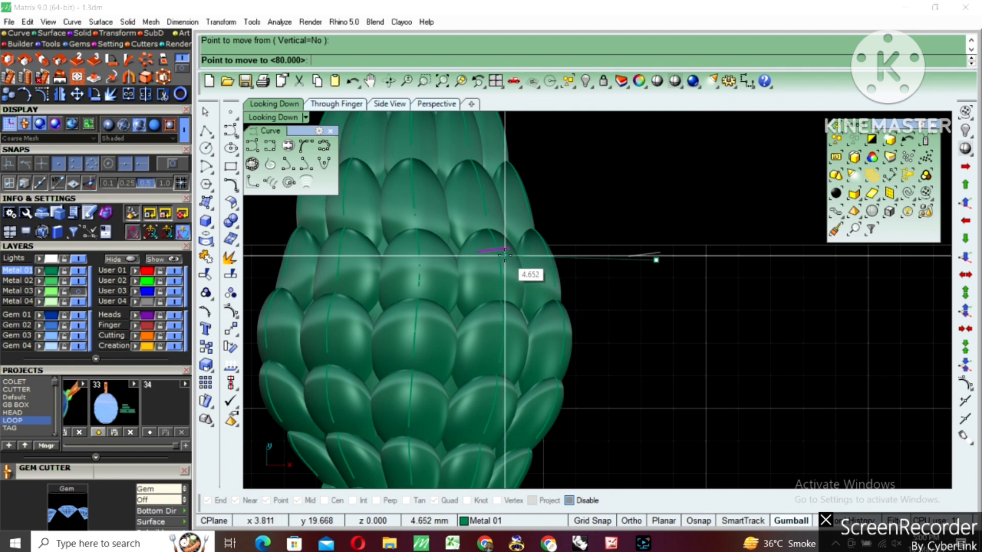
key("Escape")
Orient the eye sphere onto a scale on the head's right side, rigid, with uniform scale 1.0 and no rotation.
type("os")
key("Return")
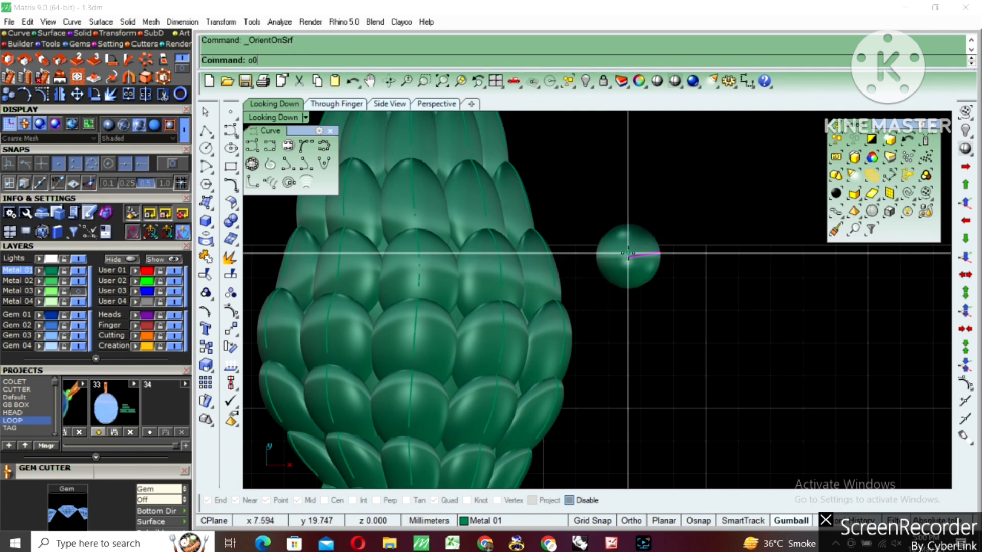
left_click(629, 256)
left_click(628, 257)
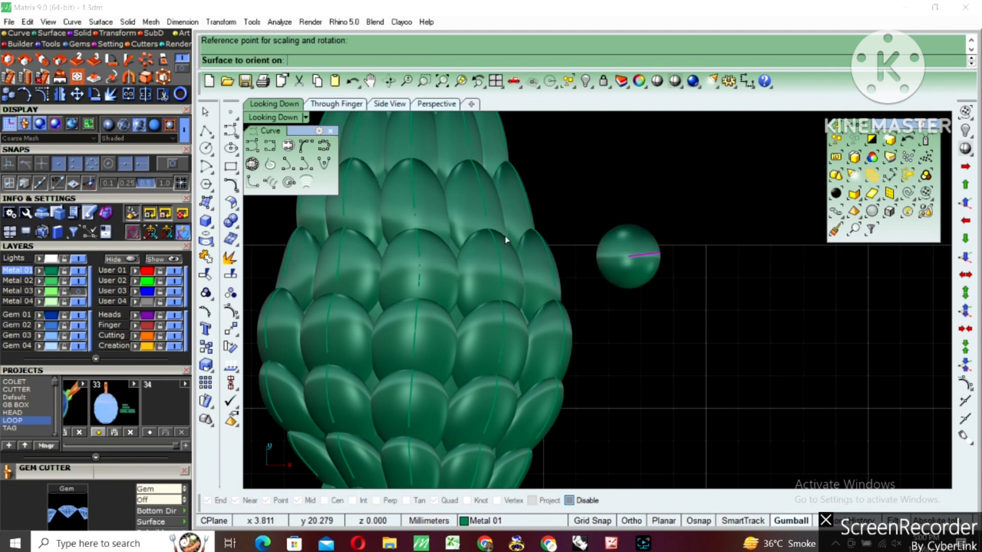
left_click(490, 273)
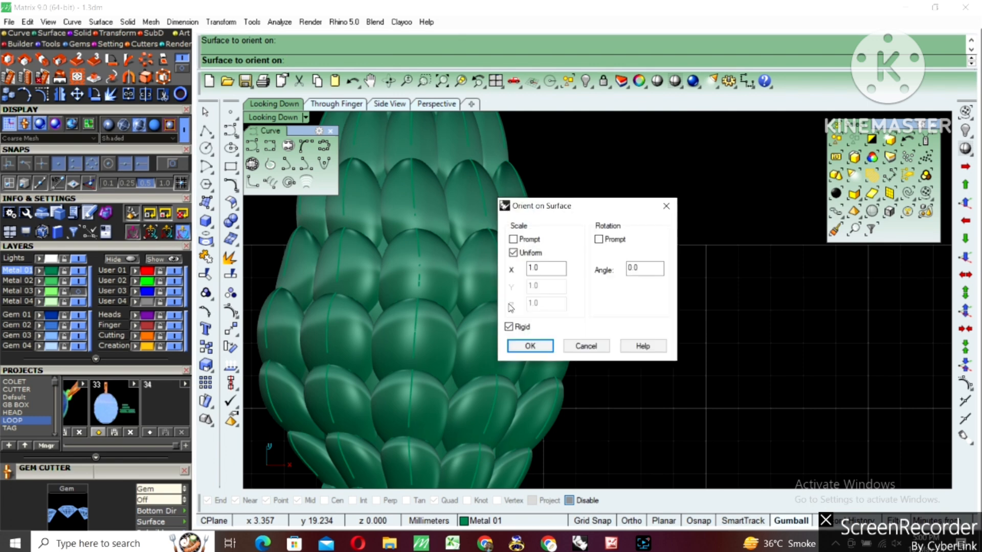
left_click(530, 347)
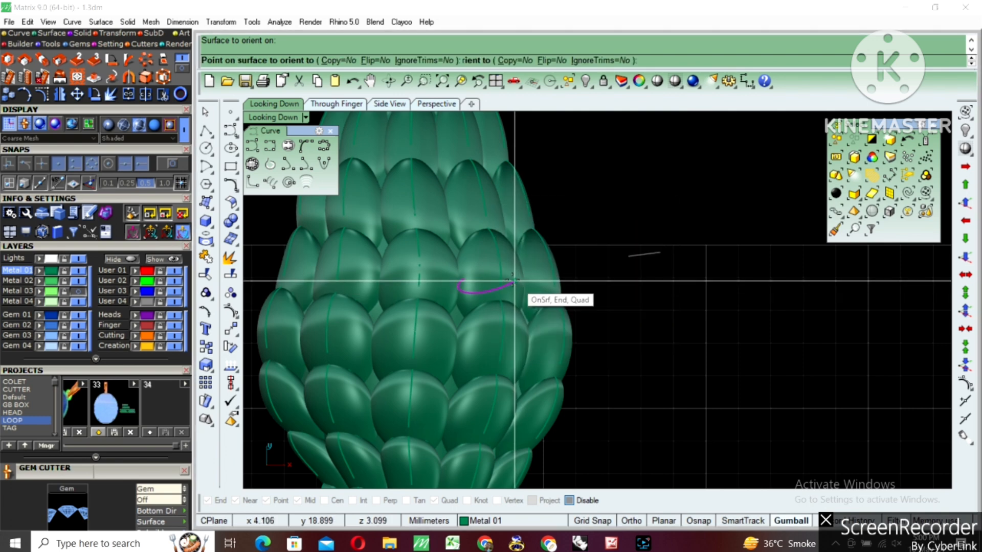
left_click(505, 276)
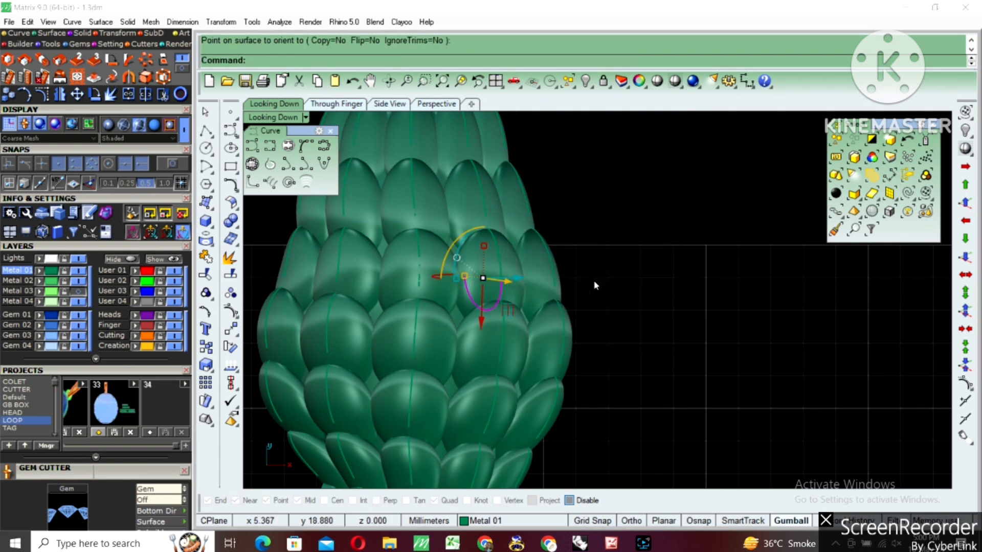
Raise the eye sphere vertically out of the head scale in 0.1 mm increments.
left_click(965, 203)
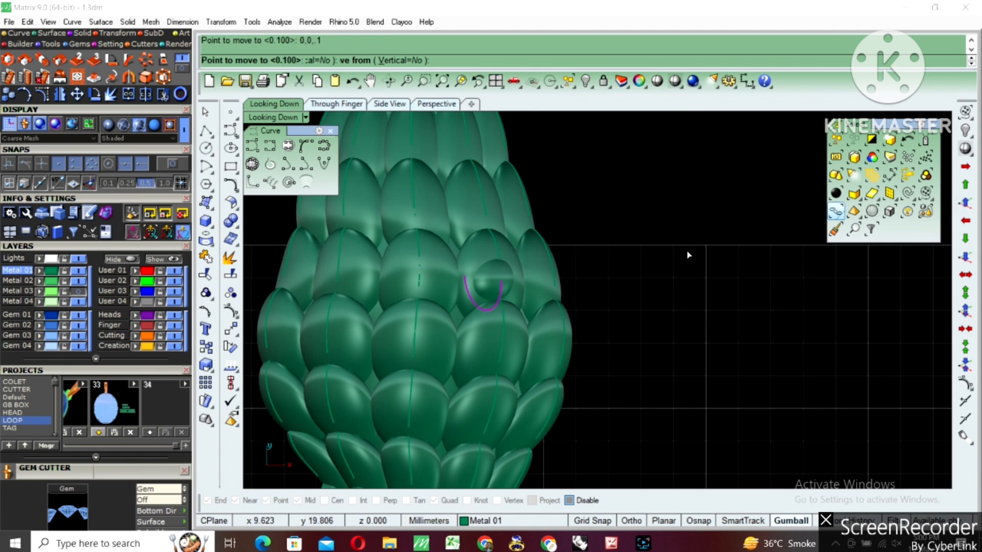
key("space")
key("space")
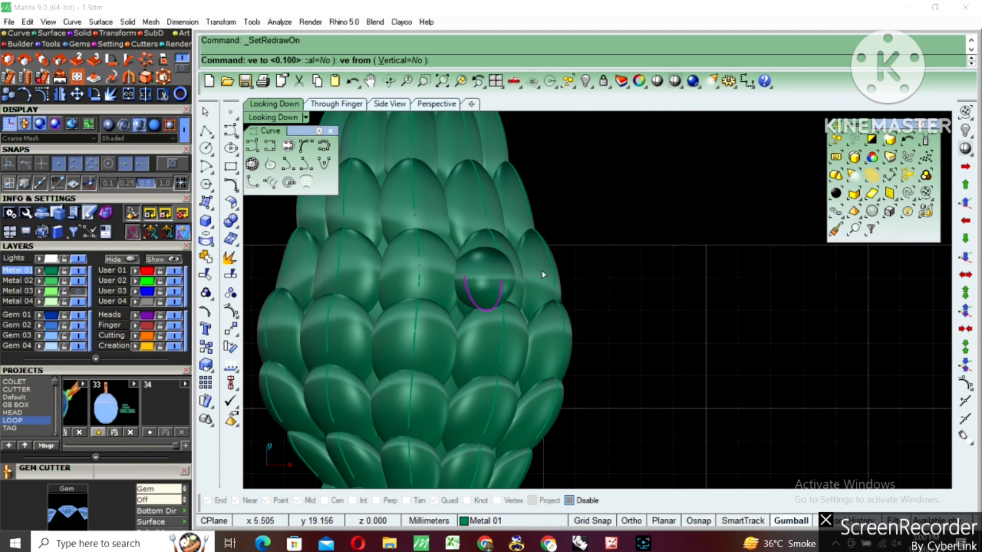
Move the eye sphere about 0.6 mm sideways towards the outer edge of the snake's head.
scroll(502, 272, "up", 4)
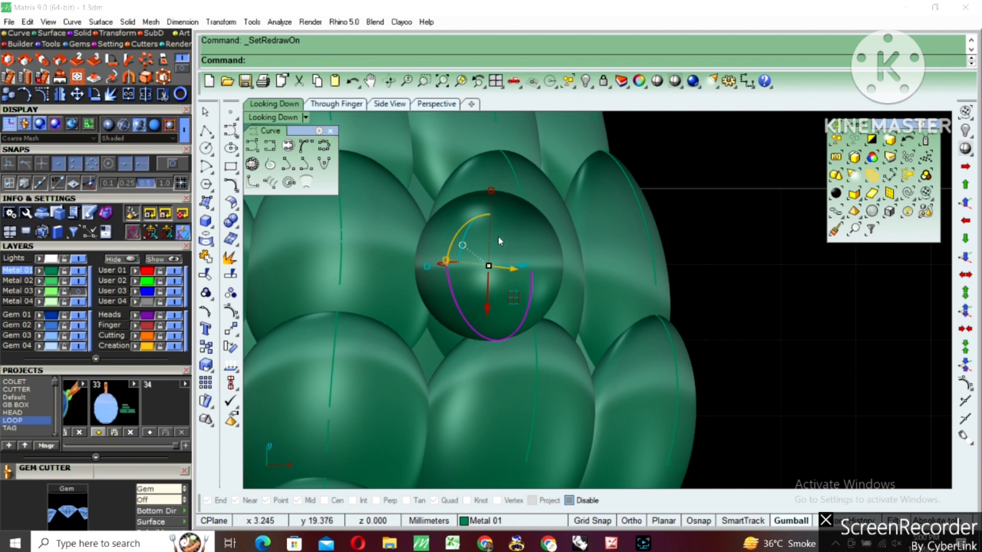
type("m")
key("Return")
left_click(605, 294)
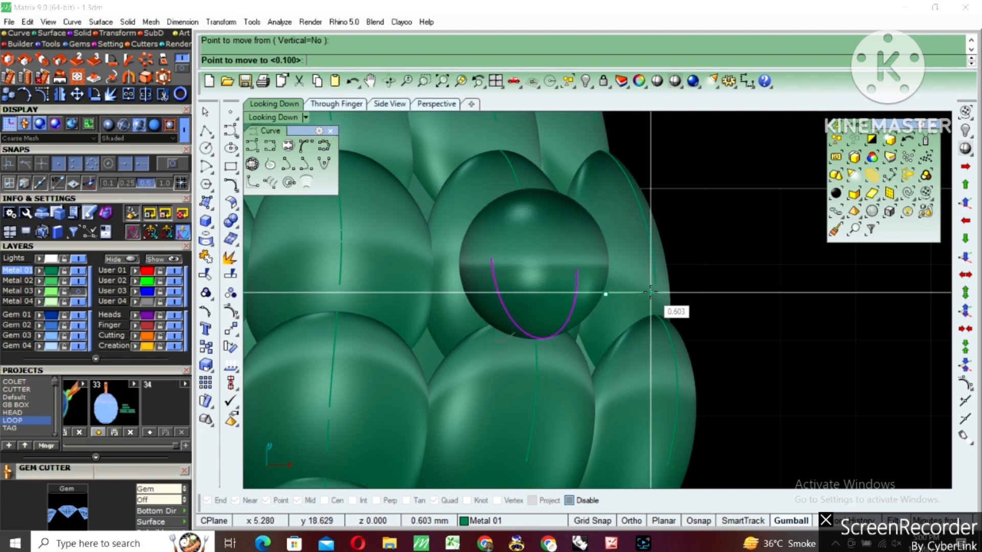
left_click(654, 293)
Check the eye placement against the hidden reference picture of the snake's head and return to the model.
scroll(623, 291, "down", 10)
right_click_drag(744, 335, 636, 337)
scroll(637, 336, "down", 5)
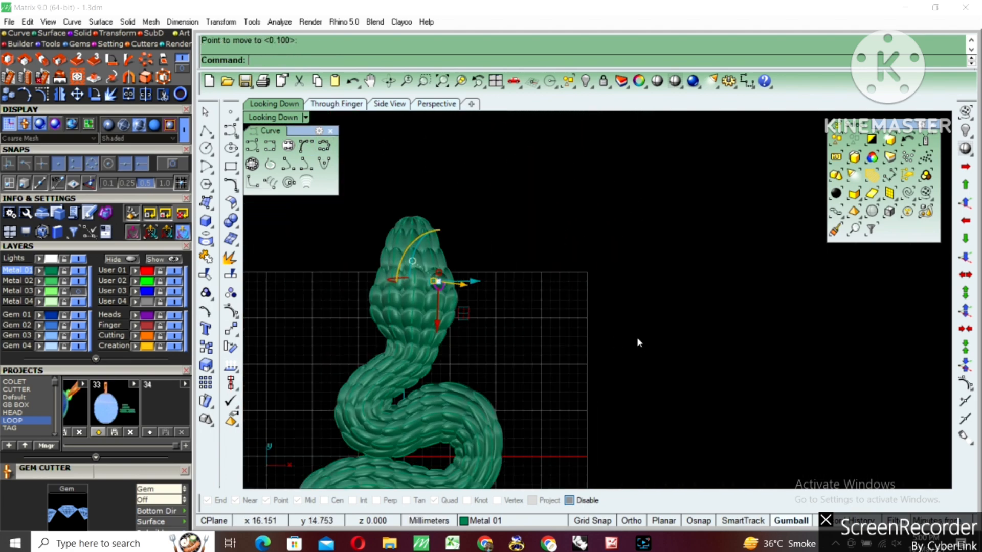
type("ss")
key("Return")
key("Return")
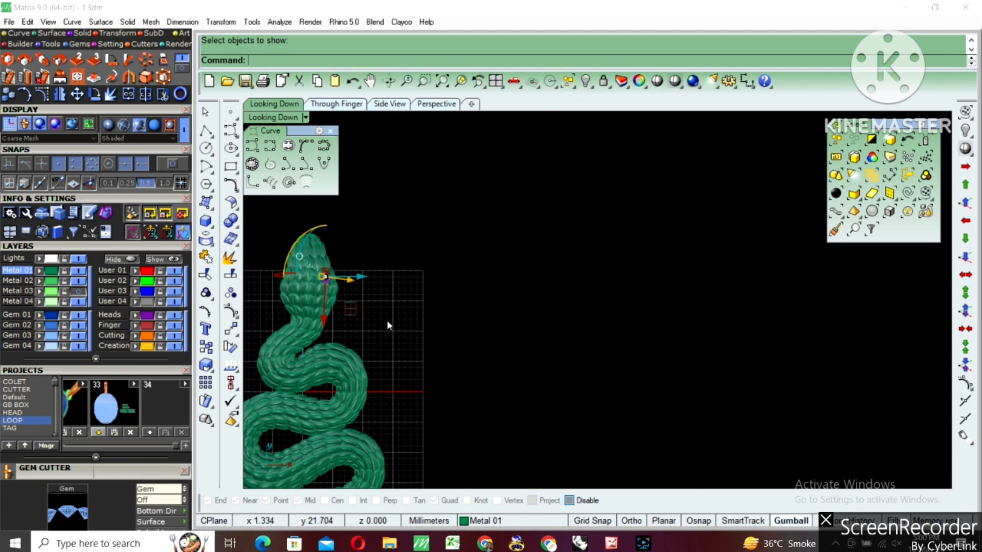
scroll(387, 322, "down", 4)
key("Return")
key("Return")
key("Return")
scroll(771, 281, "up", 9)
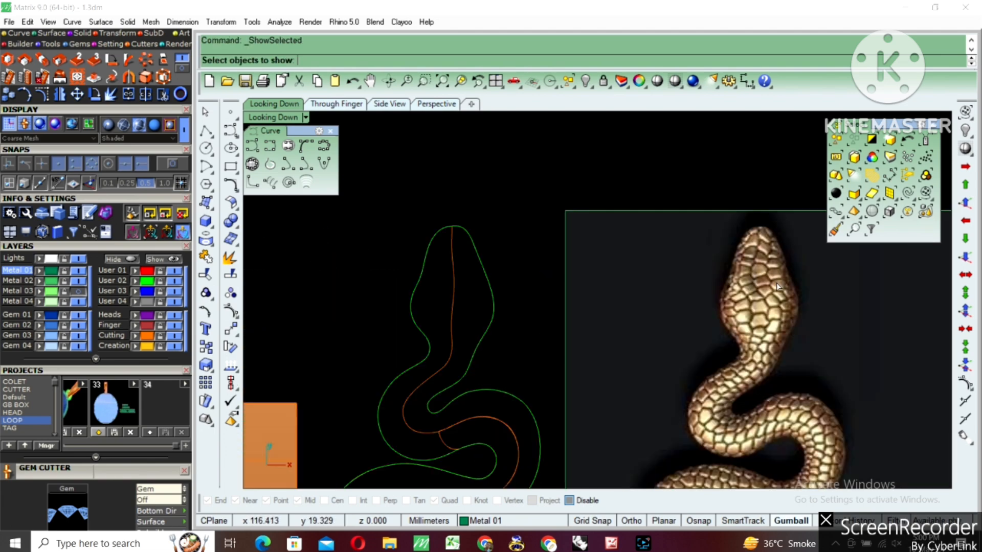
scroll(778, 286, "up", 2)
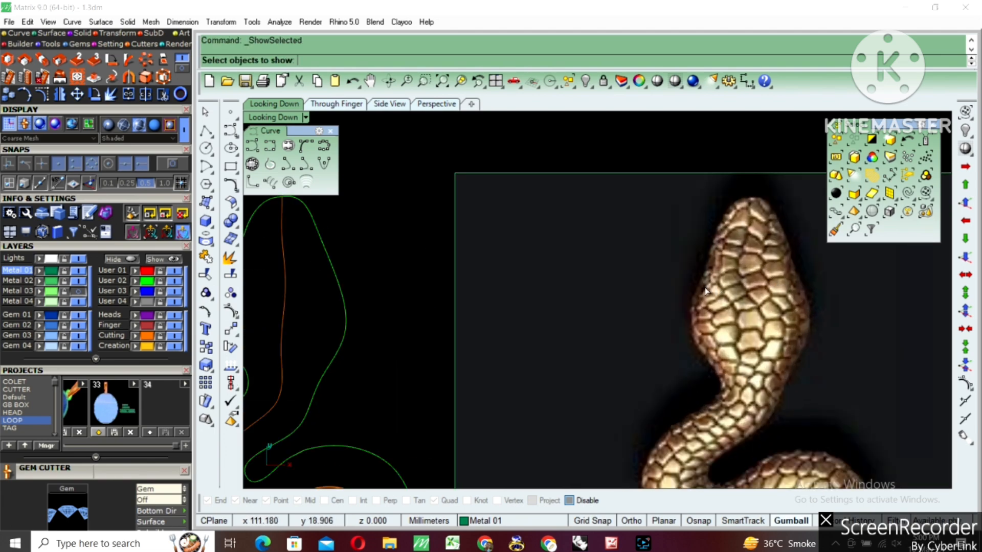
key("Return")
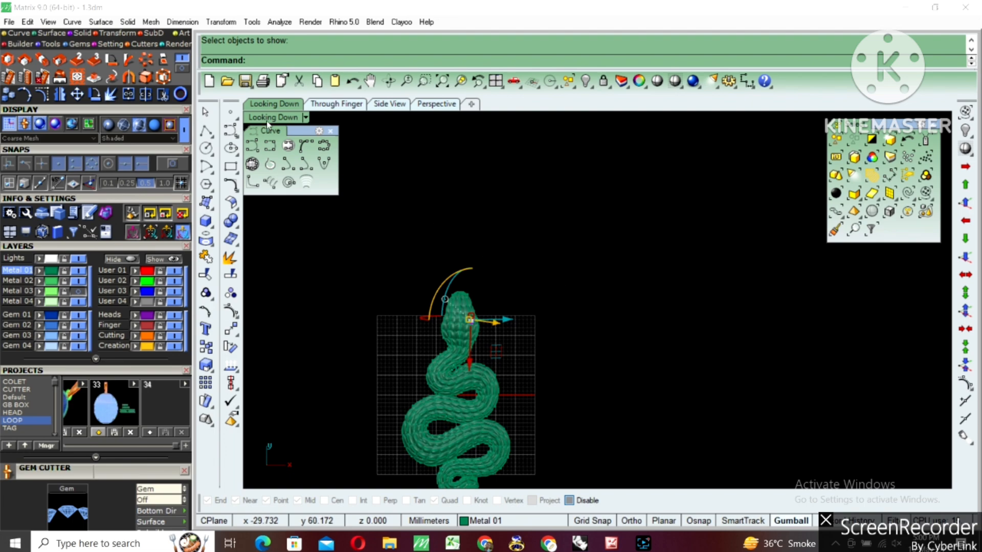
Assign the eye sphere to the User 02 layer in the Perspective view.
double_click(272, 117)
double_click(617, 118)
right_click_drag(529, 206, 549, 286, "shift")
right_click_drag(550, 286, 683, 381, "shift")
right_click_drag(683, 381, 398, 248)
scroll(587, 277, "up", 4)
scroll(673, 281, "up", 4)
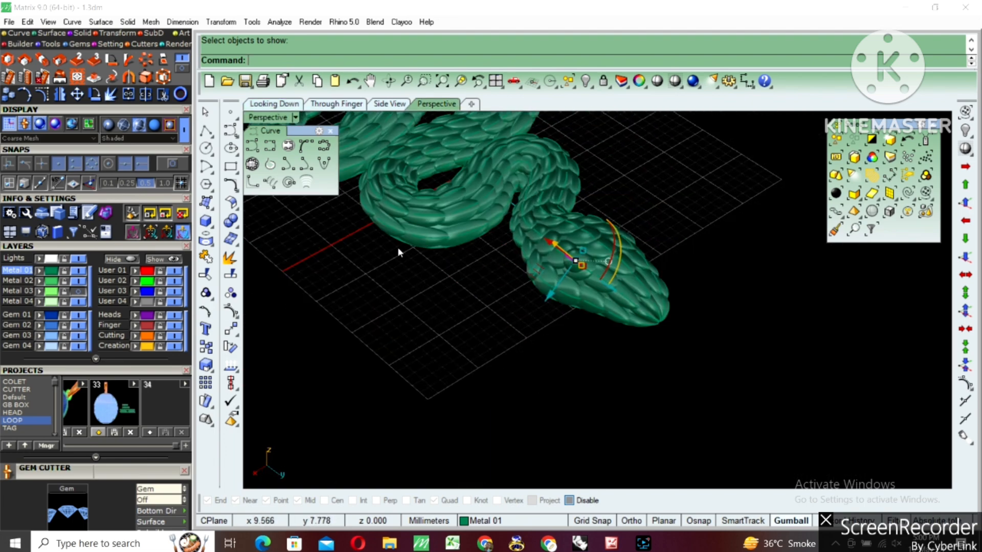
left_click(137, 281)
scroll(610, 247, "up", 5)
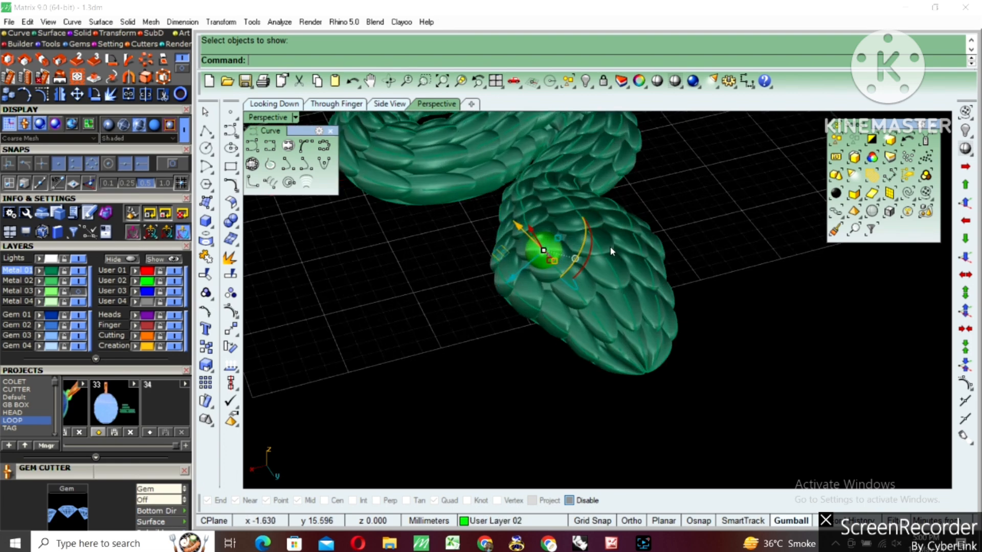
Nudge the eye sphere outwards and sink it partly into the scales on the side of the snake's head.
left_click_drag(504, 265, 482, 288)
right_click_drag(482, 288, 478, 222)
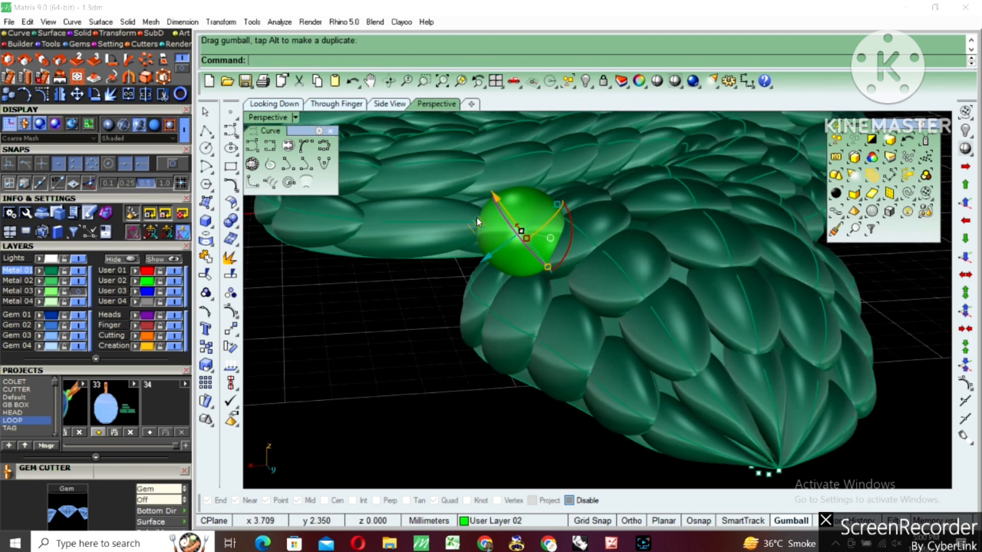
left_click_drag(493, 197, 516, 226)
right_click_drag(516, 226, 669, 374)
scroll(669, 374, "up", 8)
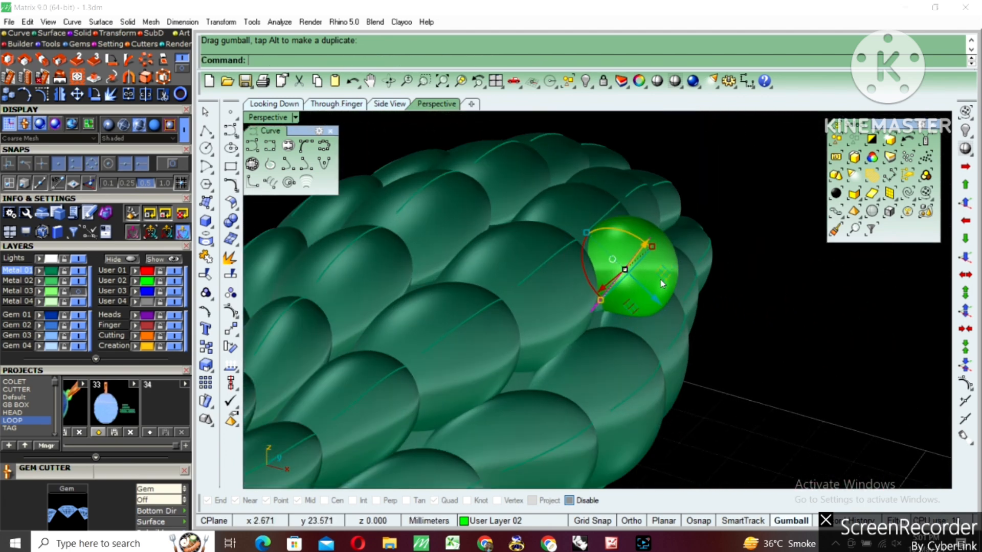
left_click_drag(651, 288, 659, 300)
Try to mirror a copy of the eye sphere across the head, starting the mirror plane at the origin.
right_click_drag(659, 300, 639, 379)
scroll(640, 379, "down", 2)
type("mi")
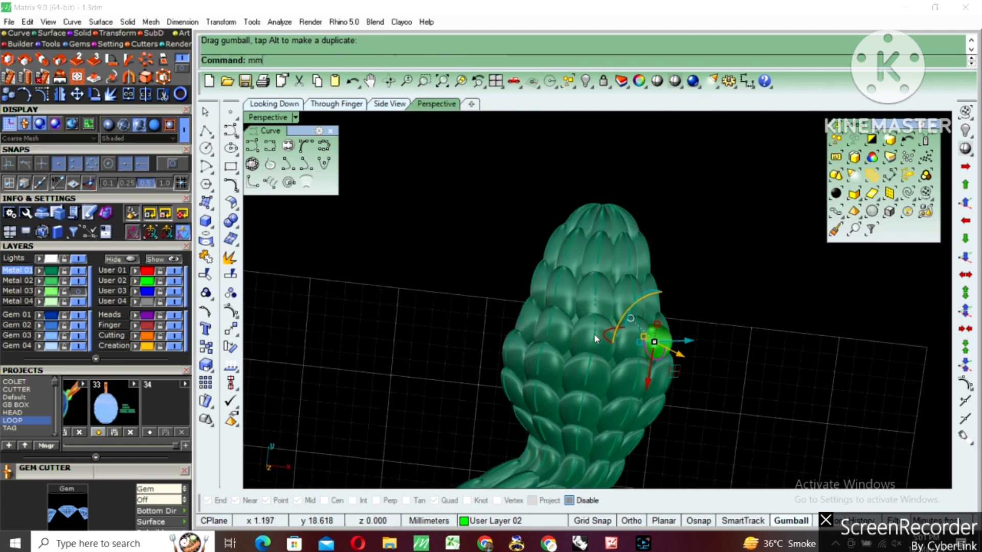
key("Return")
type("0")
key("Return")
left_click(595, 332)
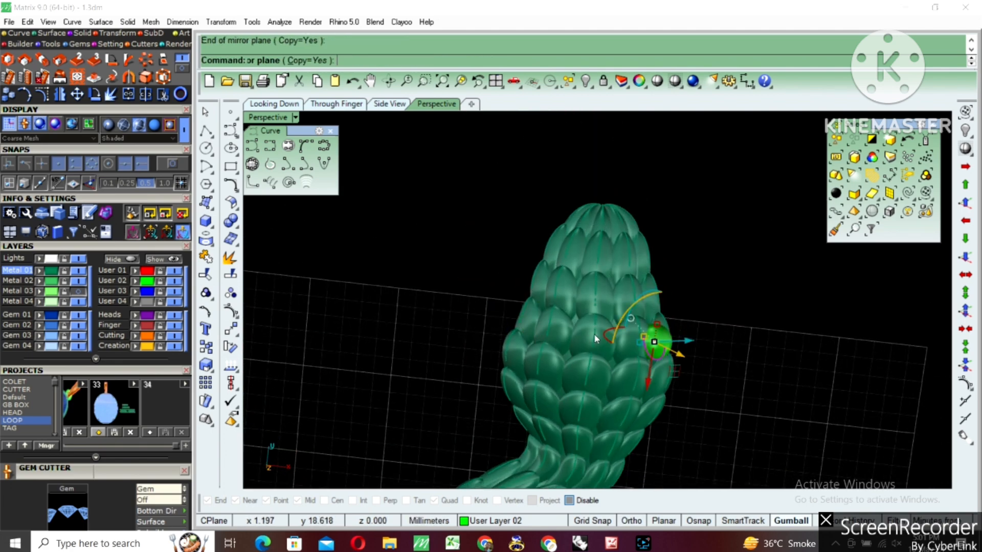
Copy the eye sphere about 6.9 mm straight across to the opposite side of the snake's head.
type("co")
key("Return")
left_click(654, 333)
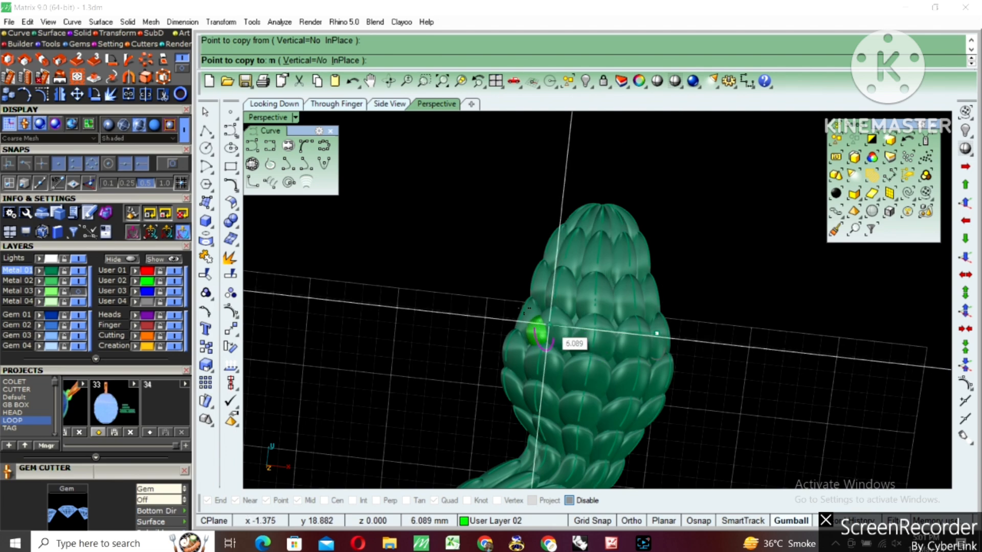
scroll(529, 313, "up", 2)
key("F8")
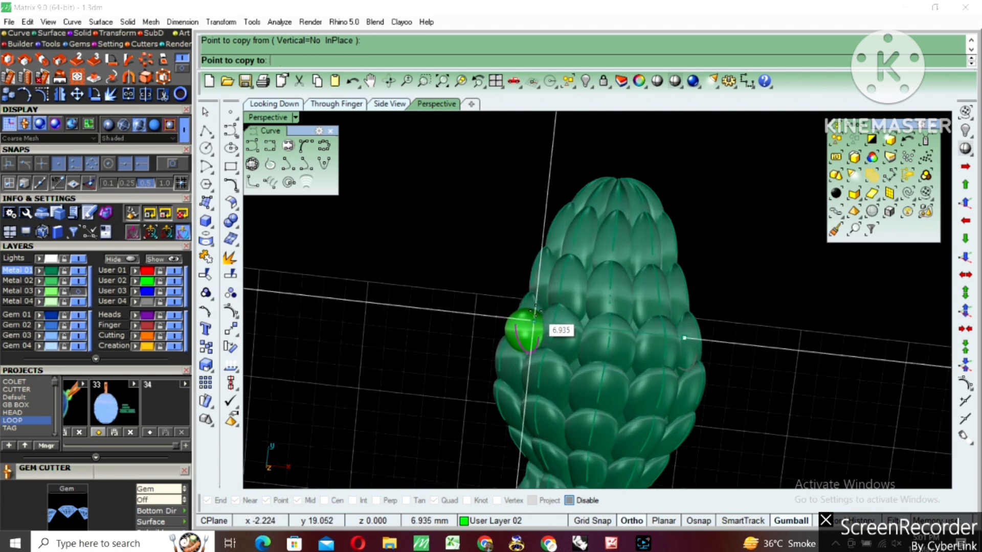
left_click(540, 311, "shift")
right_click(541, 310)
right_click_drag(581, 310, 544, 330)
key("Escape")
Select both eyes and examine their placement on the head against the whole snake.
left_click(538, 315)
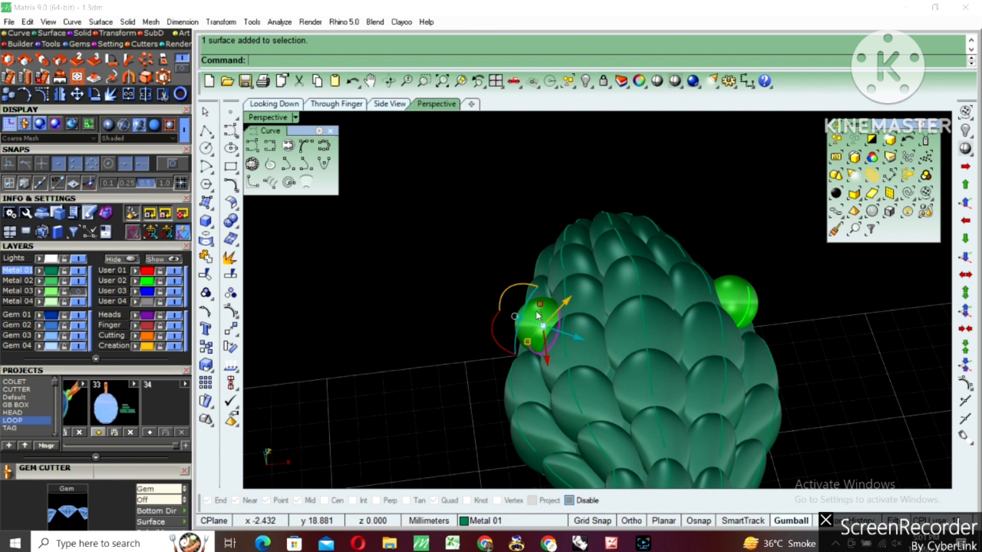
left_click(734, 291, "shift")
scroll(593, 248, "down", 7)
right_click_drag(593, 248, 577, 302)
scroll(569, 284, "down", 8)
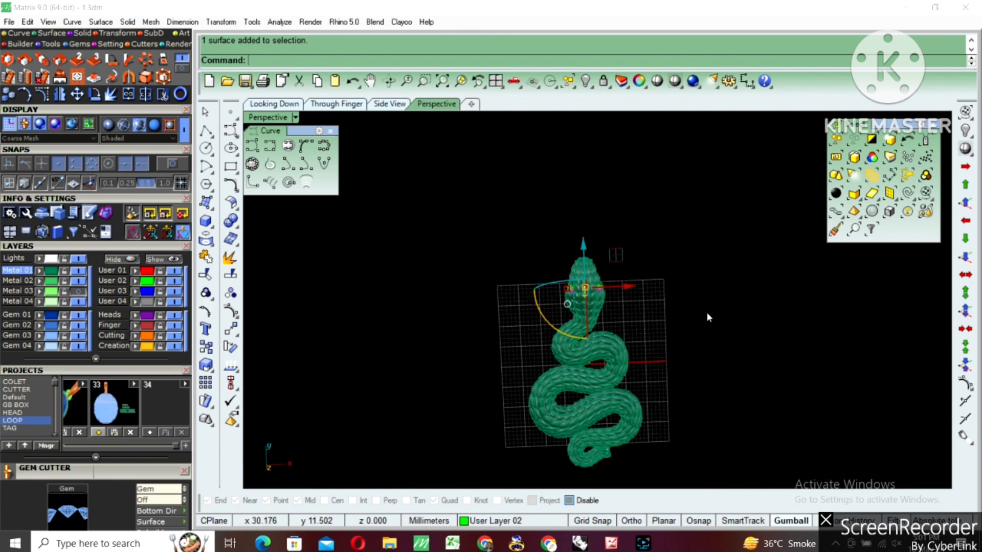
left_click_drag(515, 452, 523, 430)
left_click(613, 292)
scroll(593, 289, "up", 10)
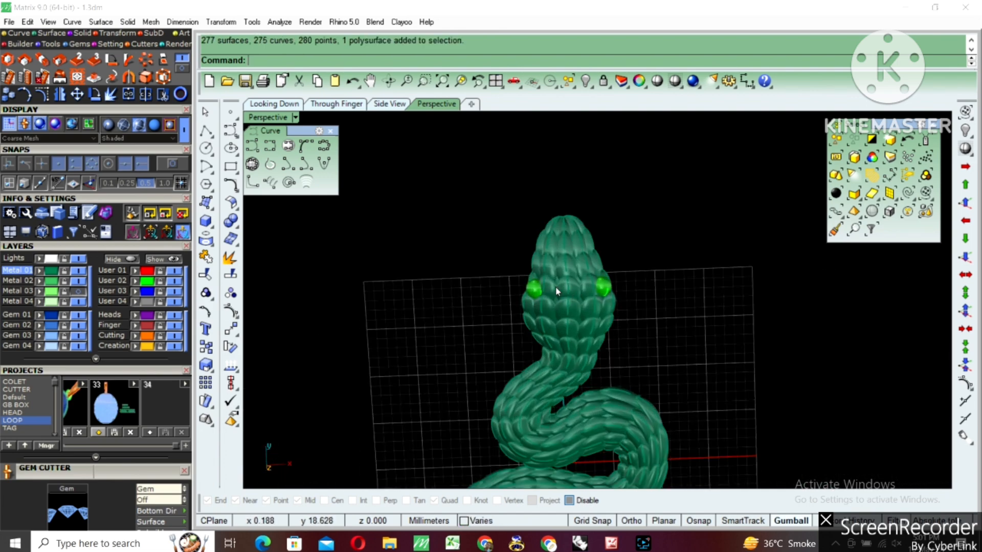
Move both eyes about 1 mm towards the snout and scale the pair slightly closer together.
left_click_drag(475, 253, 659, 311)
scroll(616, 290, "up", 6)
right_click(617, 291)
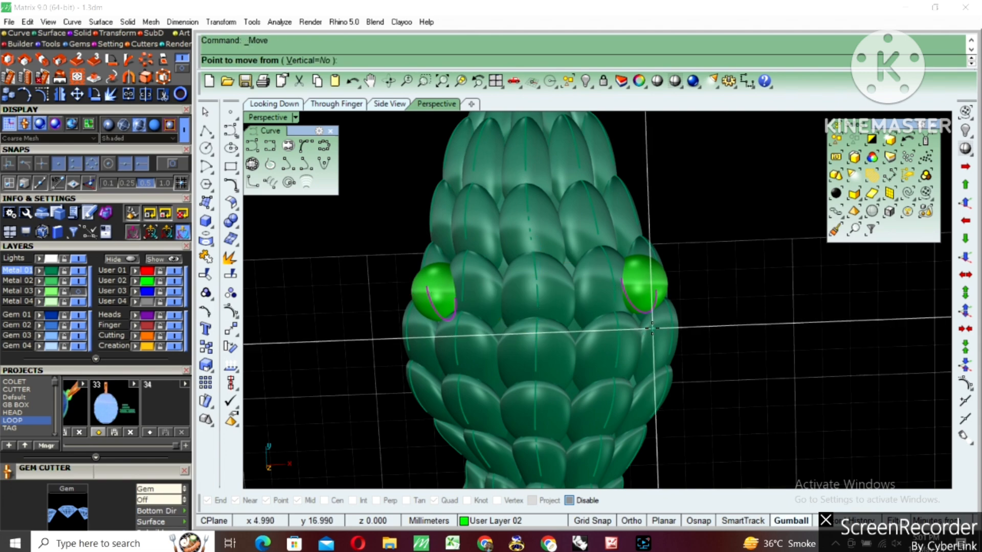
left_click(653, 328)
left_click(653, 299, "shift")
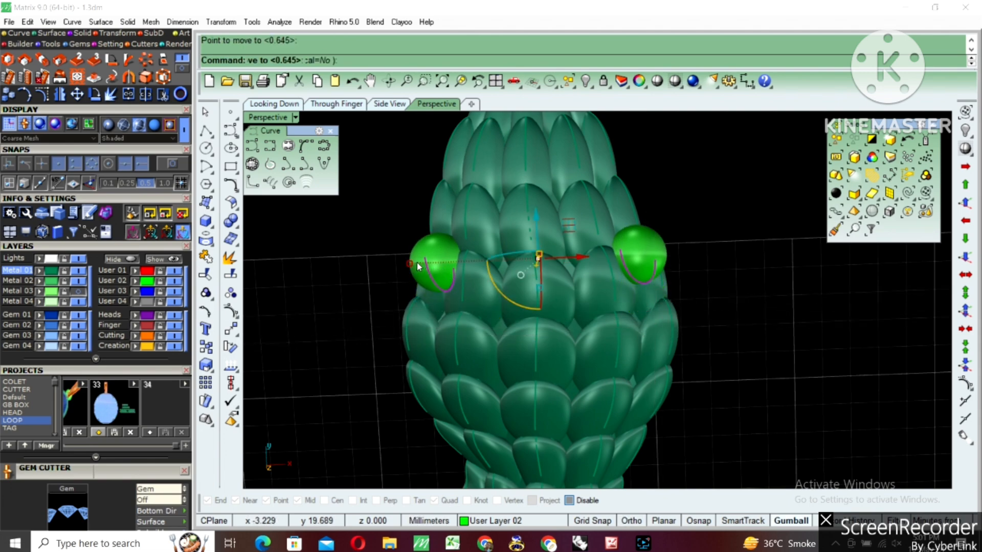
left_click_drag(414, 264, 423, 264)
Select the entire snake together with its eyes and group everything.
scroll(482, 319, "down", 4)
right_click_drag(482, 319, 638, 342)
scroll(485, 292, "down", 4)
left_click(685, 244)
scroll(534, 324, "down", 7)
right_click_drag(535, 324, 402, 352)
key("ctrl+a")
Switch to the Looking Down view and lock the grouped snake.
double_click(267, 119)
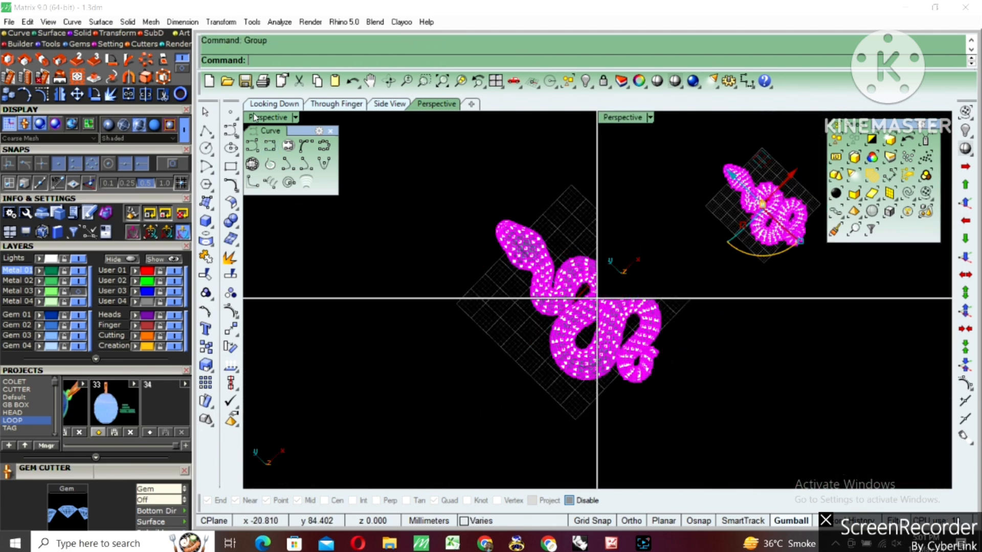
double_click(267, 118)
key("Escape")
left_click(474, 327)
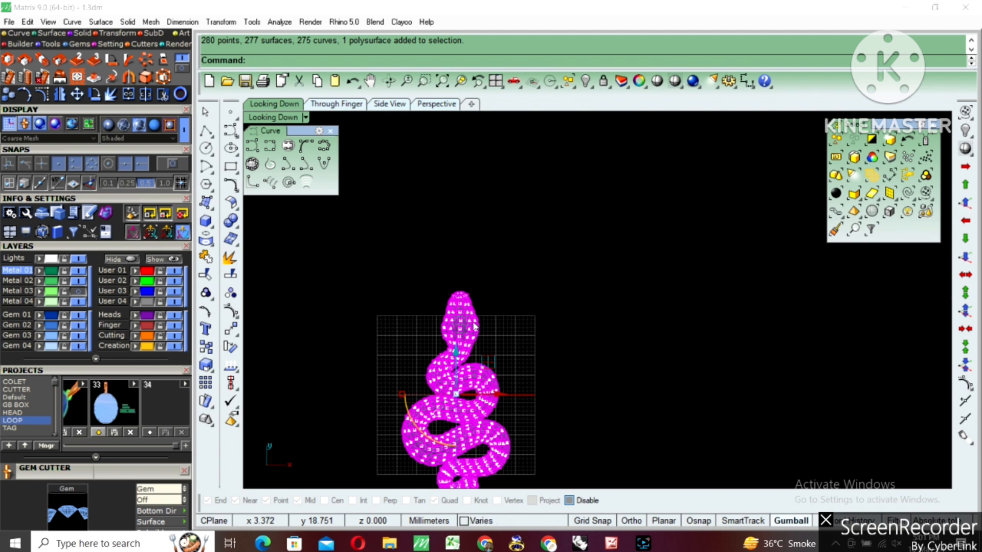
Draw a 2 mm circle just above the tip of the snake's head and redraw it centred slightly higher.
left_click(206, 148)
scroll(468, 259, "up", 5)
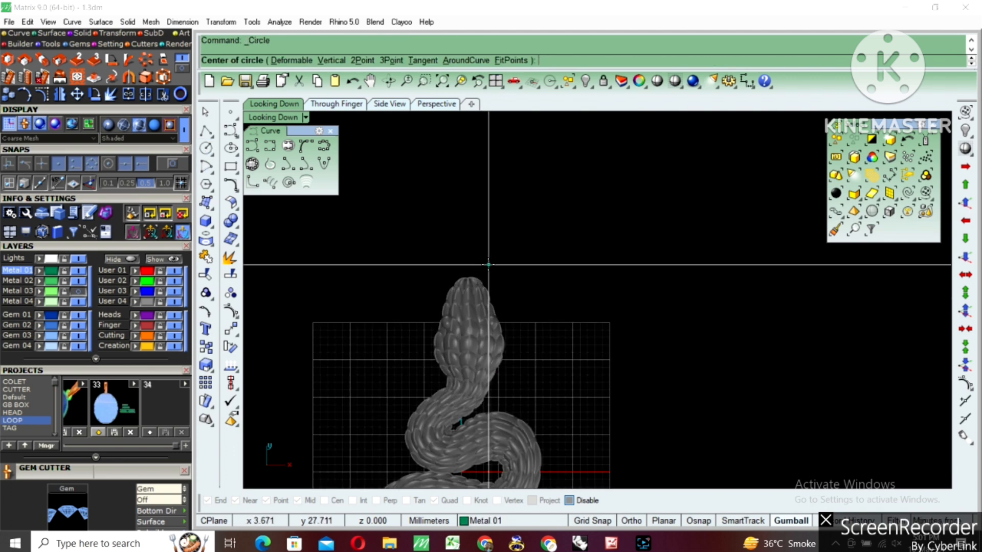
left_click(465, 259)
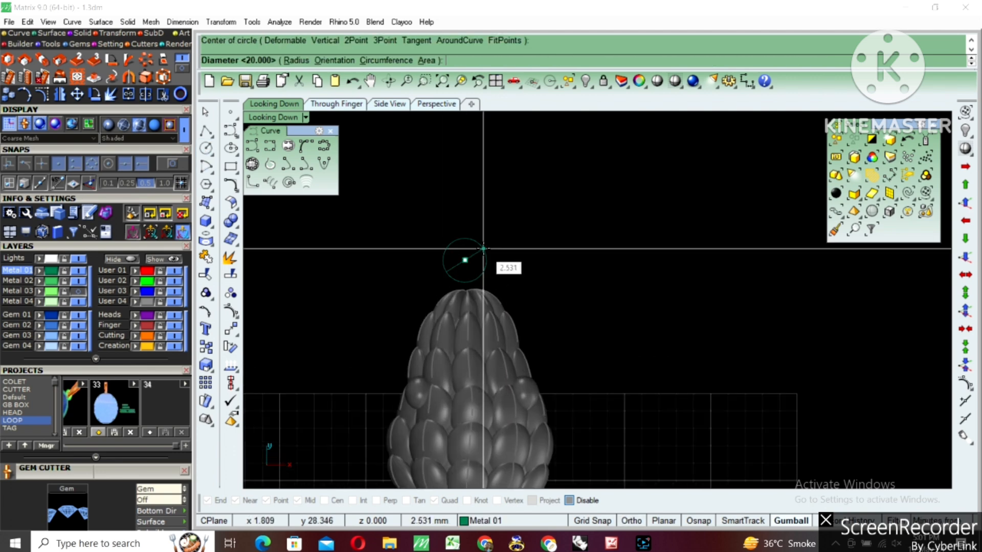
type("2")
key("Return")
key("Return")
left_click(463, 250)
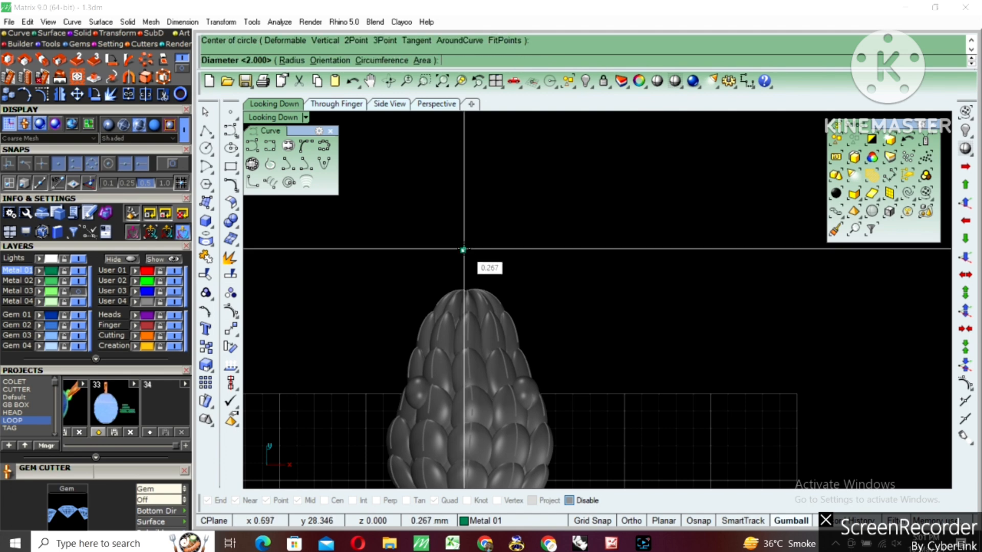
key("Return")
Offset the circle outwards with the distance set to 0.4 mm.
left_click_drag(531, 216, 418, 295)
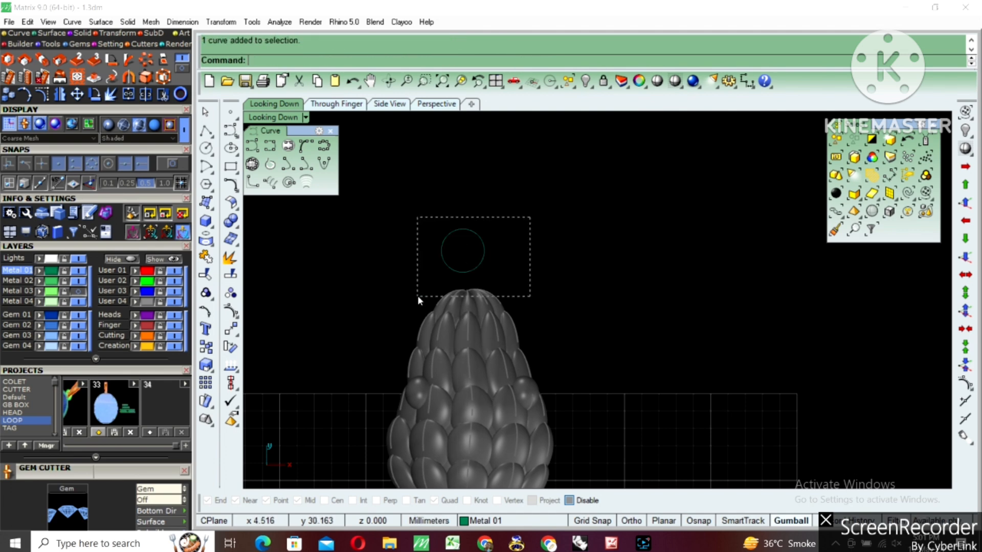
right_click_drag(483, 269, 487, 326)
type("o")
key("Return")
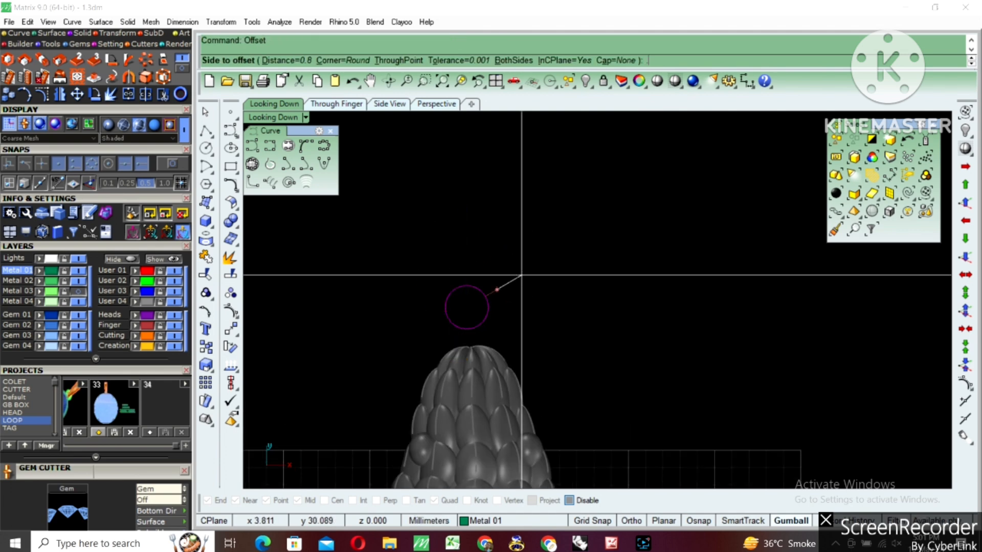
key("Return")
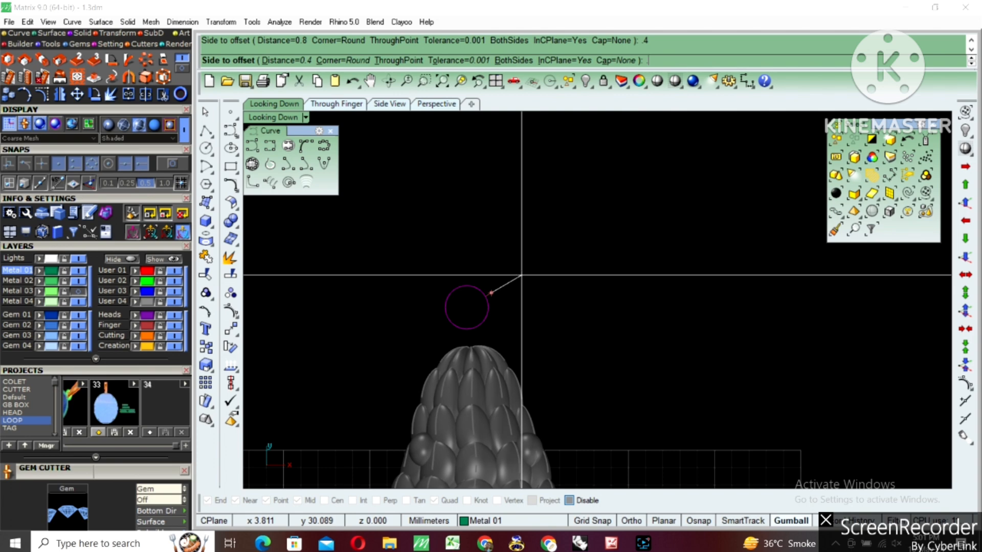
left_click(521, 275)
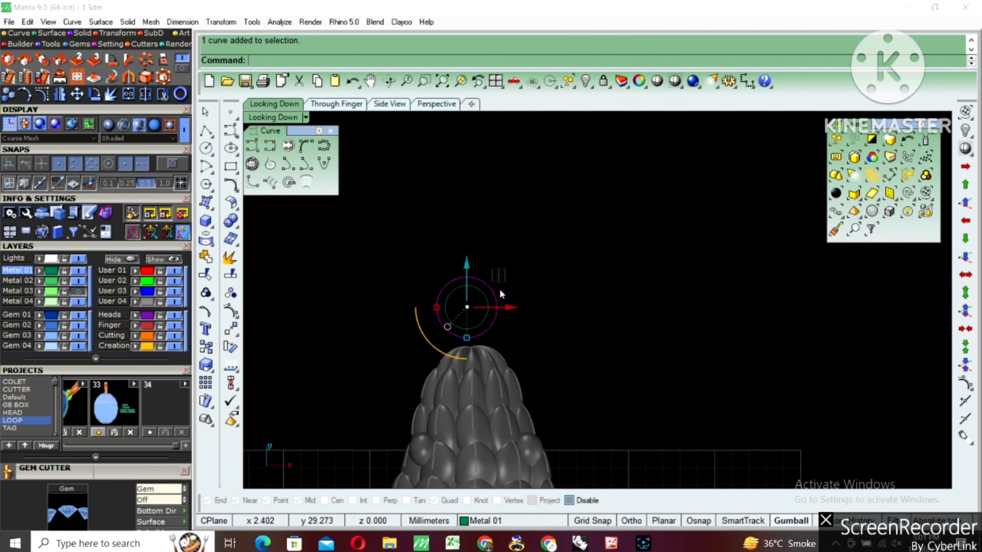
Build a pipe of 0.5 mm radius along the outer circle and group the hanging ring.
type("pipe")
key("Return")
type(".5")
key("Return")
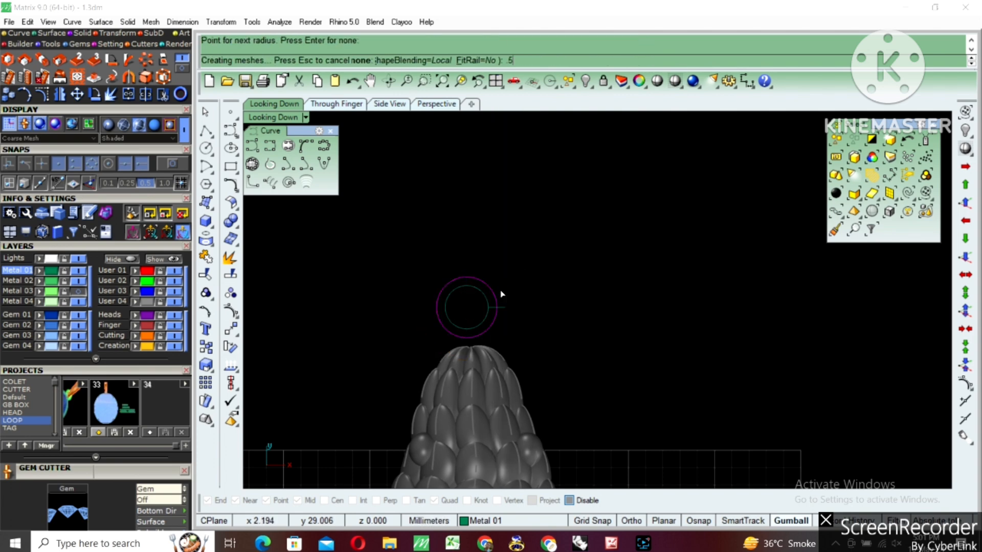
key("Return")
key("ctrl+g")
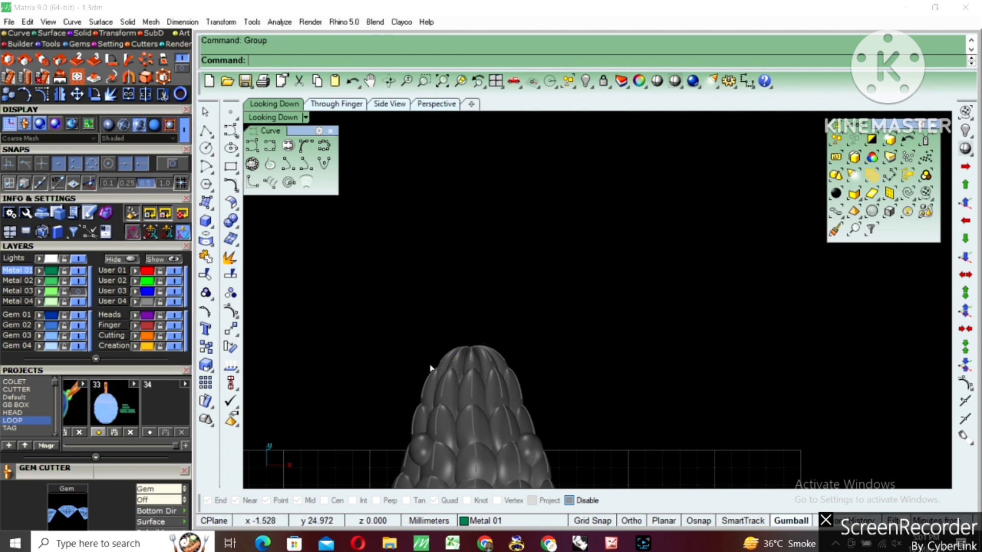
Move the hanging ring about 1 mm down so it overlaps the tip of the snake's head.
type("m")
key("Return")
scroll(429, 364, "up", 6)
left_click(515, 319)
key("Return")
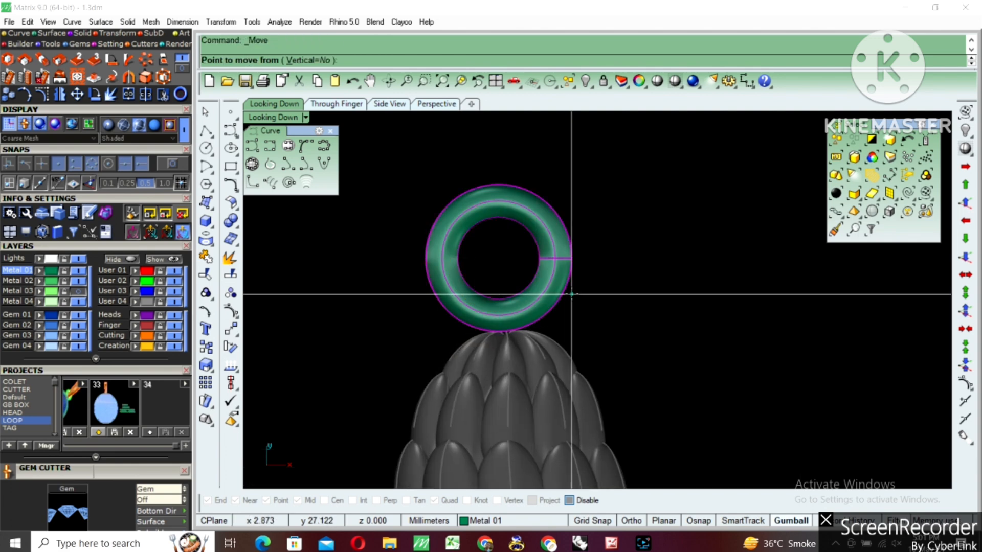
left_click(572, 294)
left_click(562, 286)
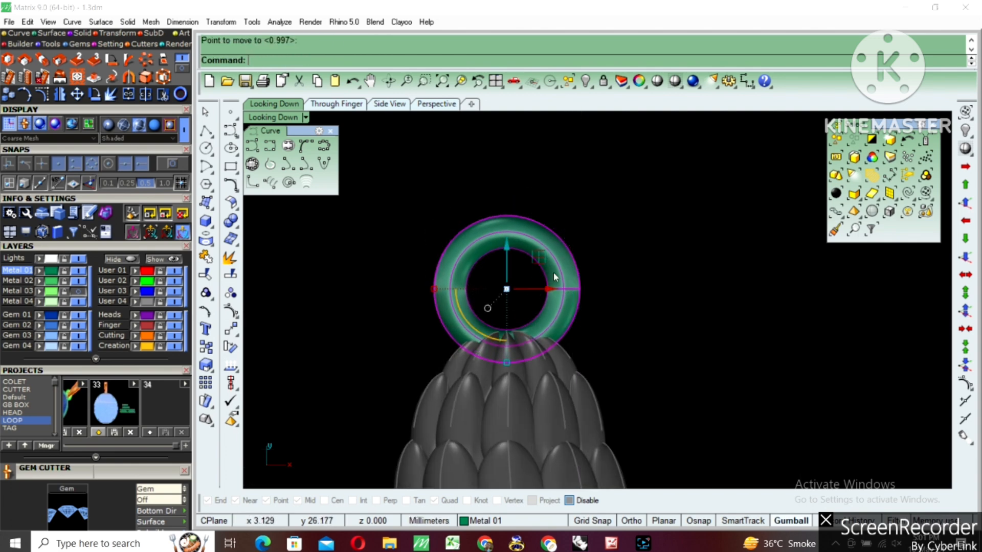
Unlock the snake and group it with the hanging ring.
scroll(558, 306, "down", 5)
key("Return")
scroll(545, 293, "down", 3)
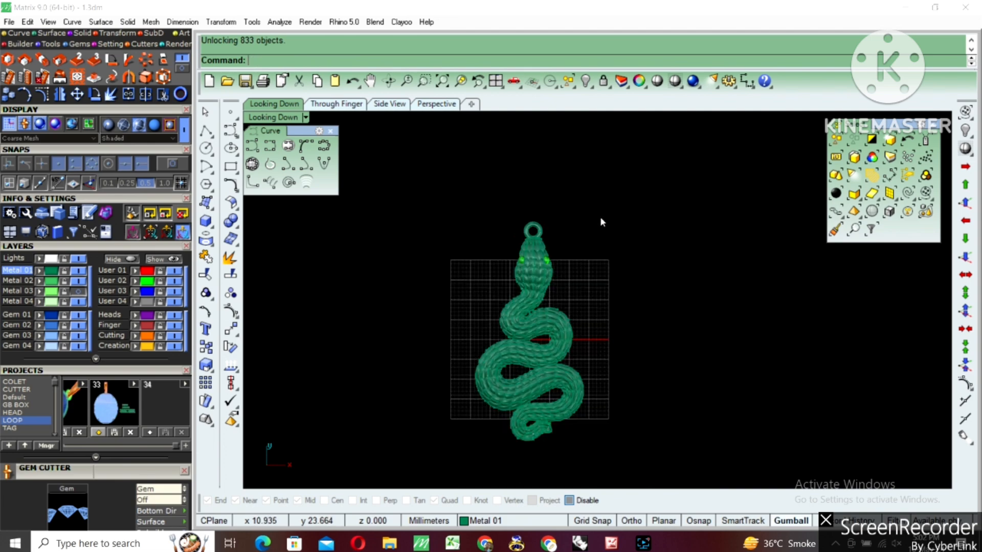
key("ctrl+a")
scroll(531, 424, "up", 2)
key("ctrl+g")
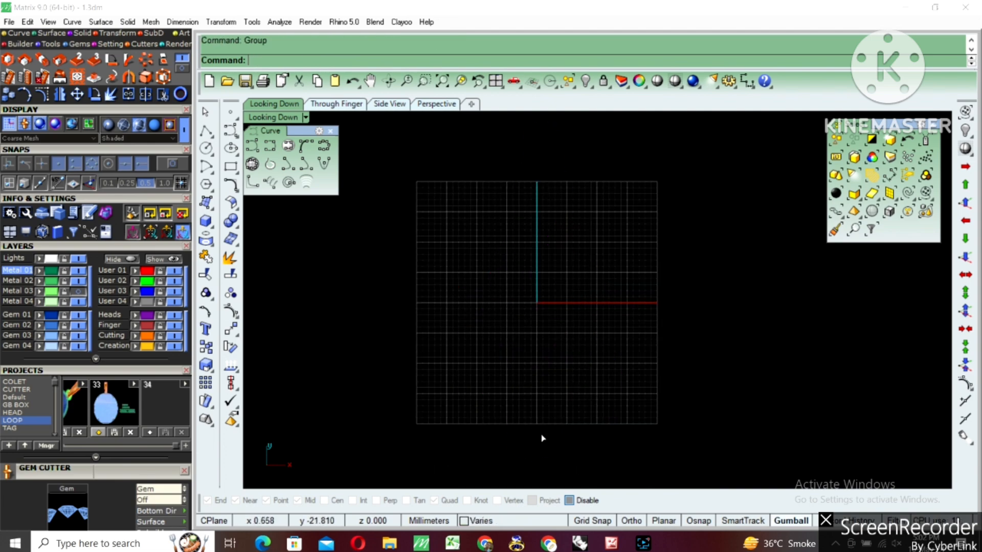
Select the grouped snake pendant and lock it.
scroll(545, 431, "up", 4)
right_click_drag(556, 310, 540, 411)
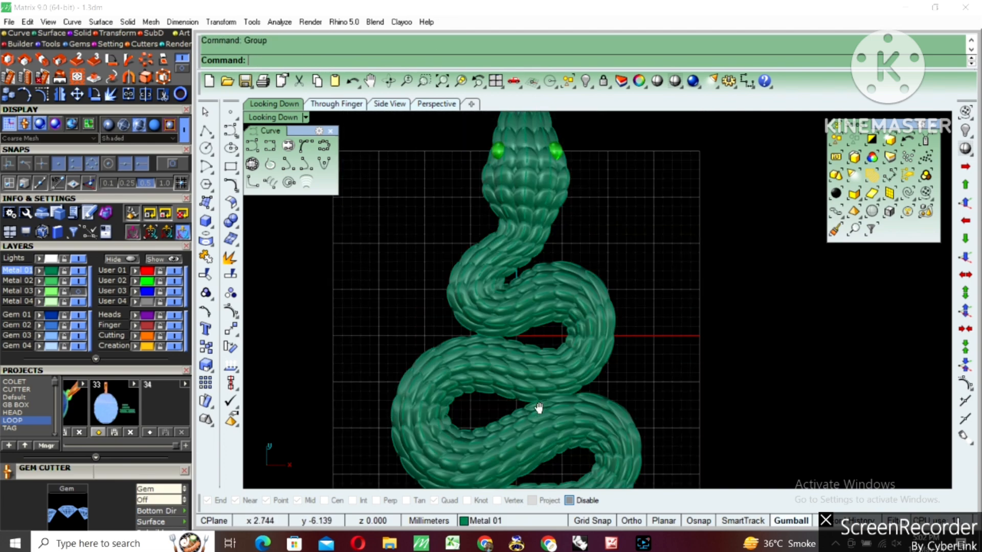
right_click_drag(542, 285, 538, 427)
left_click(530, 308)
right_click_drag(530, 325, 521, 383)
key("ctrl+l")
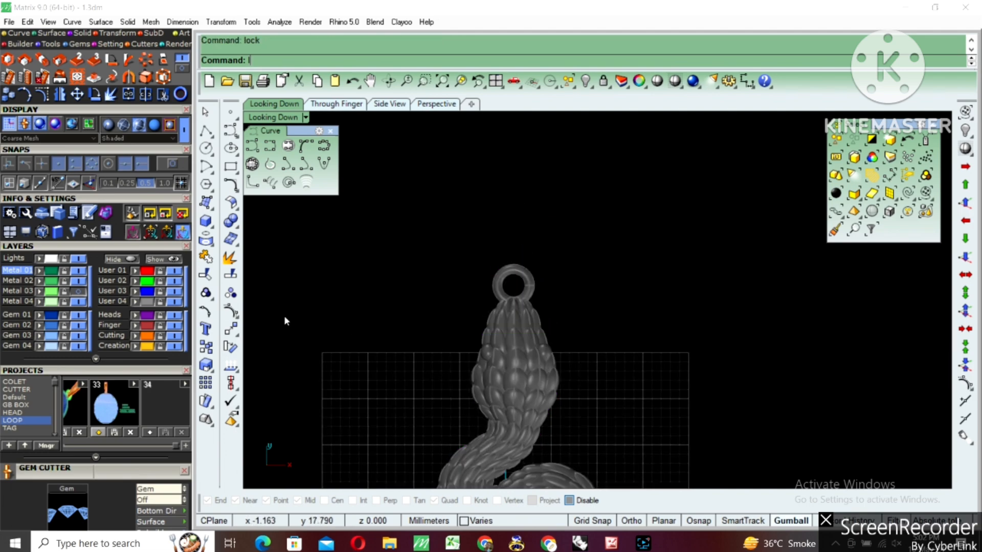
In a shaded, enlarged side view, unlock and ungroup the pendant, and raise the hanging ring so its underside meets the pendant's flat base.
double_click(280, 121)
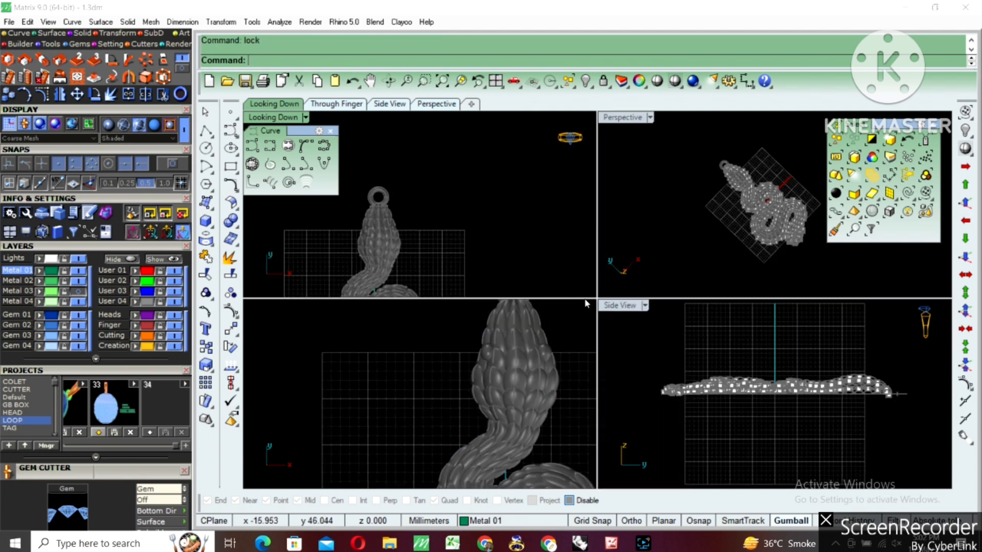
double_click(611, 304)
left_click(671, 84)
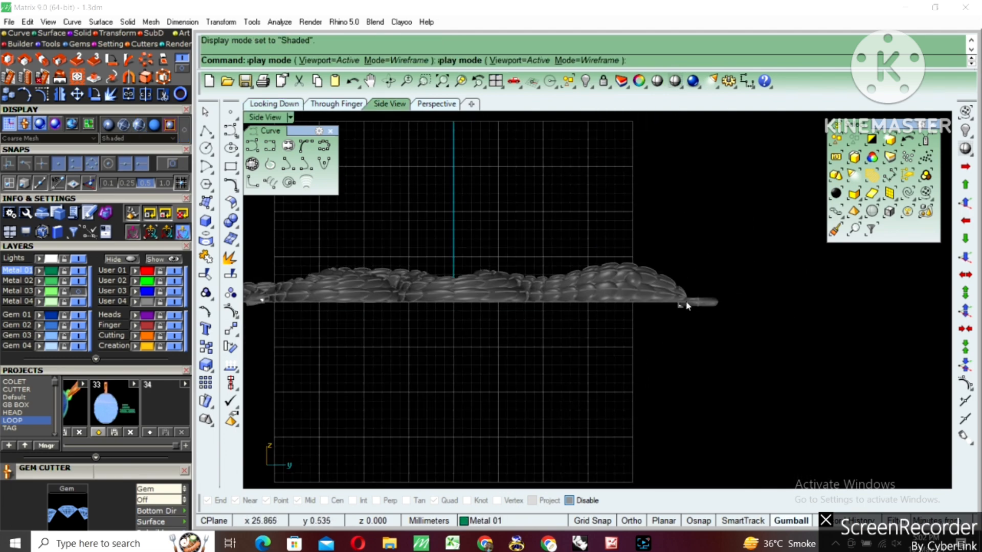
scroll(680, 307, "up", 5)
key("ctrl+alt+l")
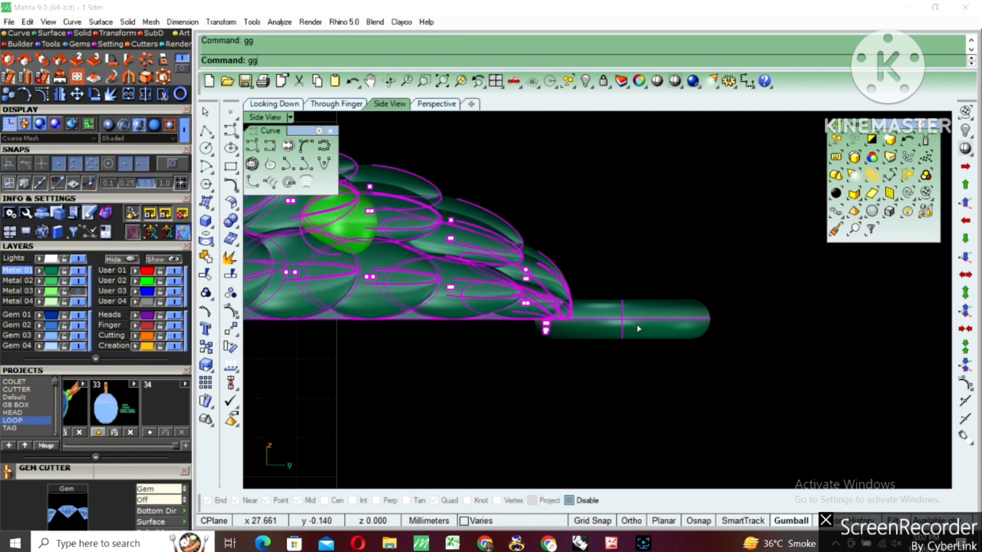
left_click(621, 318)
left_click_drag(626, 287, 624, 267)
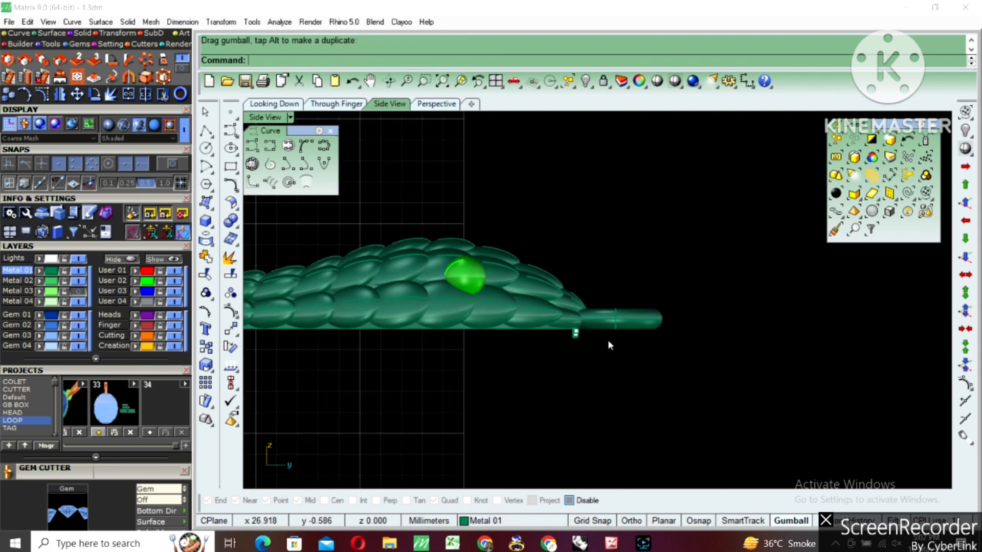
scroll(609, 344, "down", 3)
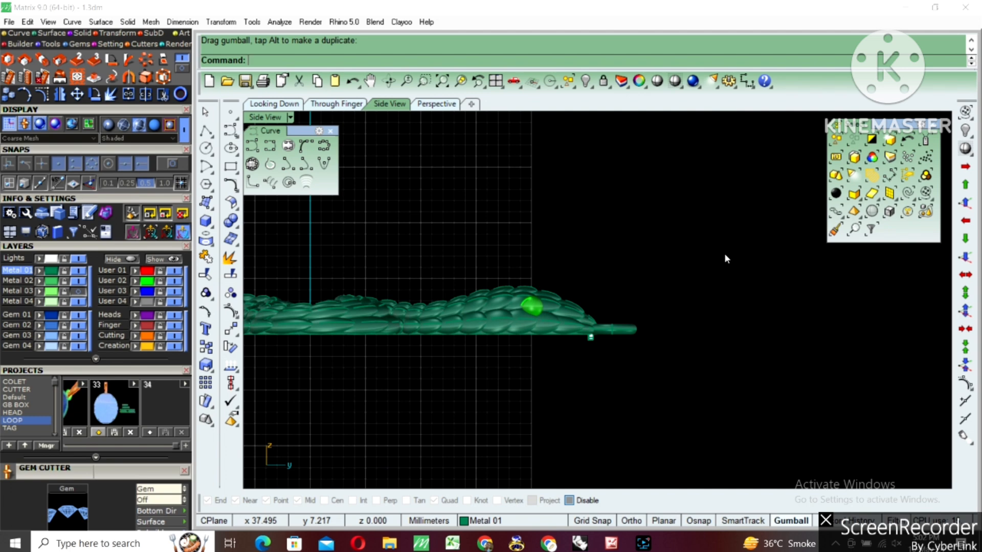
Group the whole pendant with its hanging ring and lock it.
key("ctrl+a")
key("ctrl+g")
key("ctrl+l")
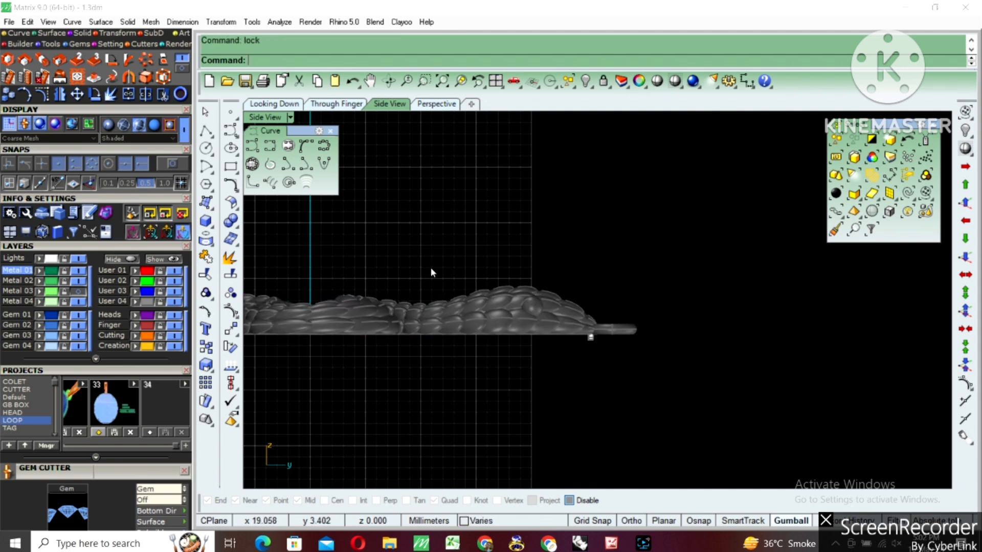
Draw a 6 mm diameter circle just beyond the hanging ring in the side view.
left_click(206, 148)
left_click(681, 321)
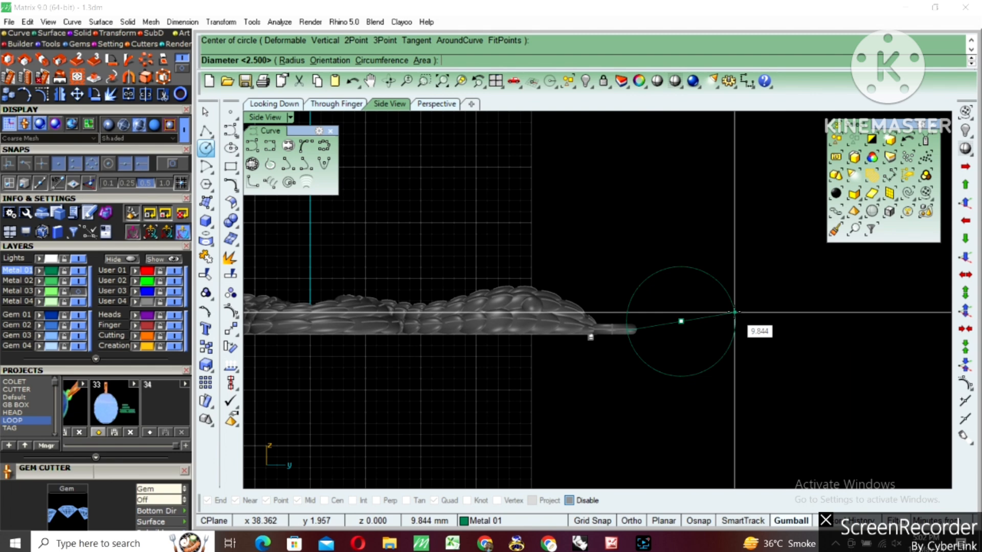
key("Return")
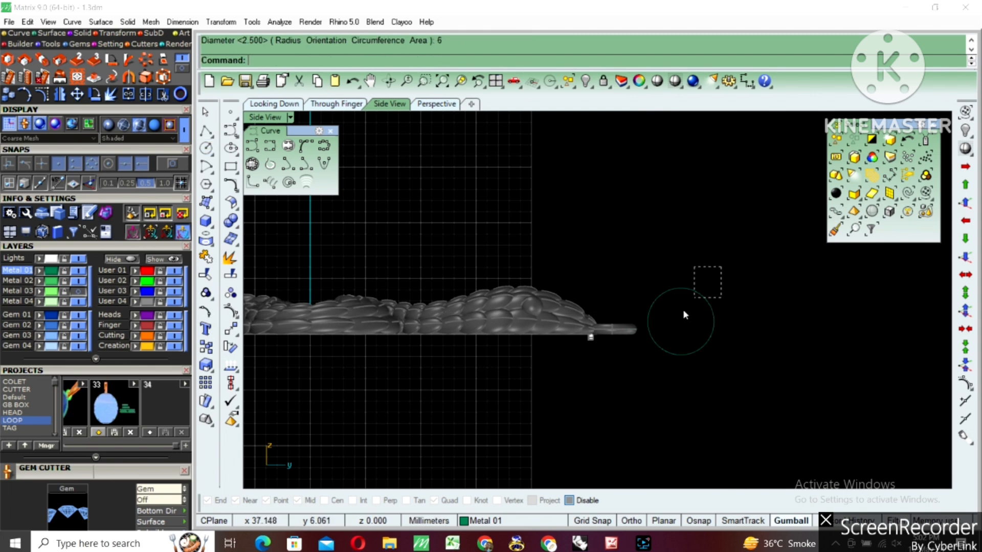
left_click(650, 307)
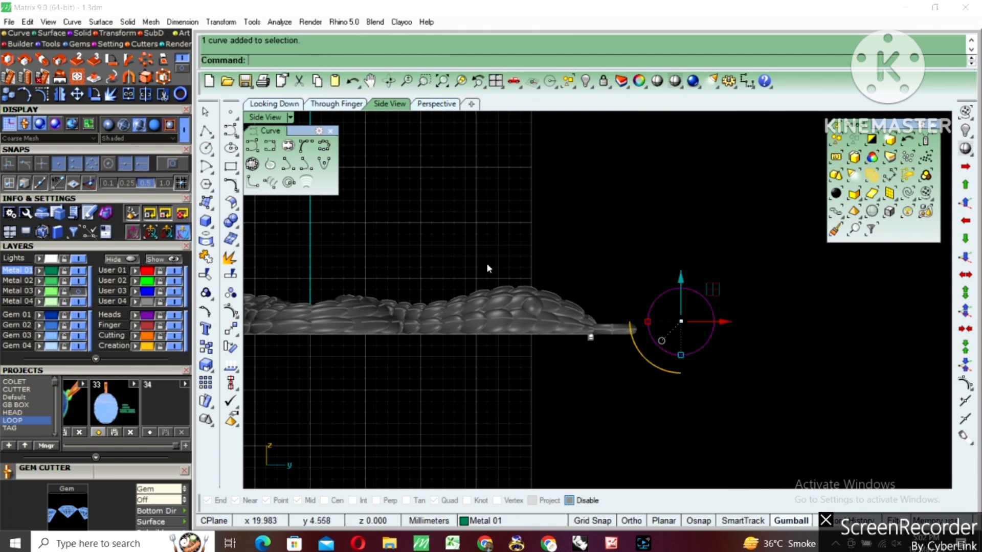
Draw a larger circle by diameter, about 9.1 mm, starting from the small circle's edge point nearest the hanging ring.
left_click(208, 150)
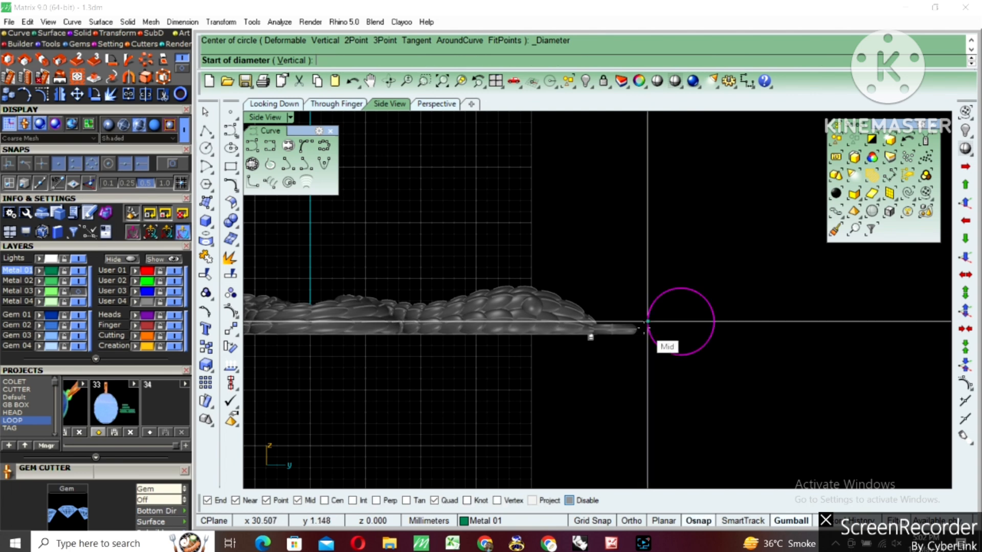
left_click(648, 322)
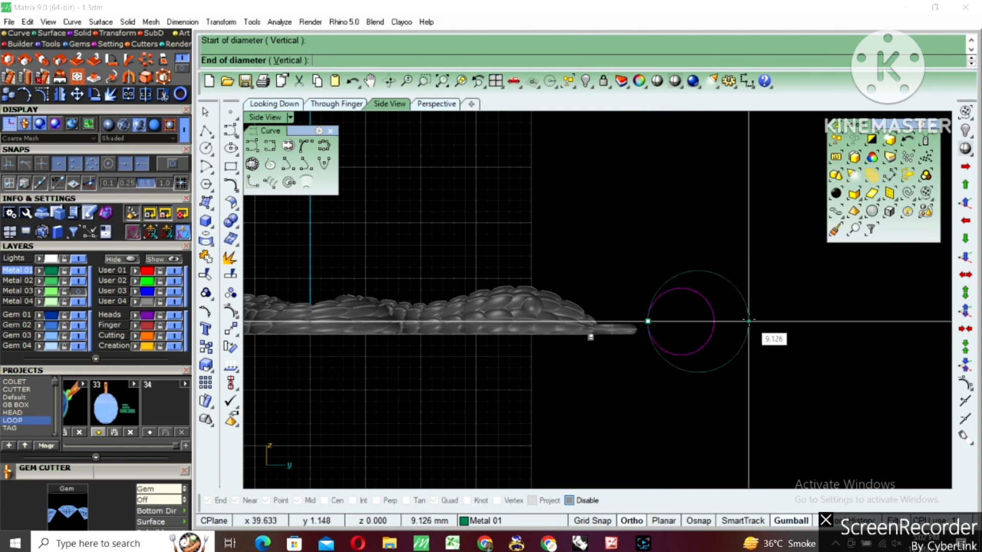
left_click(748, 321)
left_click(715, 299)
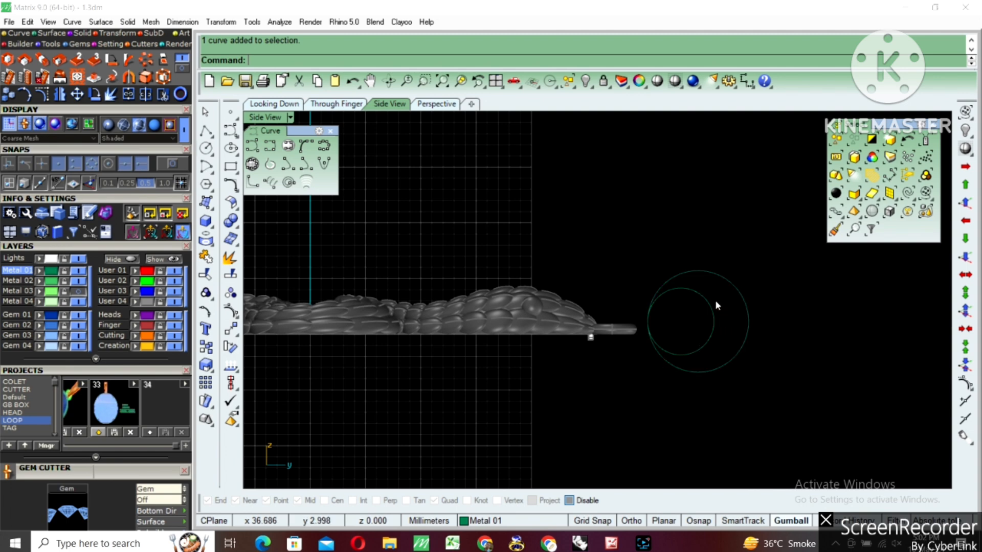
Move the small circle along the horizontal axis so its outer edge point touches the large circle's far edge point.
left_click(709, 304)
scroll(712, 320, "up", 4)
type("m")
key("Return")
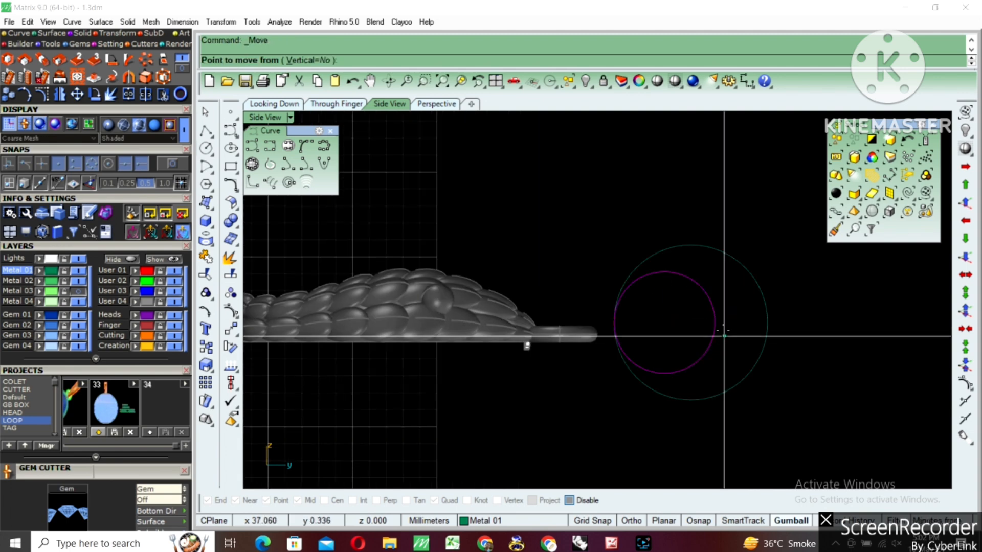
left_click(715, 323, "alt")
left_click(768, 323, "alt")
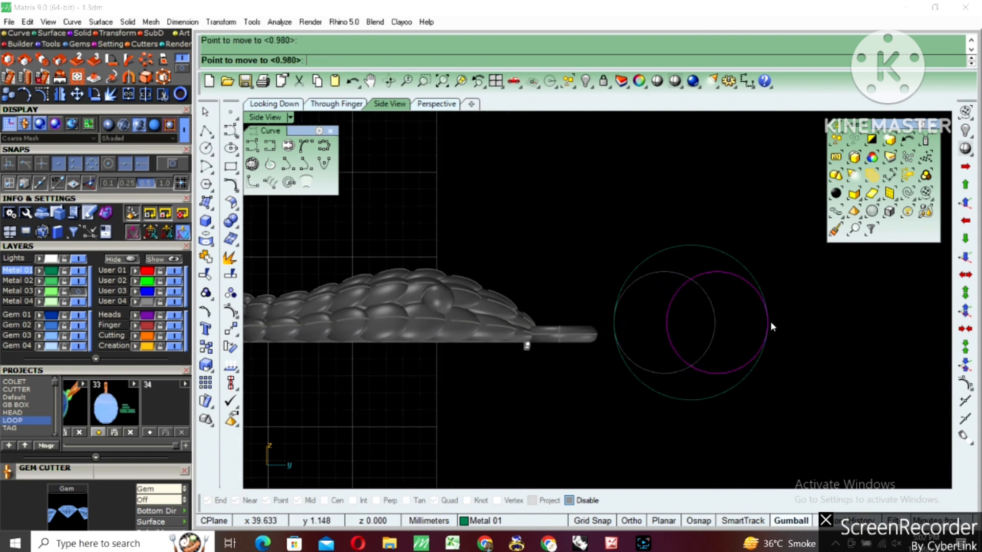
Pull the small circle's control point nearest the hanging ring toward the large circle's edge, shaping a teardrop.
key("F10")
scroll(675, 326, "up", 3)
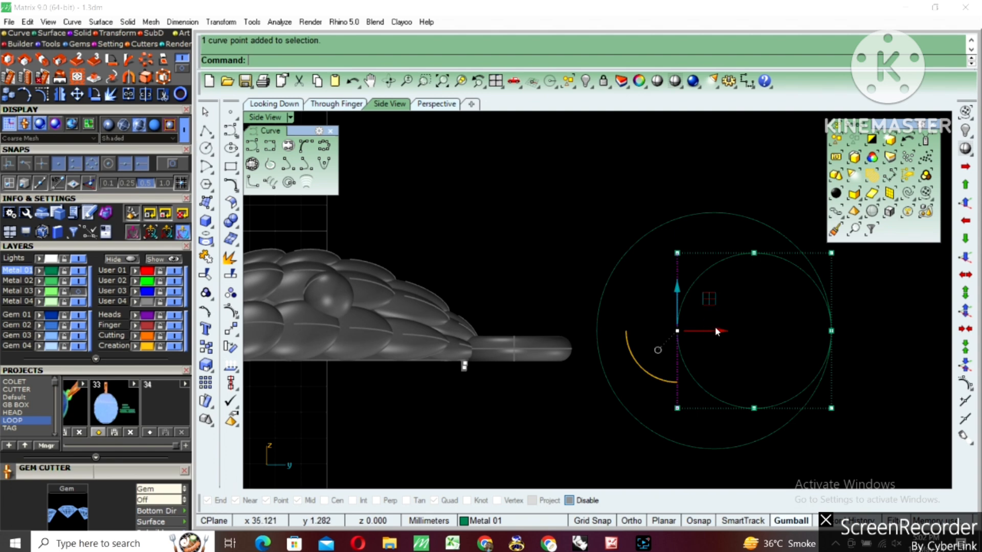
left_click_drag(716, 332, 649, 333)
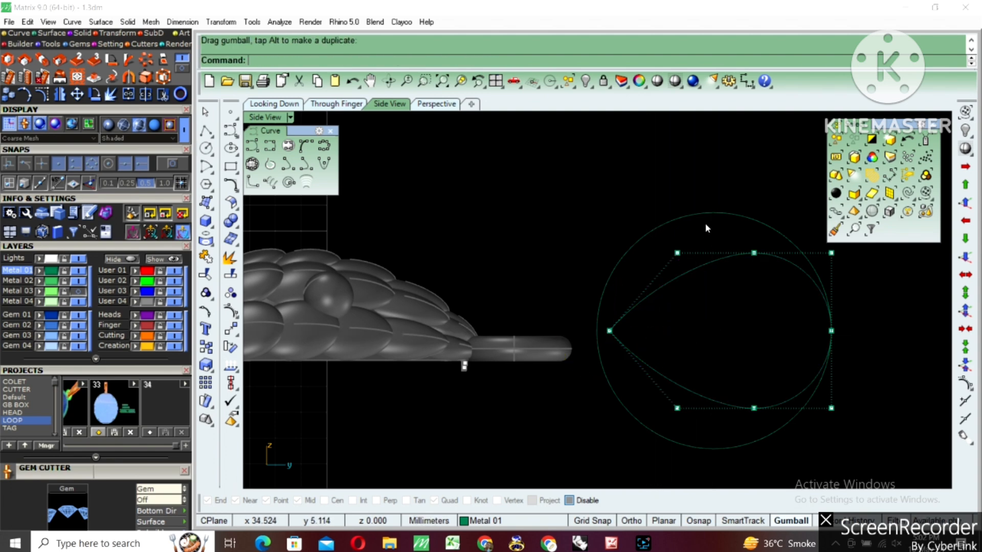
Delete the large guide circle and shift the teardrop slightly toward the hanging ring.
left_click_drag(710, 231, 709, 236)
right_click_drag(736, 272, 685, 245)
key("Delete")
left_click_drag(665, 353, 642, 385)
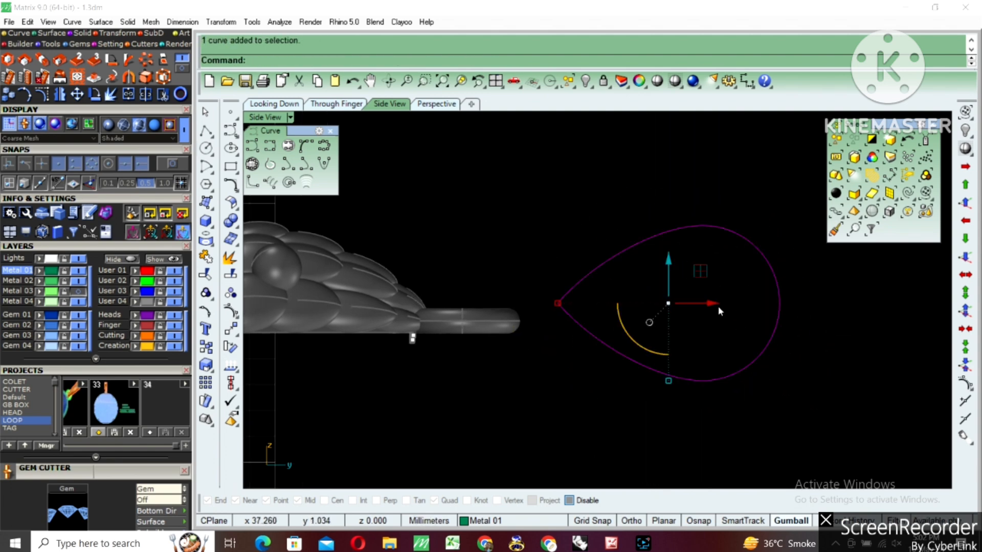
left_click_drag(718, 310, 701, 308)
Create a horizontal cutting plane through the teardrop's tip and split the teardrop into upper and lower halves with it.
type("CP")
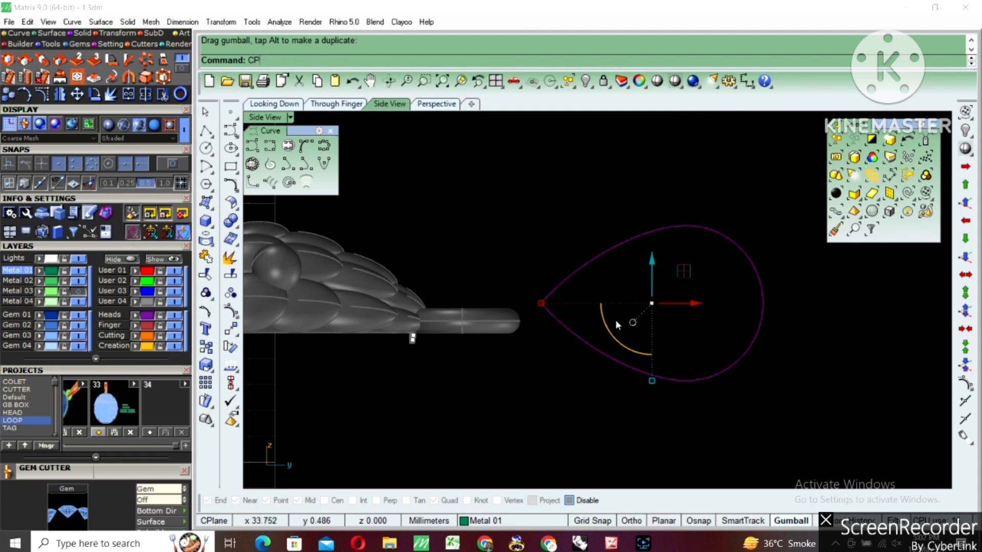
key("Return")
left_click(541, 303)
left_click(769, 307)
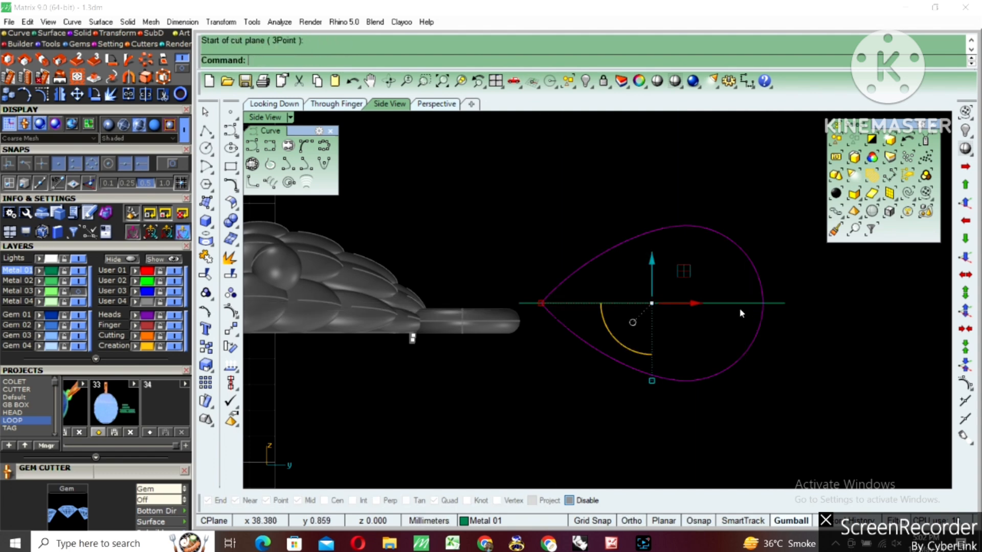
key("ctrl+shift+s")
left_click(713, 303)
key("Return")
left_click(596, 209)
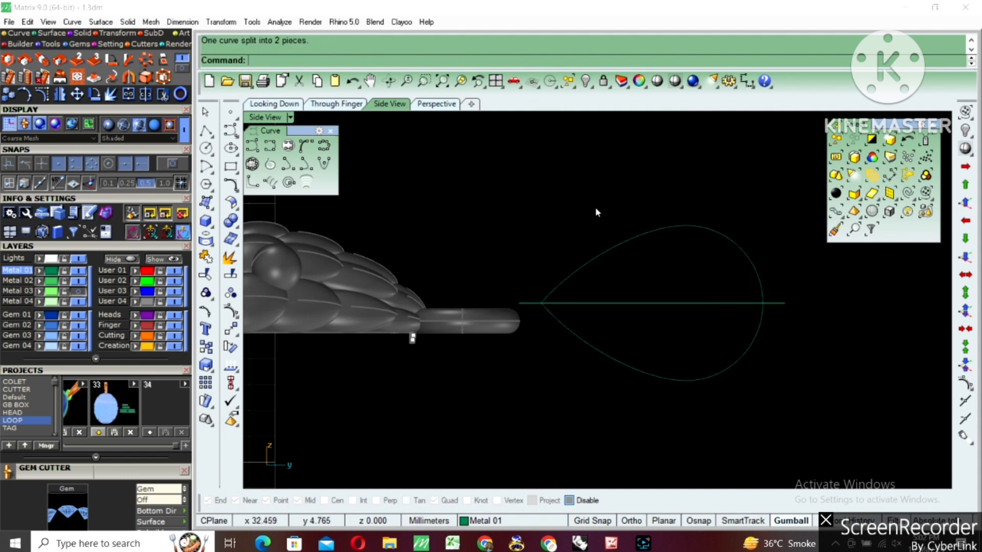
Draw an interpolated curve rising vertically from the teardrop's tip, arching over its upper half and ending below the cutting plane.
left_click(270, 147)
scroll(614, 309, "up", 2)
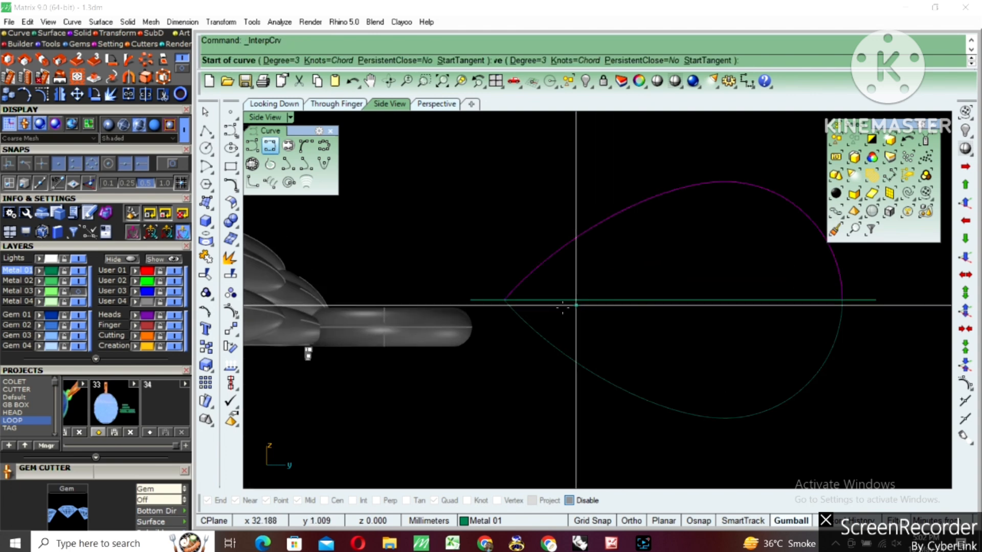
left_click(504, 300)
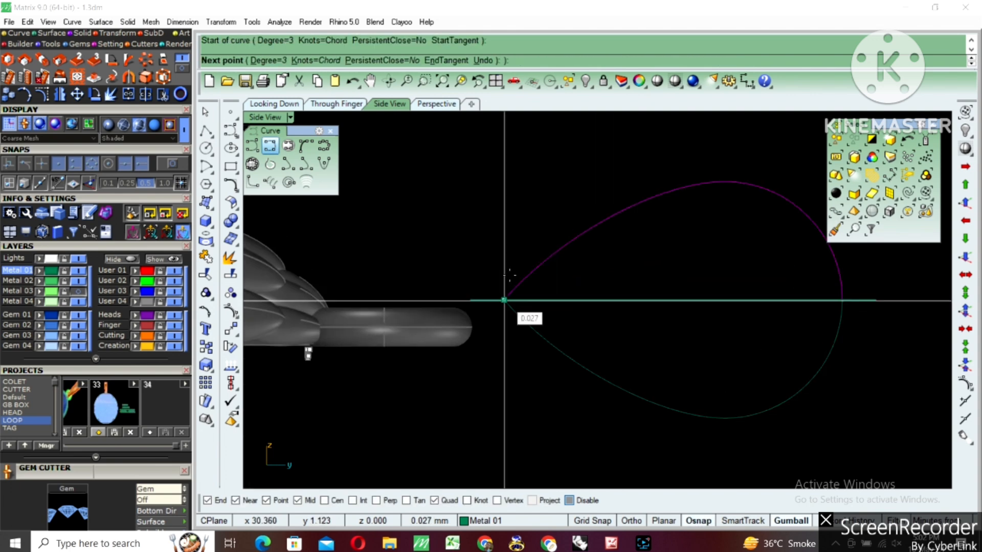
left_click(504, 269)
scroll(503, 256, "up", 2)
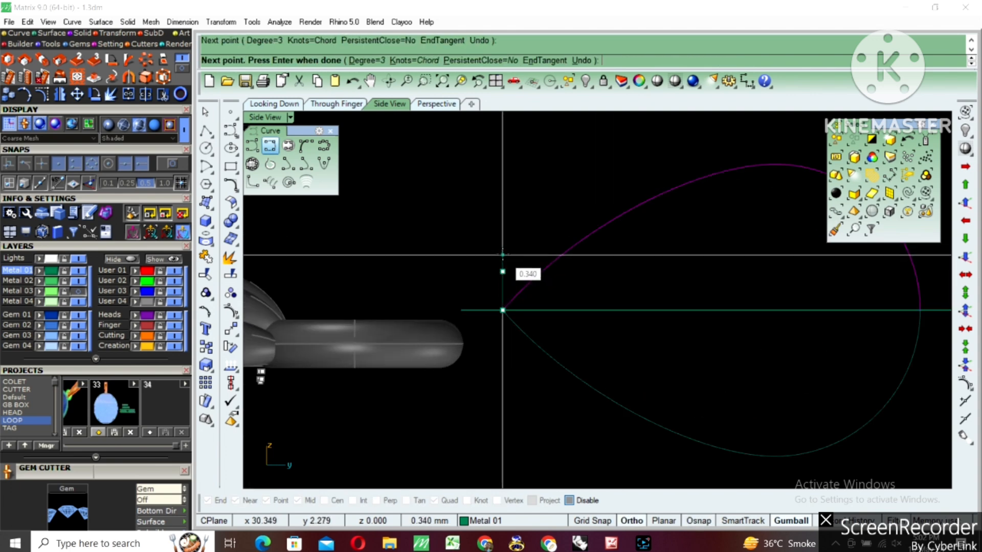
left_click(502, 255)
left_click(522, 233)
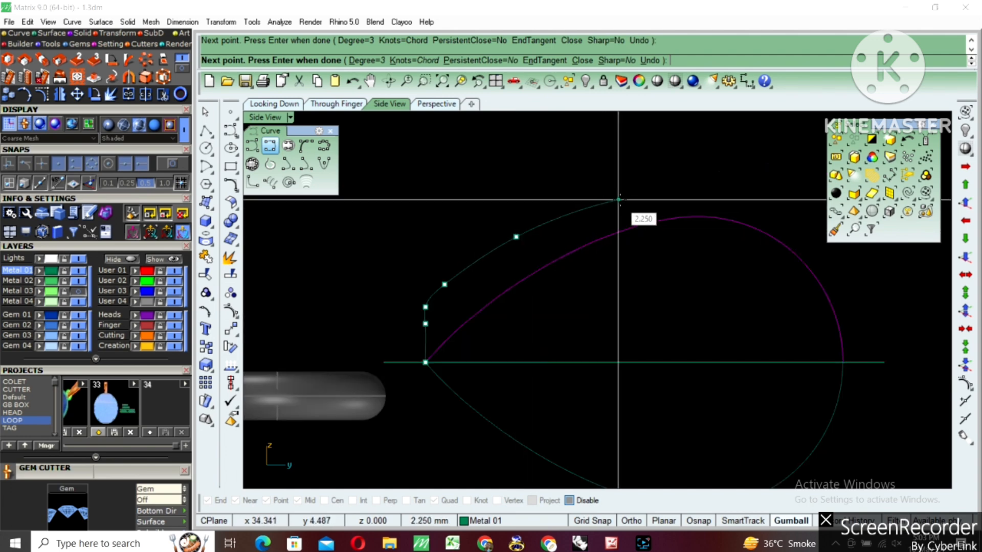
left_click(629, 203)
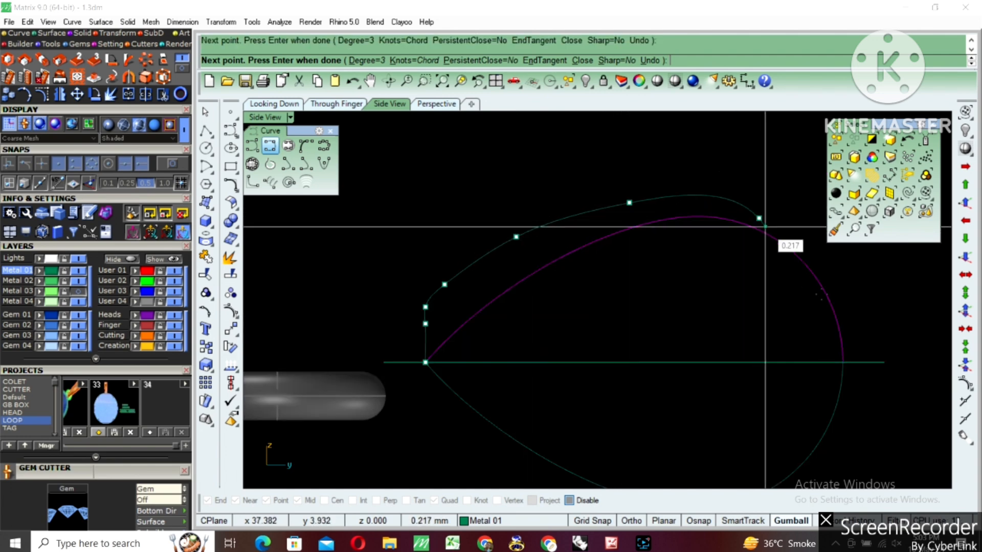
left_click(758, 218)
left_click(841, 316)
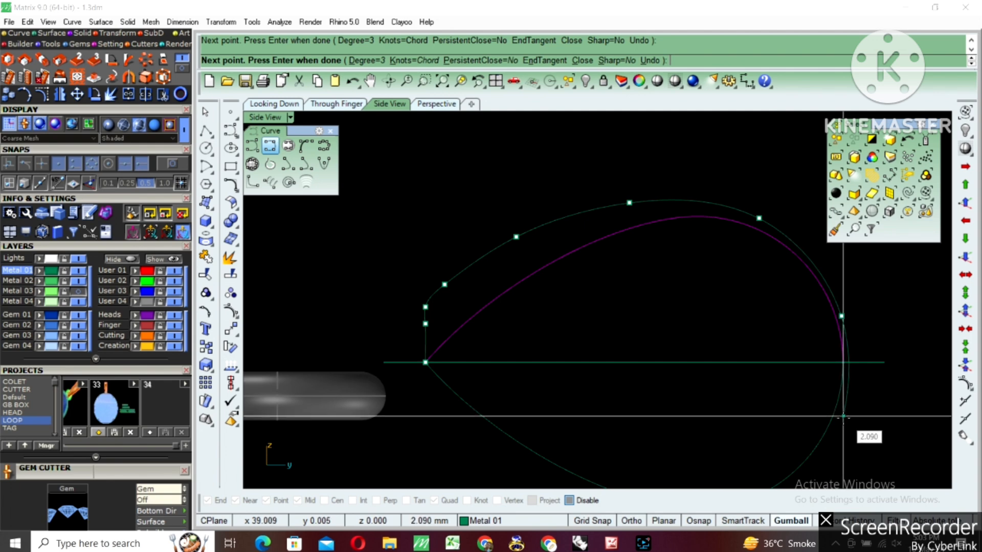
left_click(839, 422)
right_click_drag(823, 445, 838, 366)
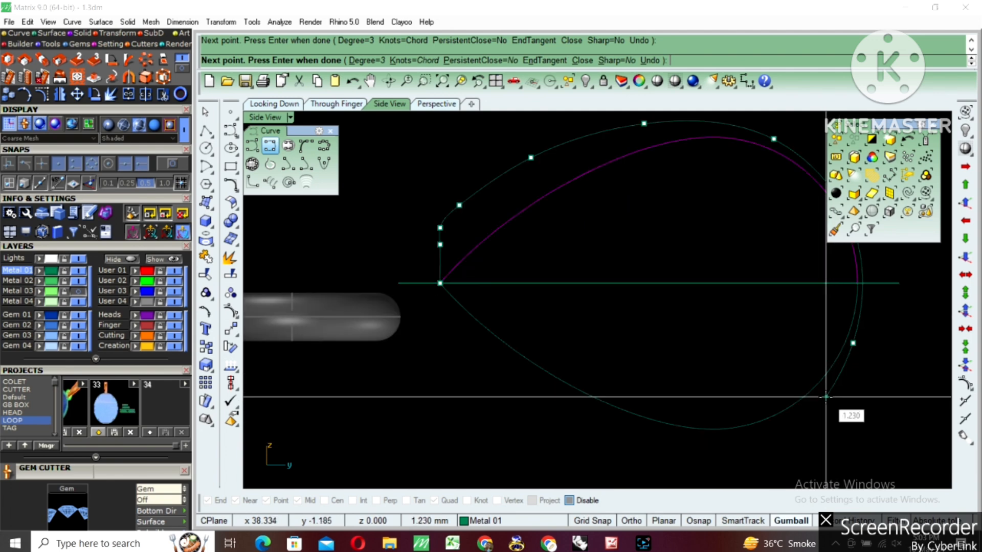
right_click(799, 393)
Delete the teardrop halves, split the new profile curve at the cutting plane and remove the part below it.
scroll(741, 307, "down", 2)
right_click_drag(731, 297, 699, 338)
key("Delete")
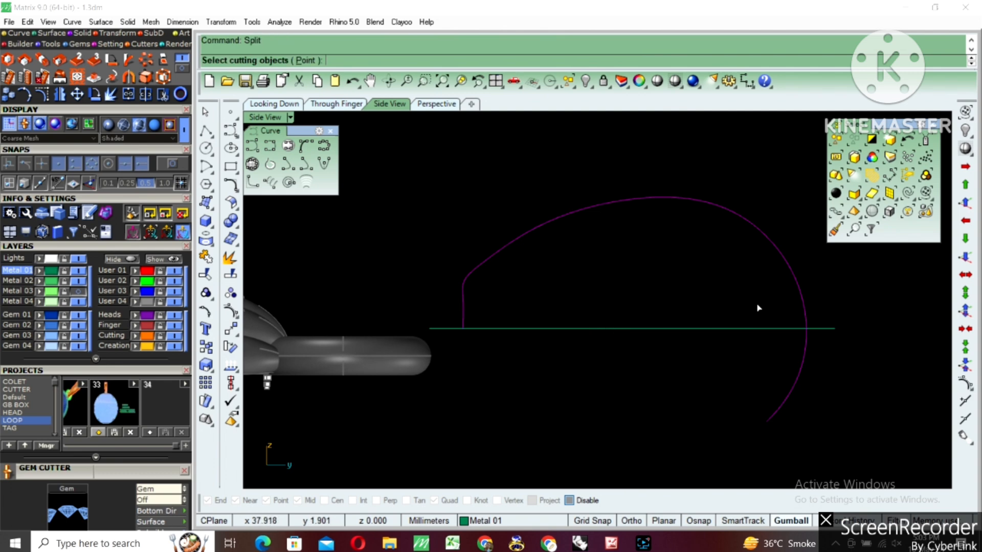
left_click(646, 198)
right_click_drag(564, 293, 607, 363)
scroll(589, 342, "up", 2)
Lower the two sloping control points of the profile curve about 0.15 mm, and the upper one about 0.19 mm more.
key("F10")
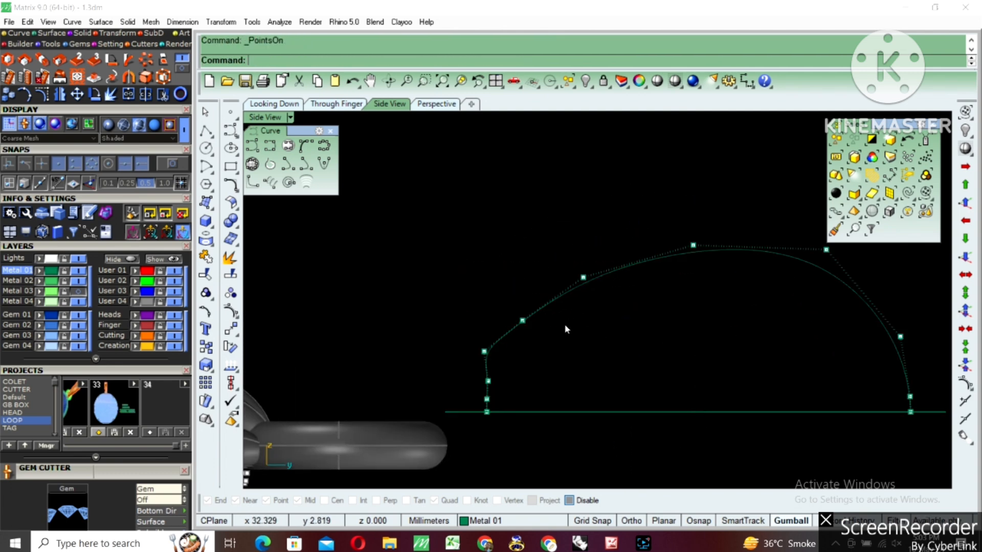
left_click_drag(612, 321, 612, 323)
right_click_drag(607, 301, 608, 325)
scroll(609, 326, "up", 4)
type("m")
key("Return")
left_click(623, 329)
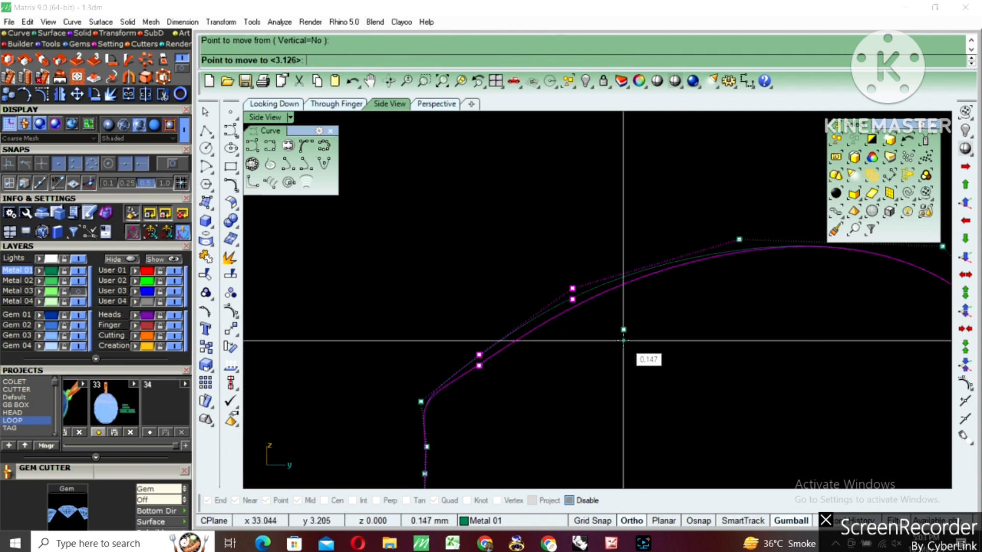
left_click(623, 340)
right_click(627, 363)
left_click(622, 344)
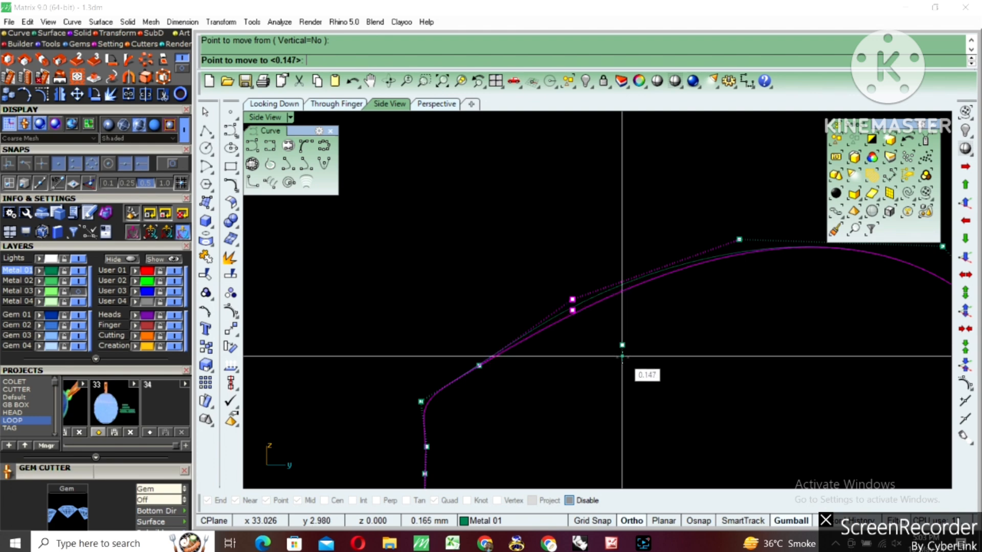
left_click(623, 359)
Shift the profile's corner control point about 0.09 mm inward and align the point beneath it vertically with the lower ones.
right_click(464, 423)
left_click(521, 416)
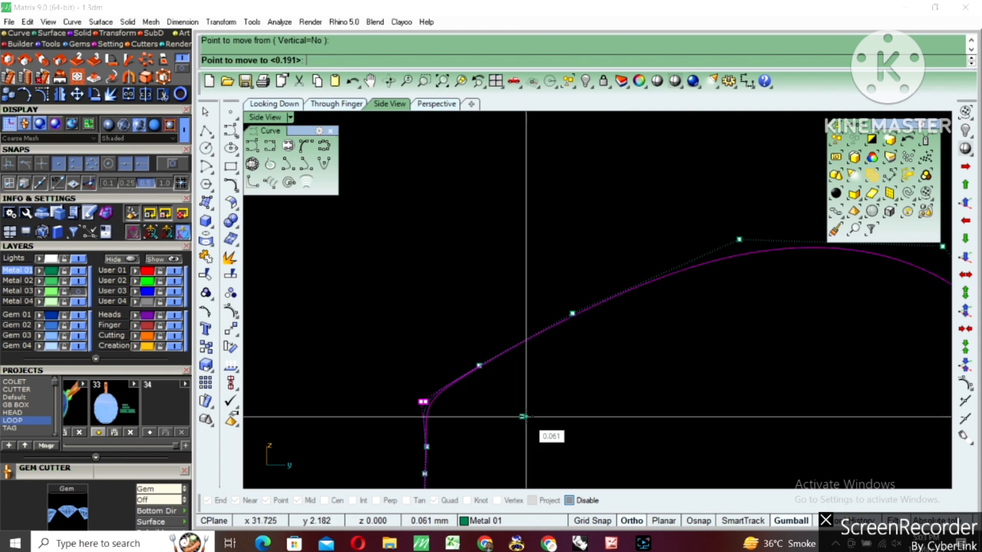
left_click(523, 416)
scroll(528, 413, "up", 3)
right_click(492, 379)
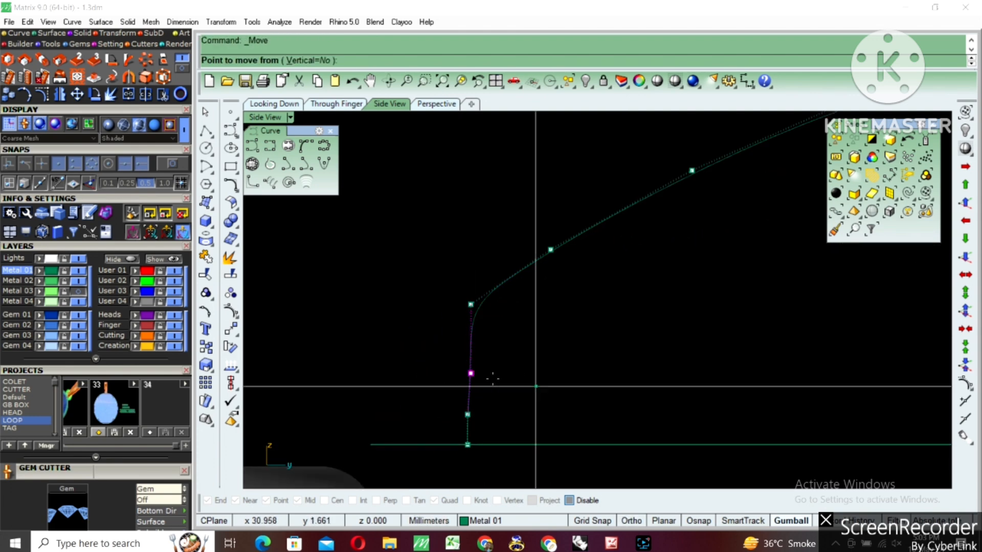
scroll(493, 379, "up", 6)
left_click(606, 360)
left_click(601, 360)
scroll(532, 310, "down", 6)
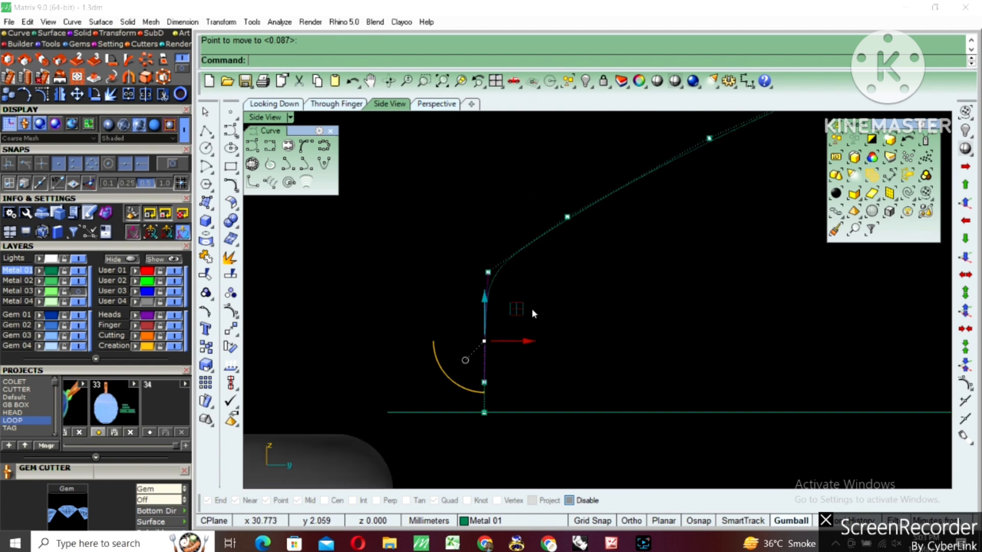
Mirror the half profile across the cutting line in the side view and join both halves into a closed teardrop outline.
scroll(532, 309, "down", 4)
left_click(685, 301)
right_click_drag(617, 324, 600, 301)
key("ctrl+m")
left_click(603, 359)
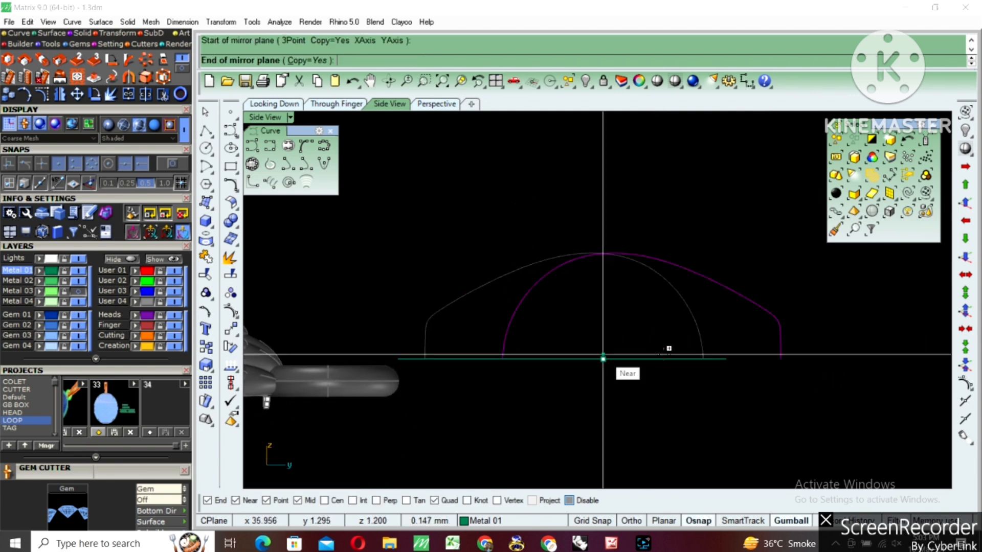
left_click(755, 360)
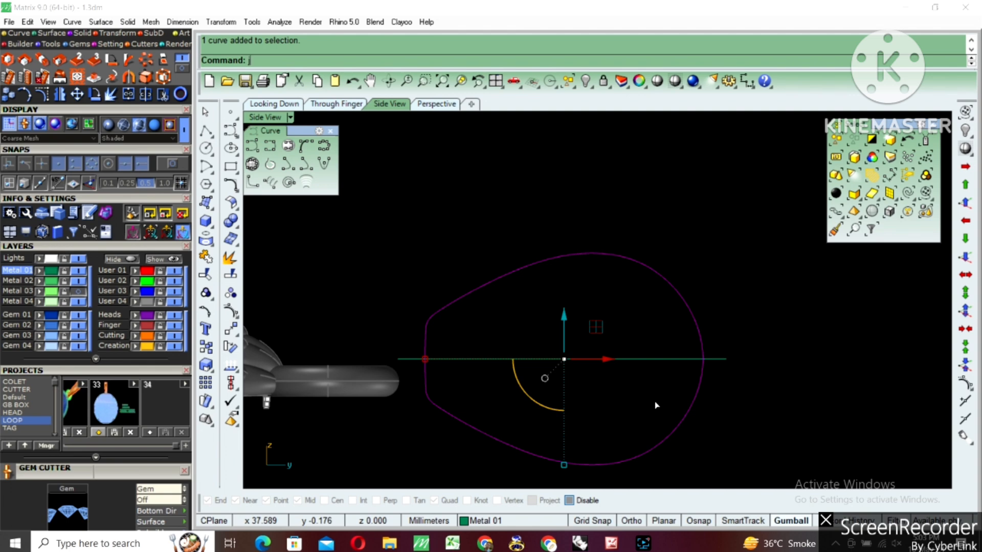
Delete the control point at the seam on the teardrop outline's round end, and delete the cutting line.
key("F10")
scroll(693, 365, "up", 5)
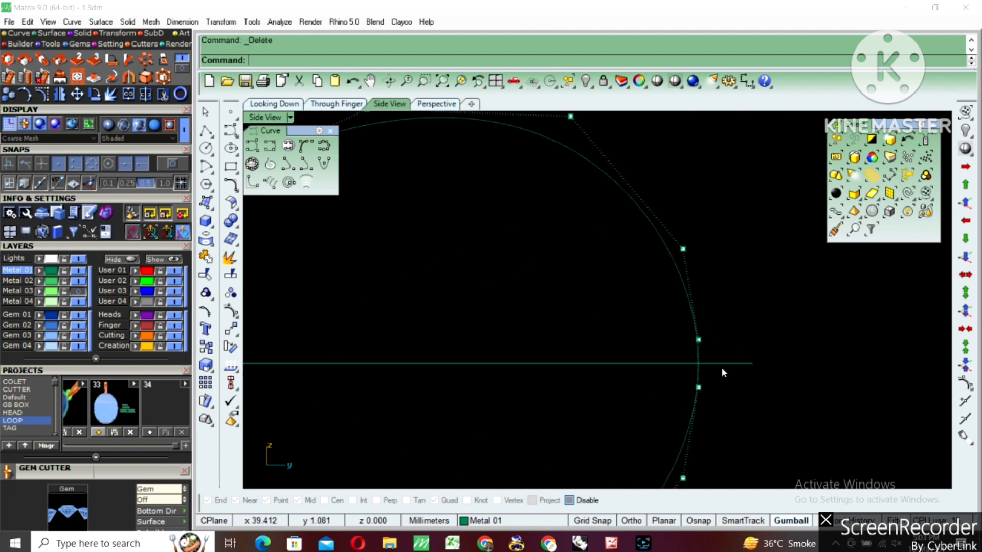
scroll(726, 362, "down", 6)
key("Escape")
left_click(701, 358)
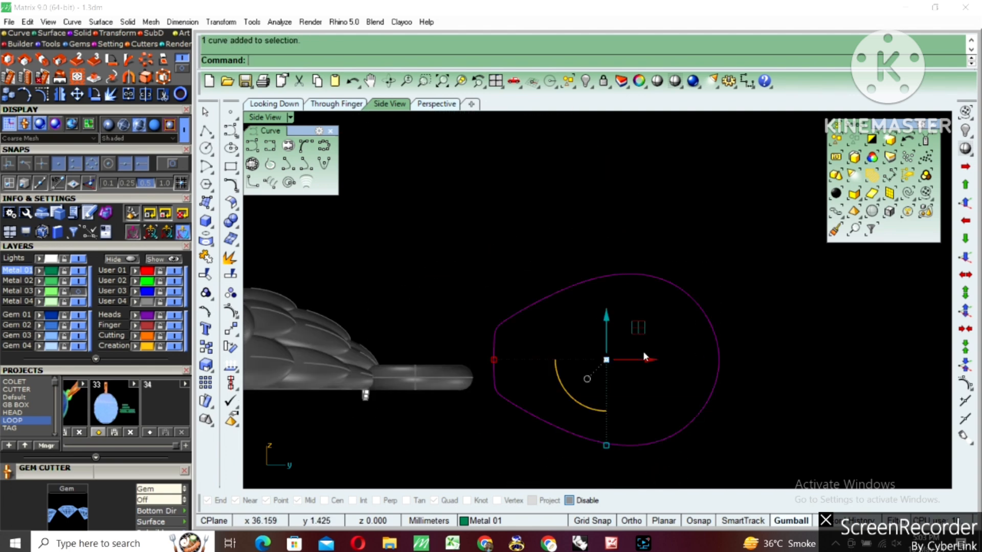
Offset the closed teardrop outline 0.8 mm inward with round corners.
right_click_drag(629, 344, 599, 308)
type("o")
key("Return")
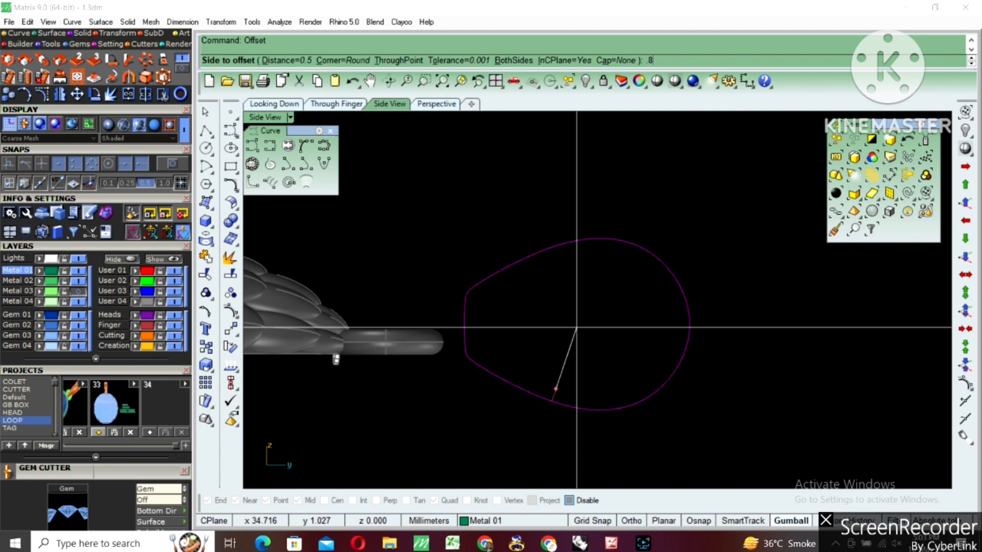
left_click(576, 326)
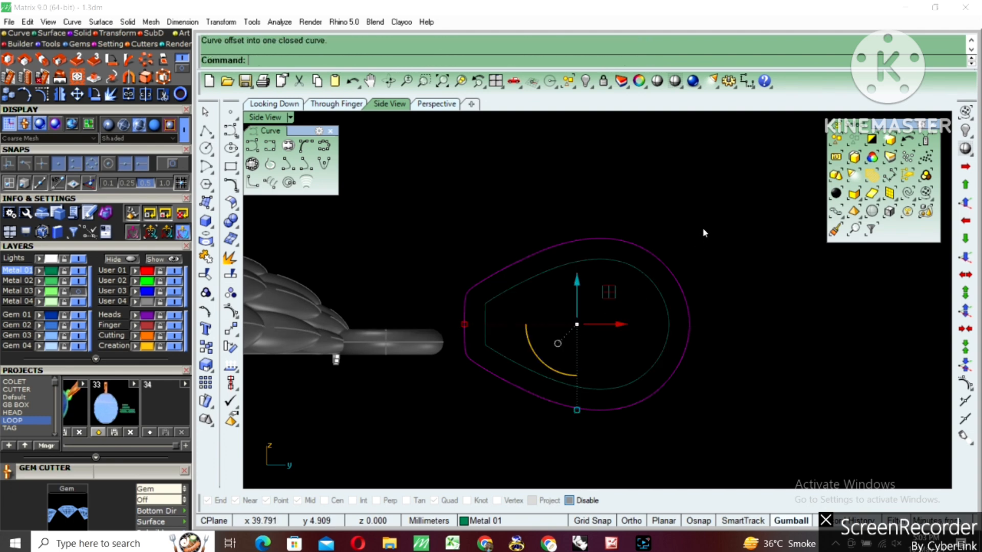
Move both teardrop outlines about 3.1 mm in the Looking Down view onto the hanging ring's centre and explode the multi-segment curve.
double_click(253, 118)
double_click(253, 117)
scroll(518, 252, "up", 4)
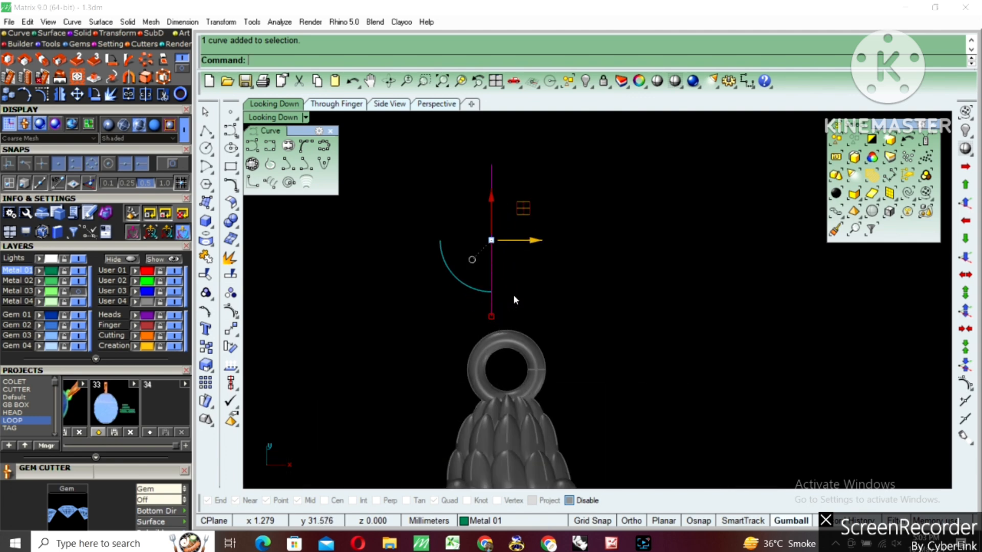
type("m")
key("Return")
left_click(526, 261)
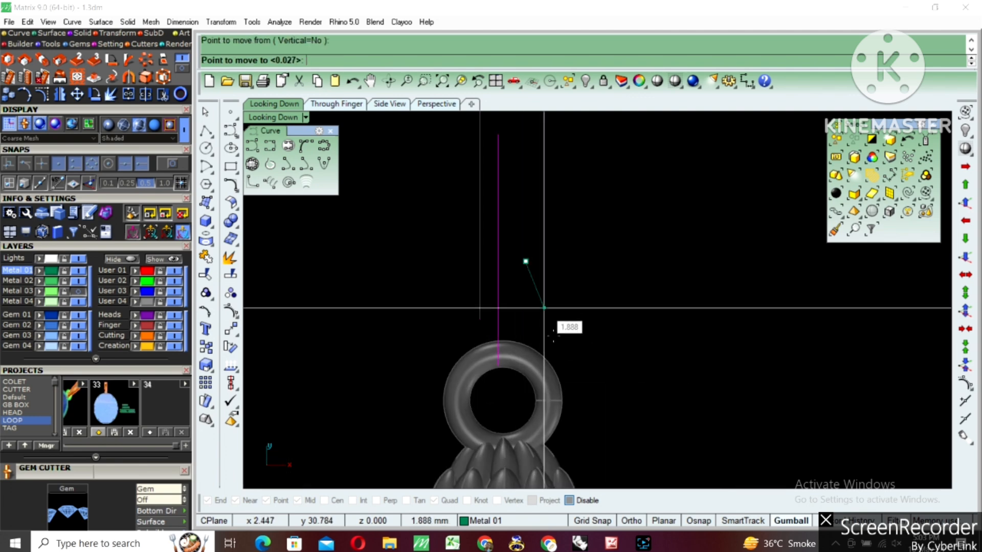
left_click(552, 346)
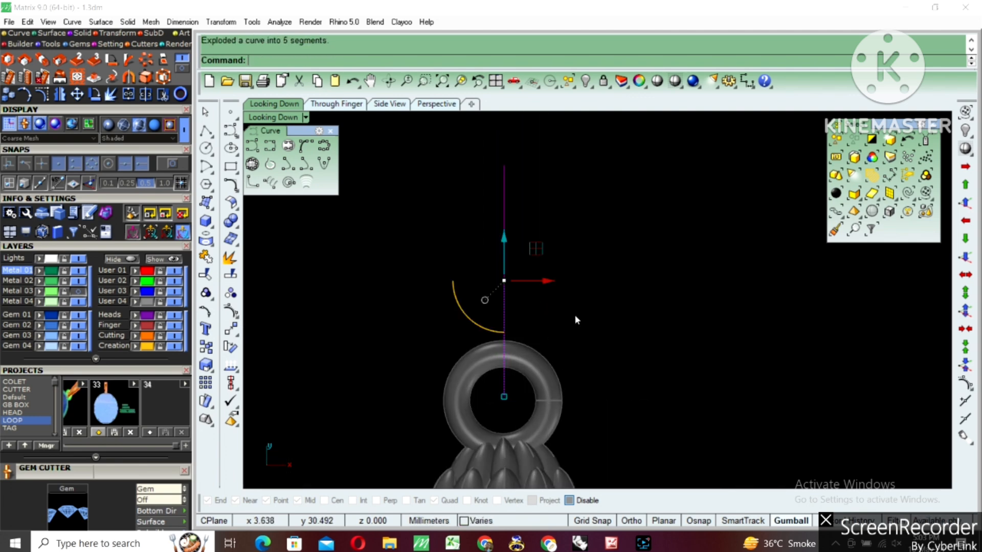
Extrude the two teardrop outlines as a solid band, 1 mm to both sides.
type("e")
key("Return")
type("b")
key("Return")
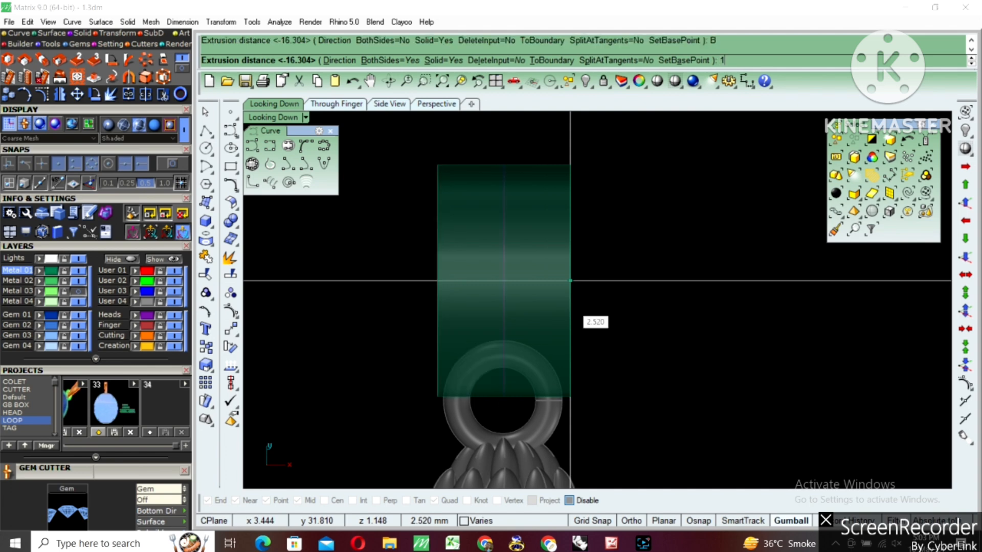
key("Return")
Group the extruded bail solid with its profile curves.
left_click_drag(383, 272, 383, 274)
right_click_drag(531, 262, 507, 304)
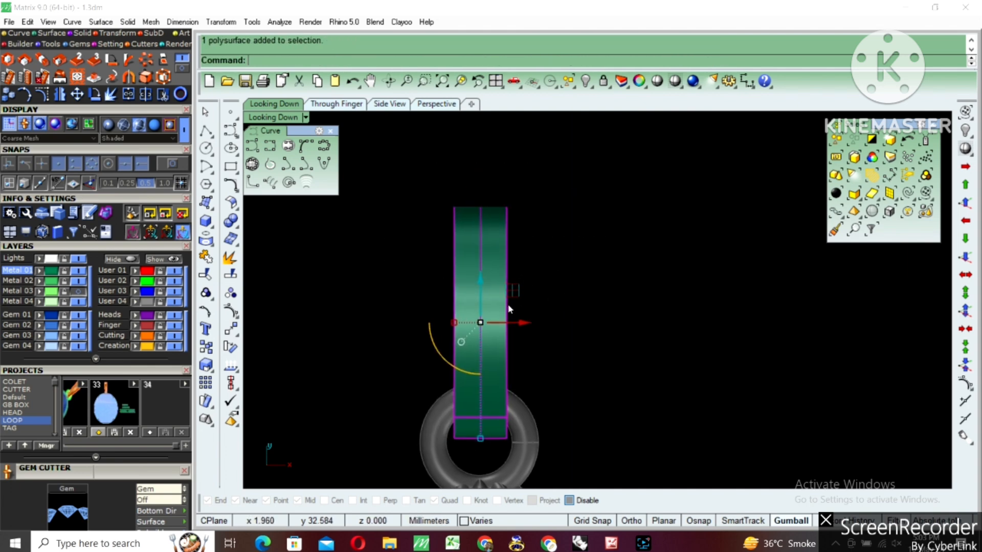
key("ctrl+g")
left_click(587, 215)
left_click(472, 260)
key("Escape")
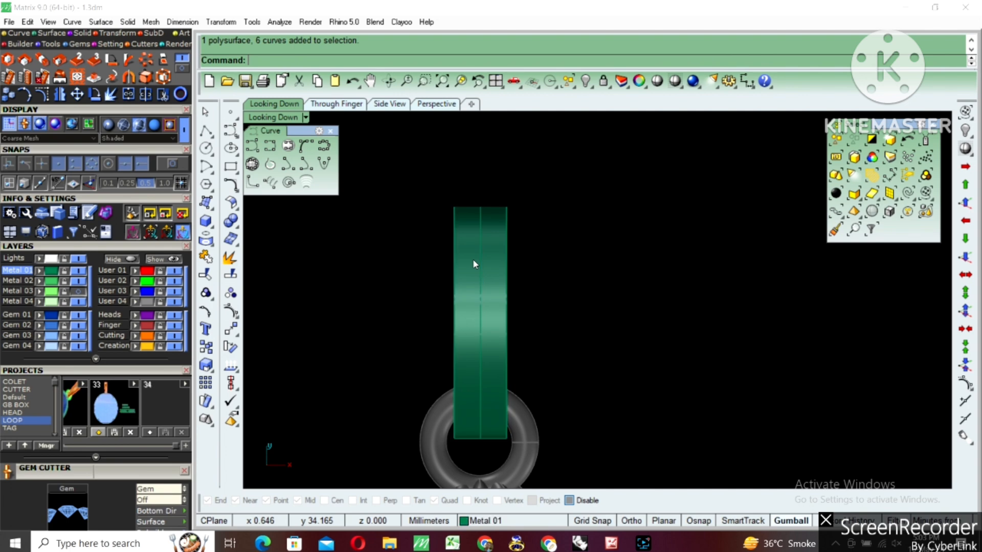
Try to fillet all of the bail's edges at once with a 0.3 mm radius.
scroll(471, 245, "down", 4)
left_click_drag(408, 204, 612, 397)
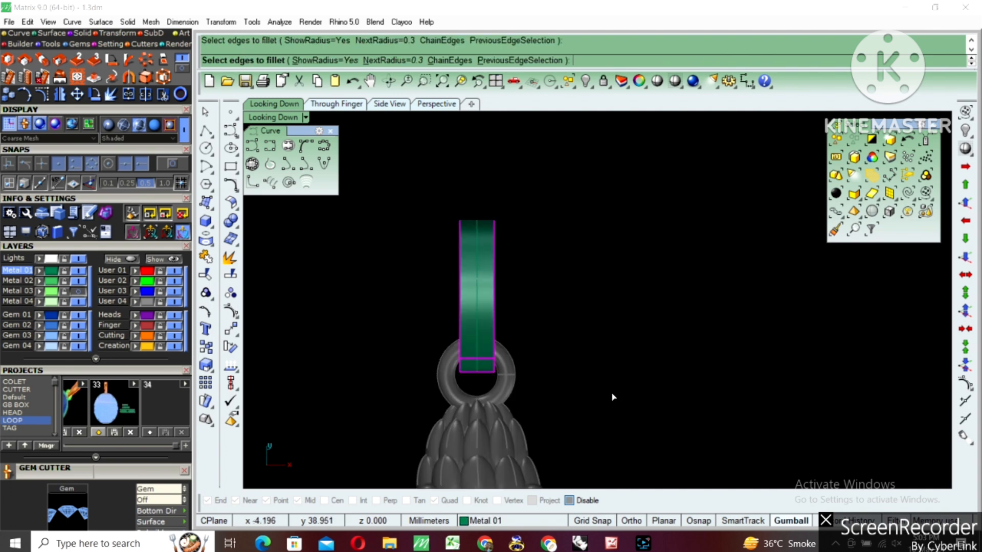
scroll(492, 353, "up", 6)
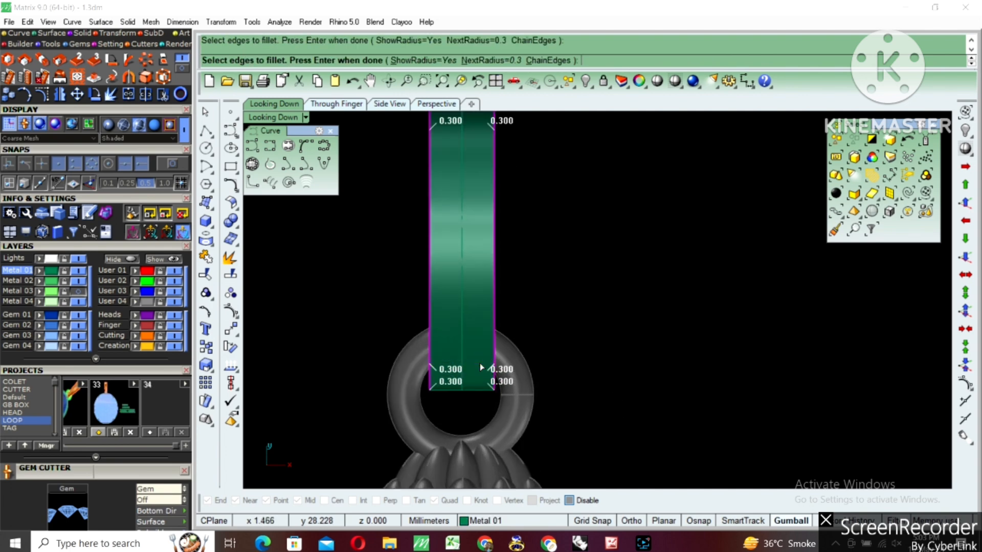
key("Return")
key("Return")
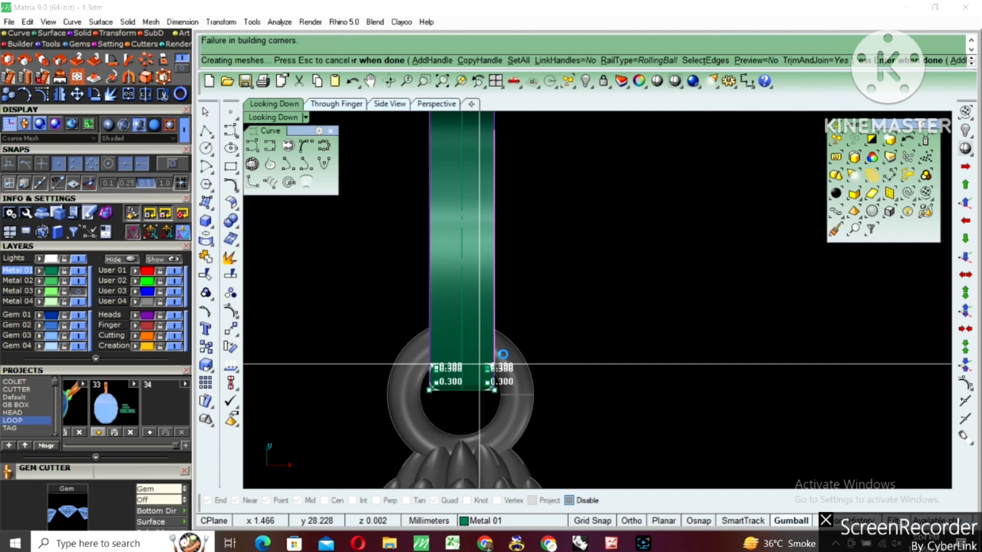
scroll(503, 350, "down", 4)
Fillet only the bail's two outer rim edges with a 0.3 mm radius in the Perspective view.
double_click(272, 120)
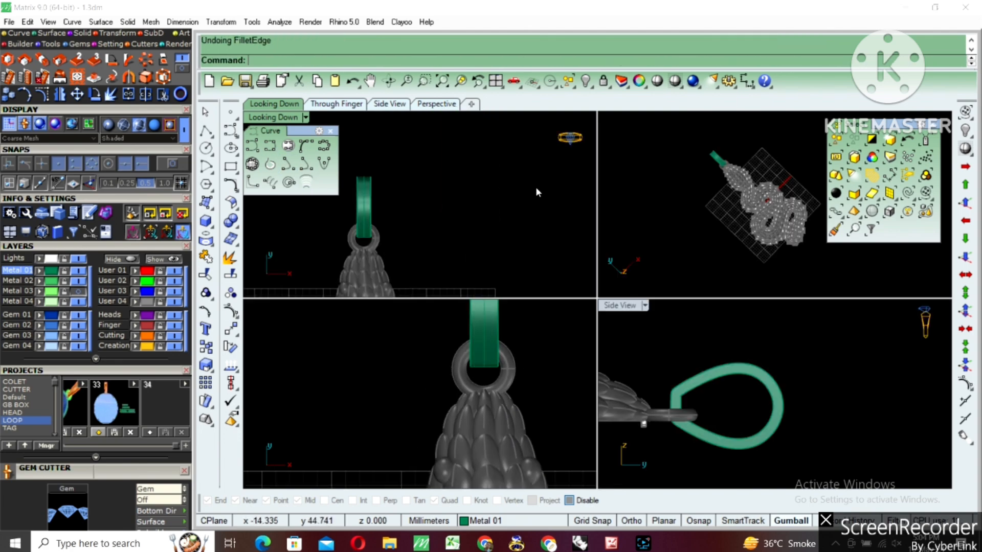
double_click(616, 119)
right_click_drag(475, 297, 463, 236)
scroll(462, 236, "up", 3)
scroll(455, 351, "up", 5)
key("Return")
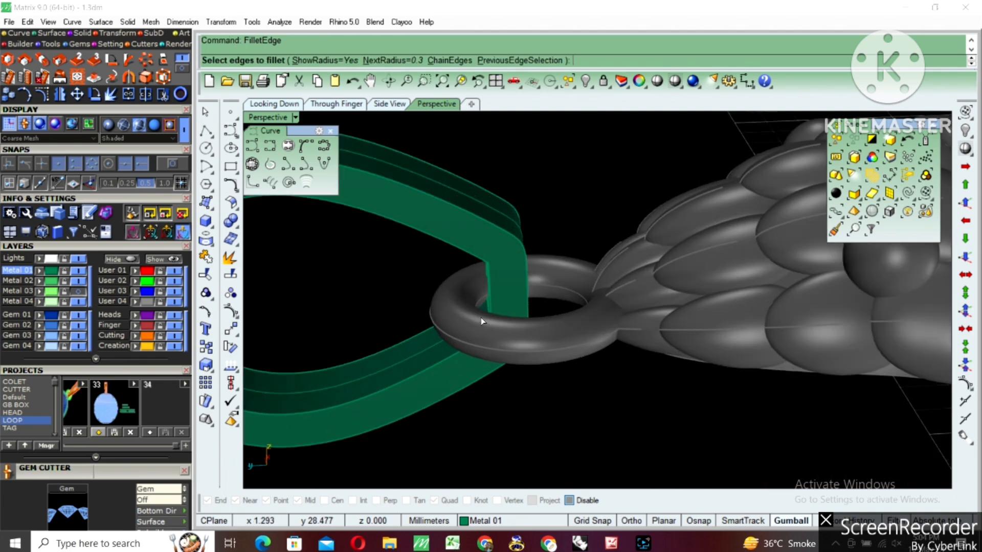
left_click(522, 257)
scroll(600, 290, "down", 5)
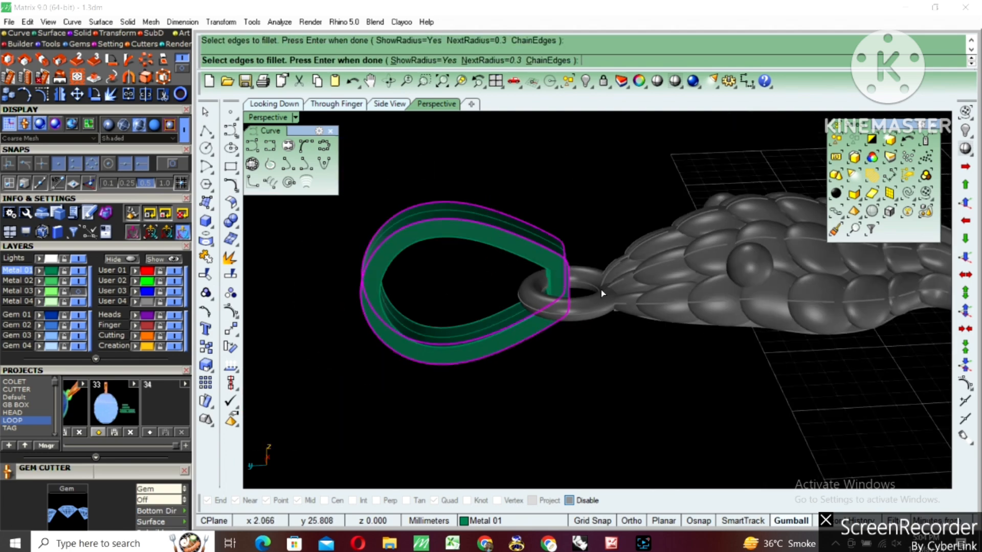
key("Return")
key("Return")
right_click_drag(581, 310, 524, 385)
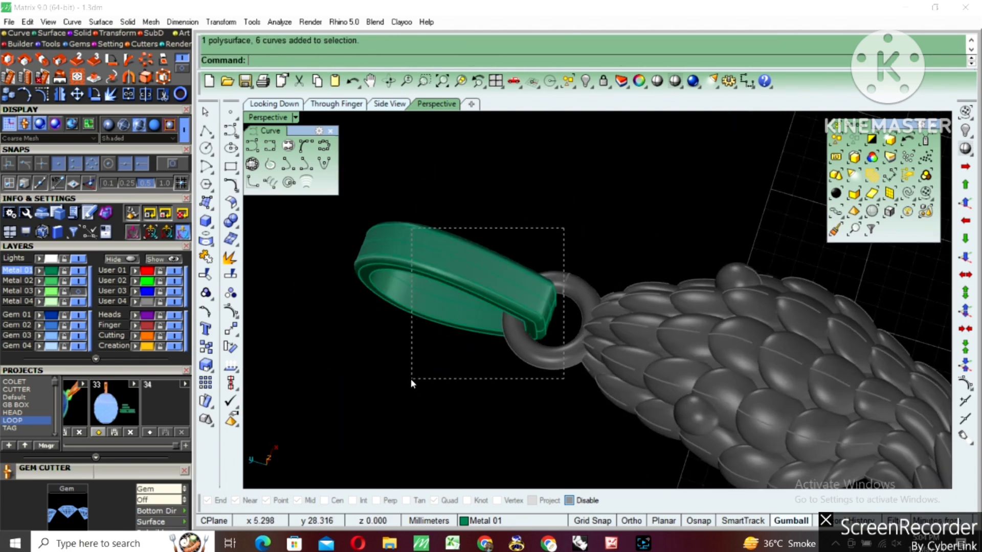
Enclose the bail in a bounding-box control cage aligned to the CPlane, with the global region as the editing area.
left_click_drag(411, 379, 410, 380)
right_click_drag(410, 380, 343, 390)
key("Return")
left_click(316, 61)
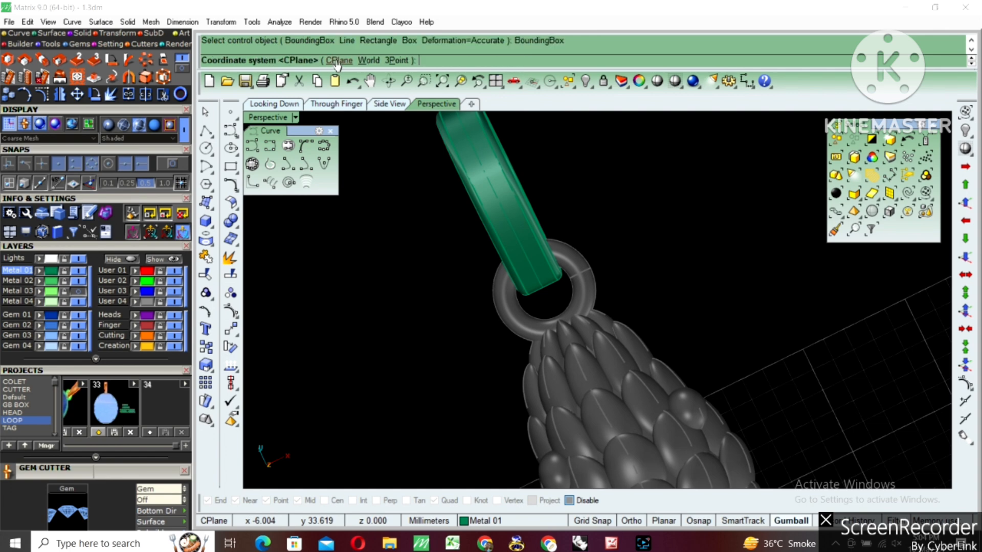
key("Return")
key("Return")
key("Return")
Scale the cage's four upper points outward in the Looking Down view to widen the bail's upper end.
right_click_drag(482, 223, 496, 324)
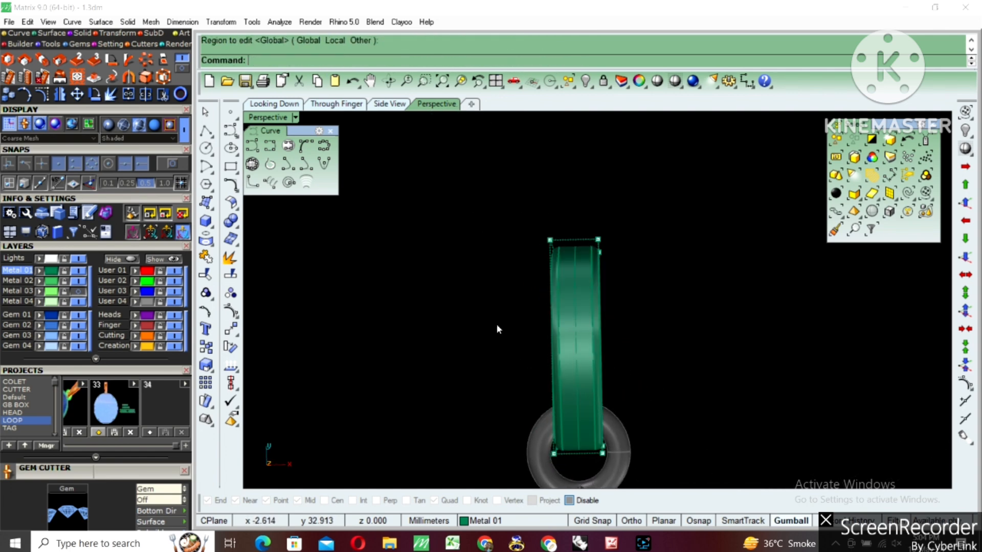
double_click(251, 118)
double_click(251, 119)
scroll(467, 243, "up", 4)
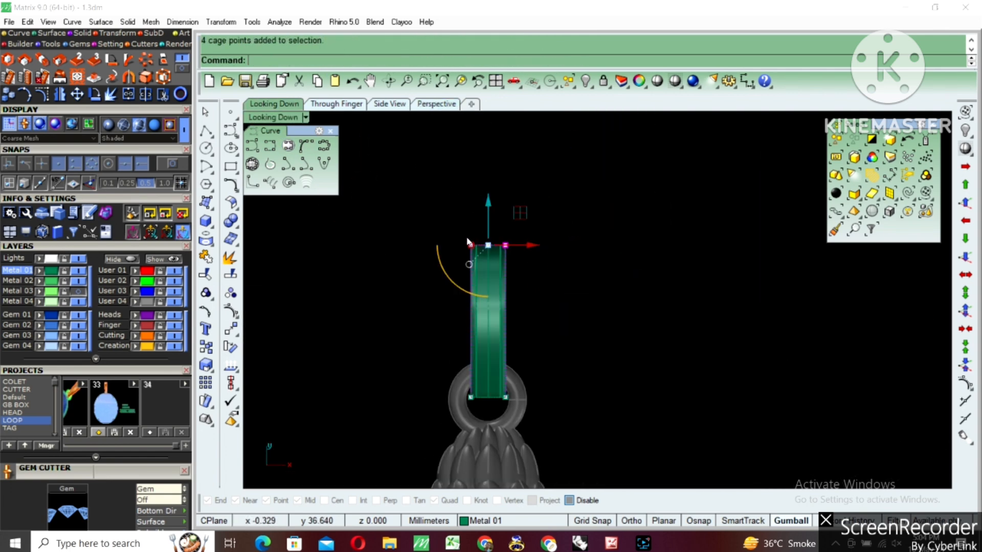
left_click_drag(472, 249, 457, 248)
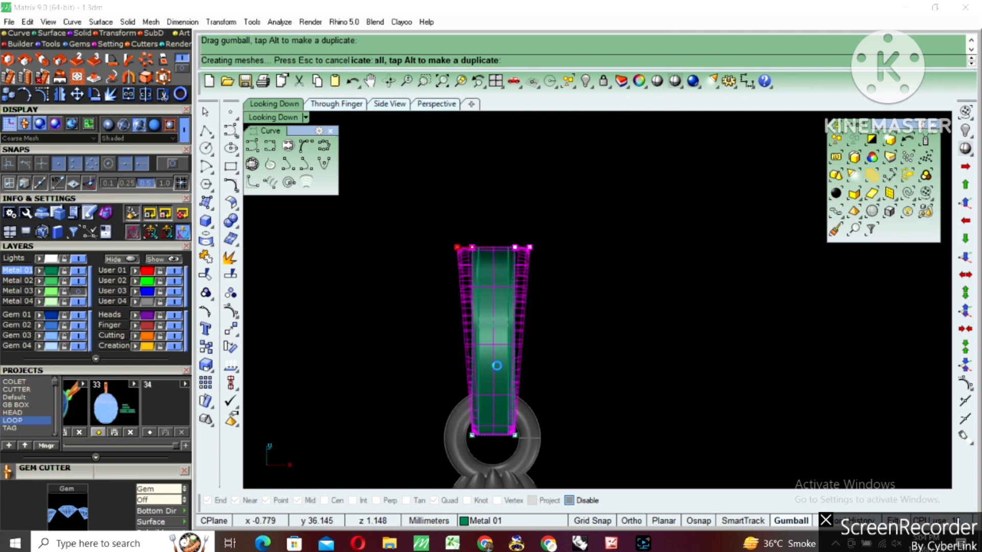
Scale the cage's four lower points slightly inward to narrow the bail's end inside the hanging ring.
right_click_drag(501, 361, 517, 272)
left_click_drag(409, 279, 652, 392)
scroll(482, 348, "up", 2)
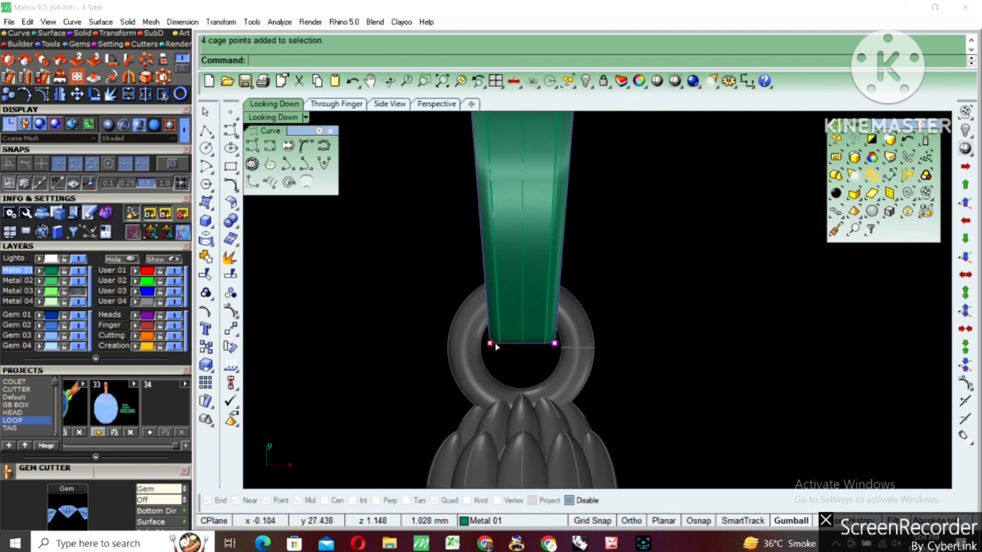
left_click_drag(495, 344, 499, 344)
Widen the bail's upper end a little more with the upper cage points and remove the control cage.
scroll(501, 347, "down", 4)
scroll(549, 307, "down", 6)
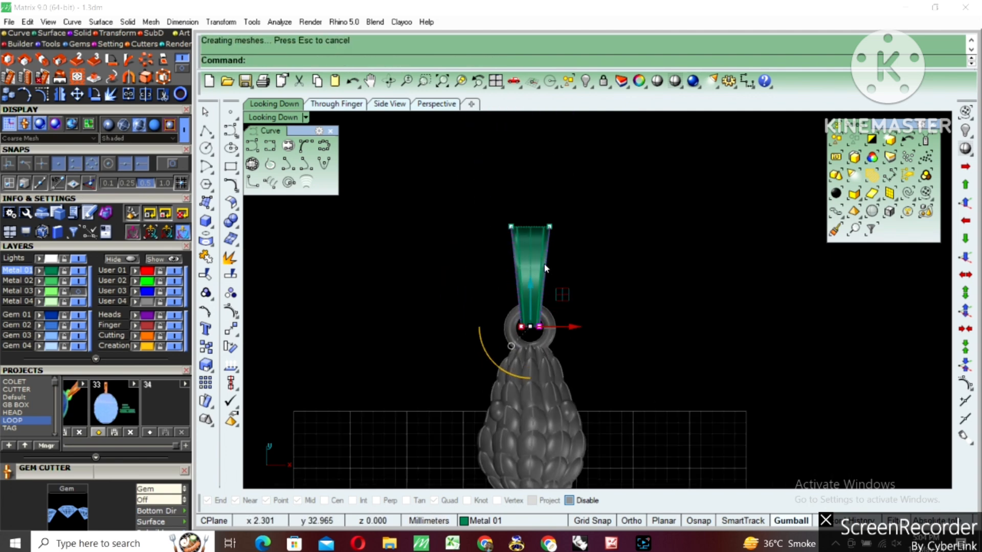
left_click_drag(619, 252, 620, 253)
scroll(501, 236, "up", 6)
left_click_drag(520, 217, 513, 217)
key("Escape")
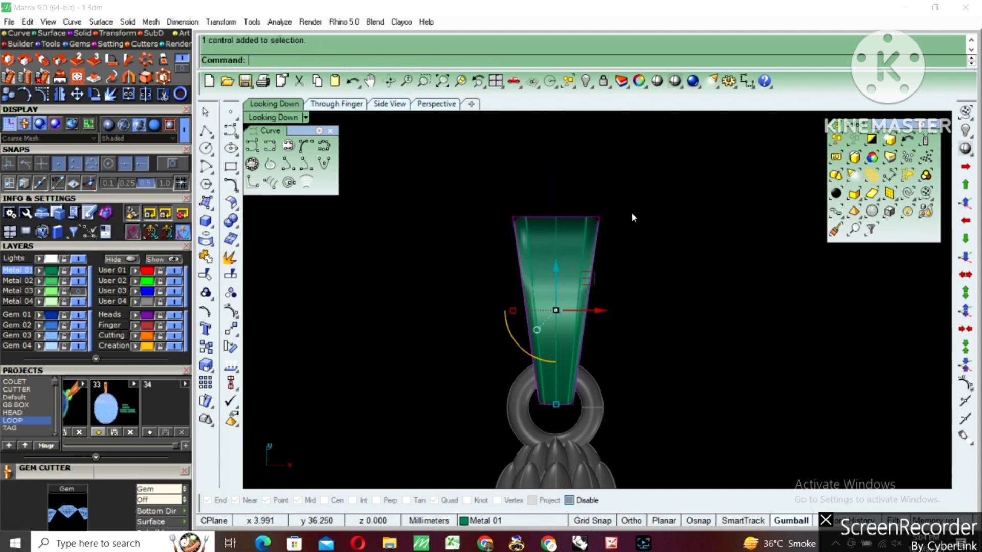
Move the bail and its curves straight down about 0.69 mm into the hanging ring's opening.
left_click_drag(440, 313, 440, 314)
right_click_drag(523, 340, 515, 273)
scroll(518, 354, "up", 4)
type("m")
key("Return")
left_click(609, 290)
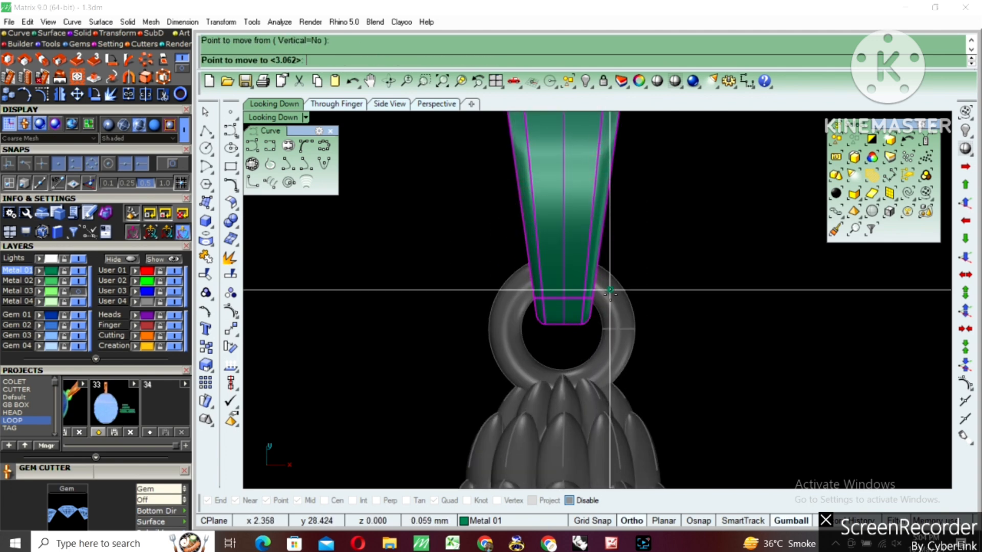
left_click(607, 312)
Scale the whole bail up slightly so that its size suits the full snake pendant.
scroll(441, 248, "down", 8)
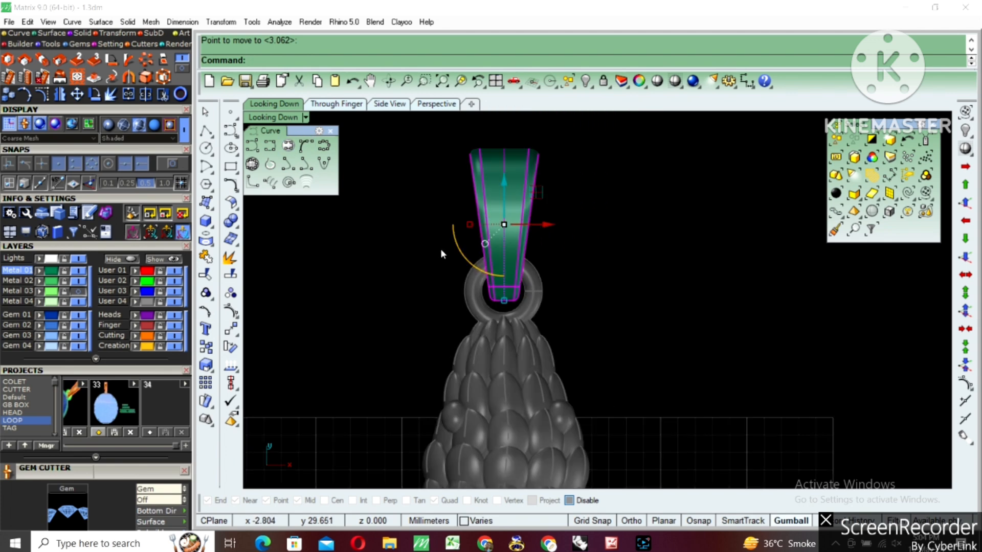
scroll(597, 241, "down", 4)
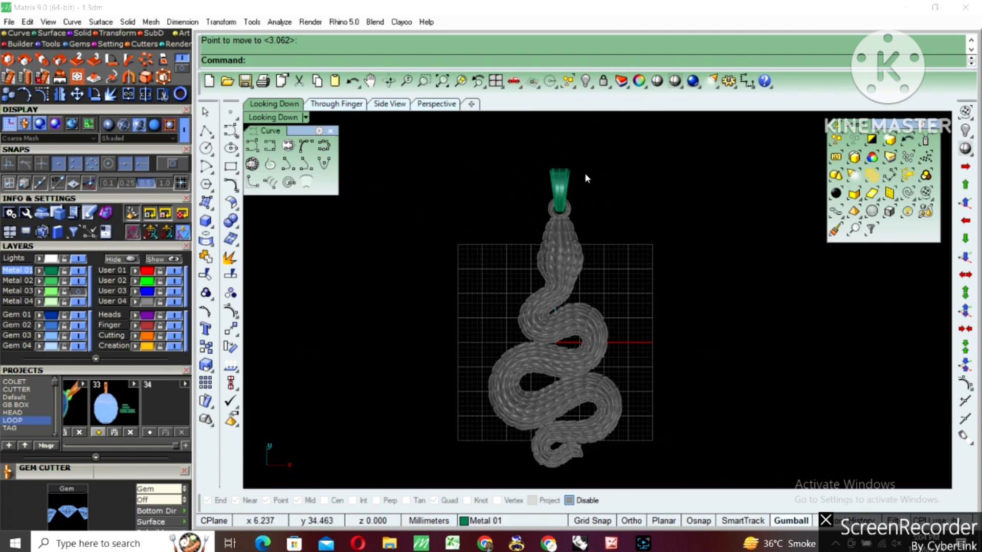
scroll(585, 177, "up", 4)
left_click_drag(670, 134, 505, 269)
scroll(537, 199, "up", 8)
left_click_drag(506, 185, 500, 185)
Move the enlarged bail straight up about 0.97 mm so that its narrow end sits within the ring's hole.
right_click_drag(654, 271, 660, 337)
scroll(639, 356, "up", 4)
right_click(636, 357)
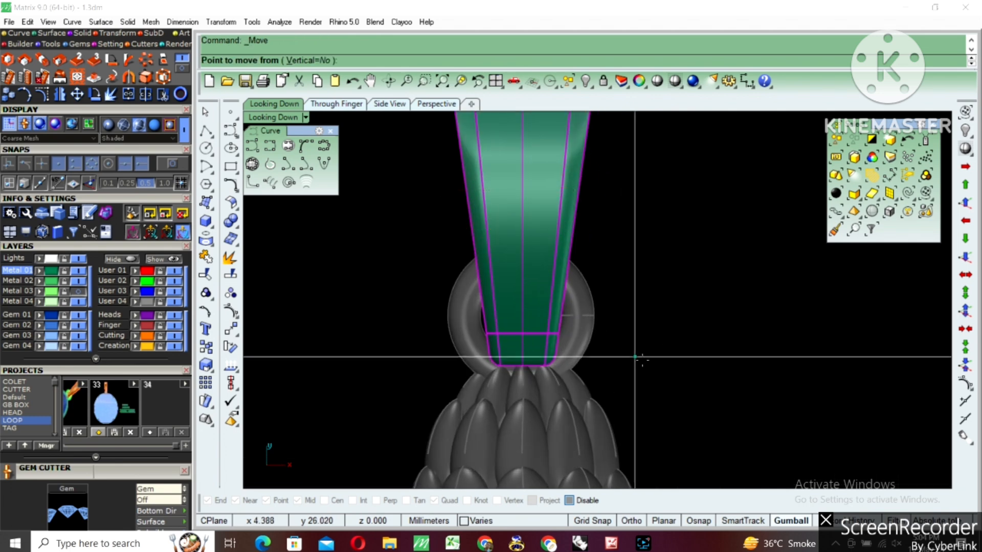
left_click(642, 360)
left_click(642, 329)
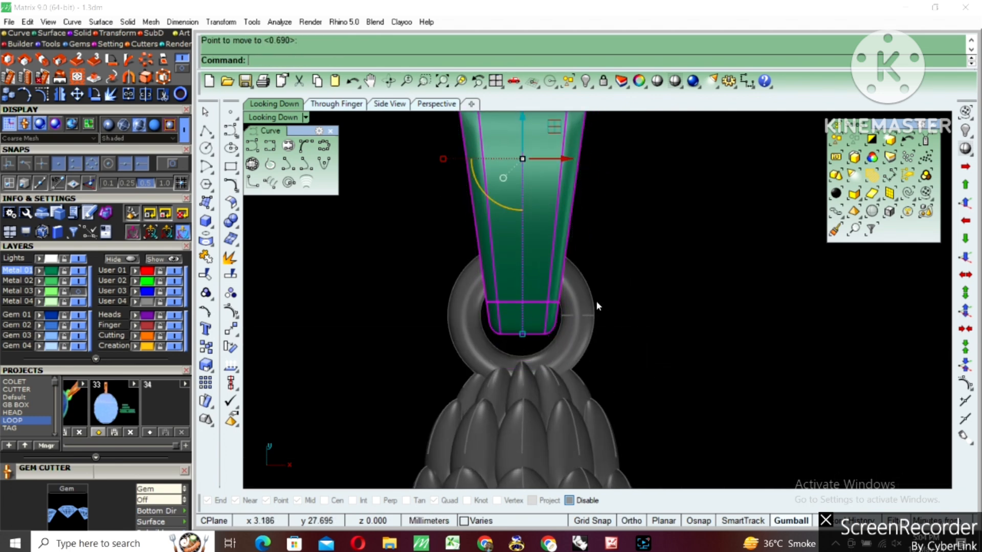
scroll(596, 307, "down", 10)
left_click(617, 344)
right_click_drag(597, 324, 590, 266)
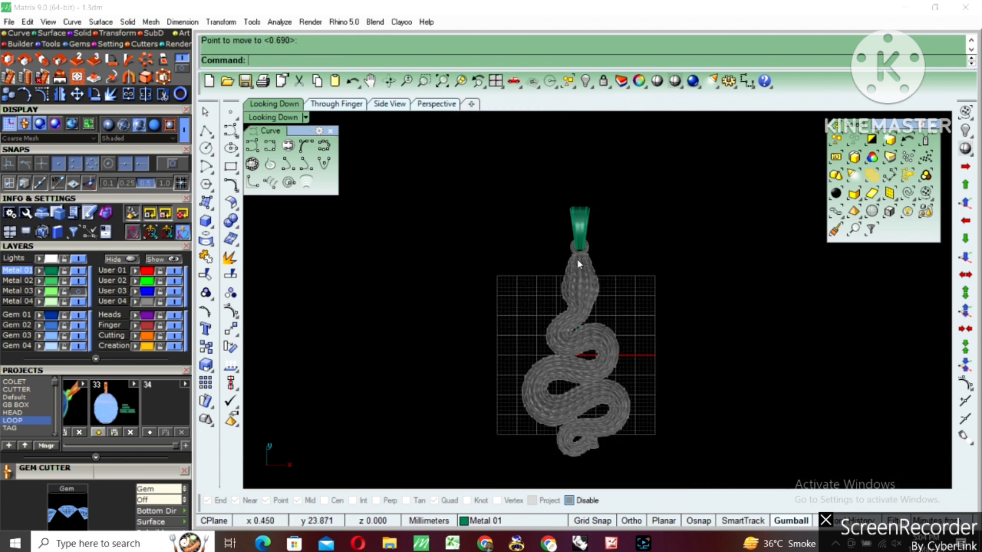
Lower the bail vertically in the side view to centre its narrow end on the hanging ring's thickness.
double_click(289, 118)
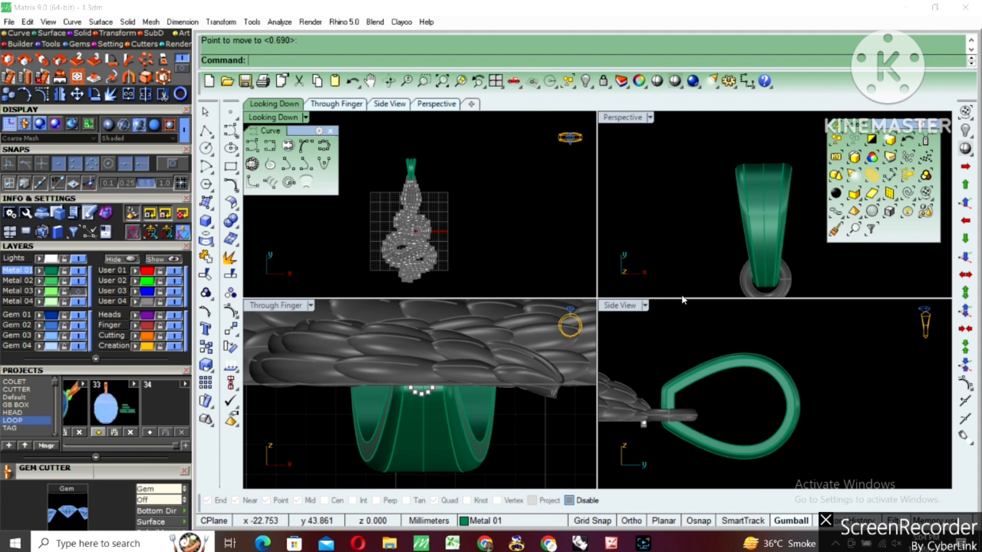
double_click(613, 306)
right_click_drag(605, 306, 650, 297)
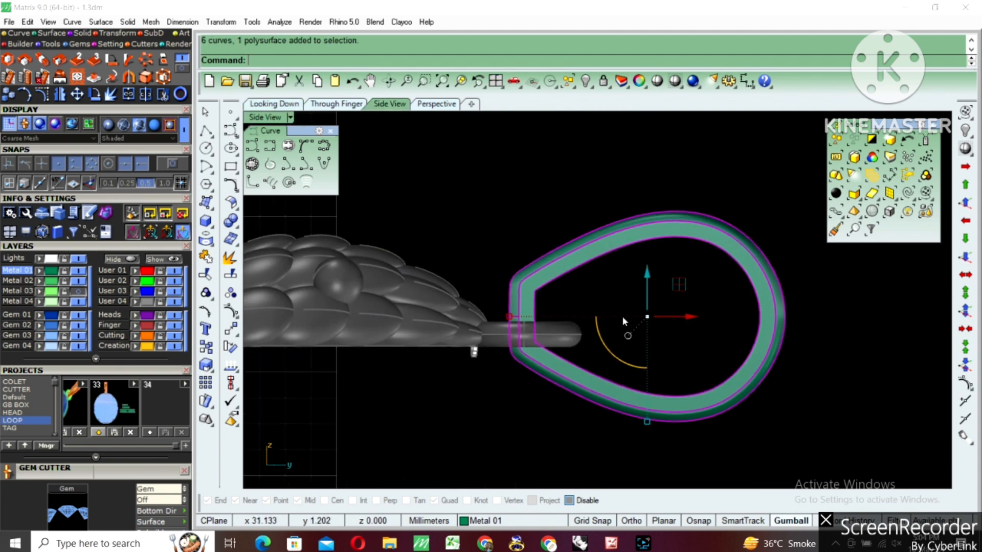
right_click(622, 313)
left_click(652, 299)
left_click(652, 314)
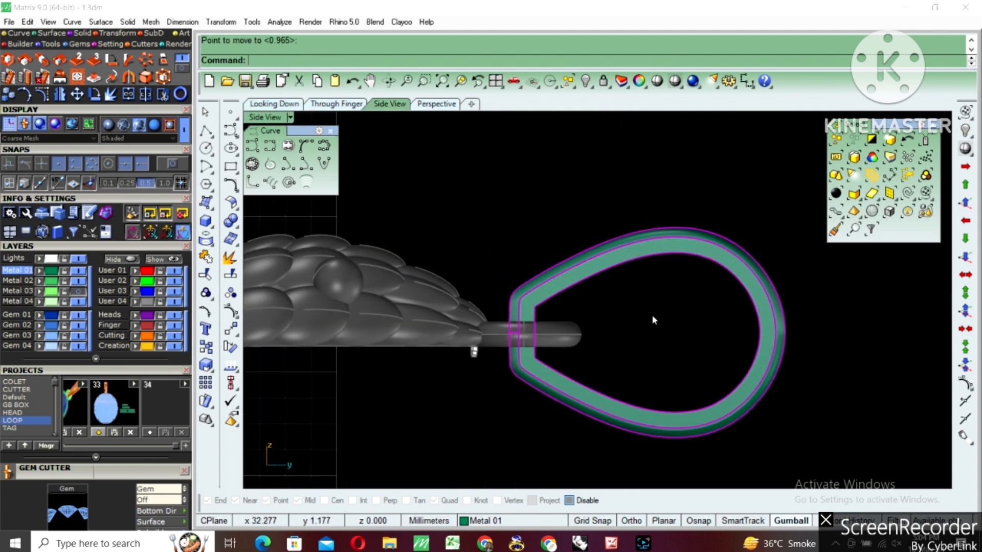
Unlock all locked pendant objects from the Perspective view.
double_click(265, 119)
double_click(623, 120)
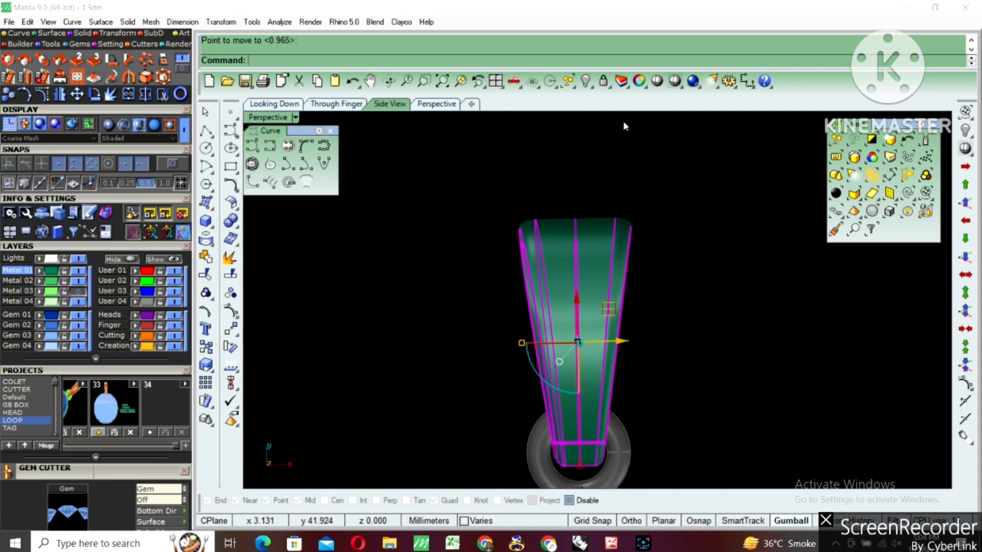
right_click_drag(623, 121, 588, 271)
left_click(592, 342)
scroll(593, 342, "down", 4)
type("ul")
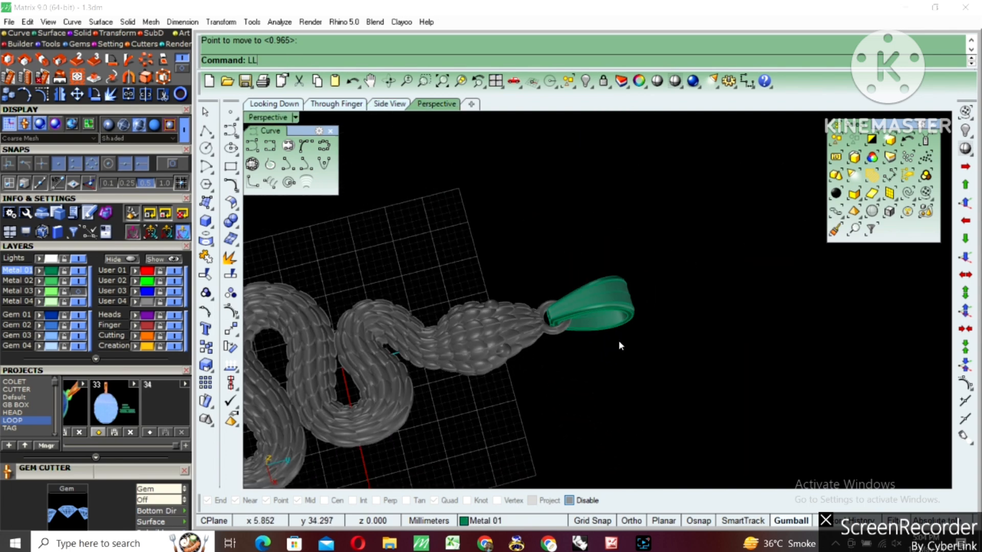
key("Return")
Set the Perspective view's display mode to Plastic and examine the finished snake pendant with its bail.
scroll(616, 340, "down", 5)
right_click_drag(574, 342, 659, 327)
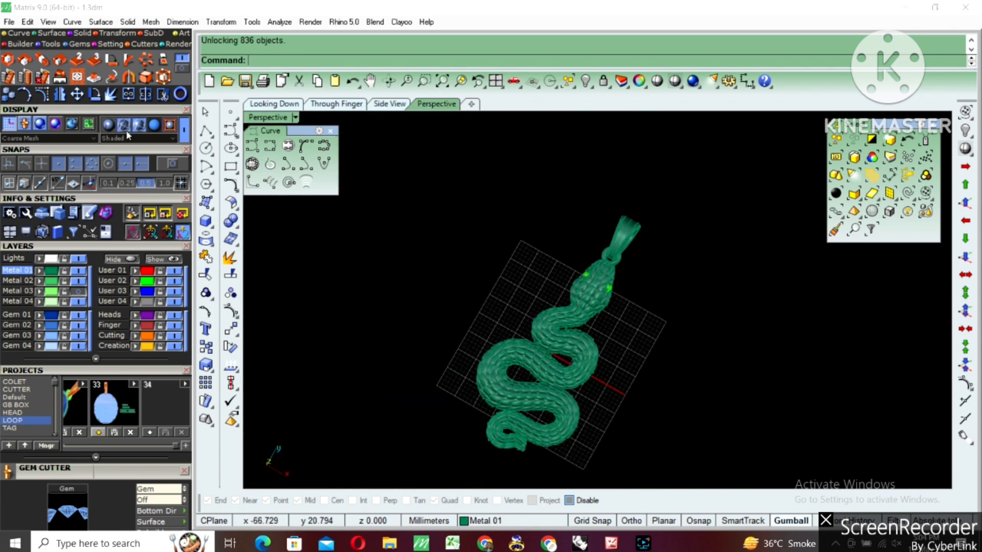
left_click(110, 126)
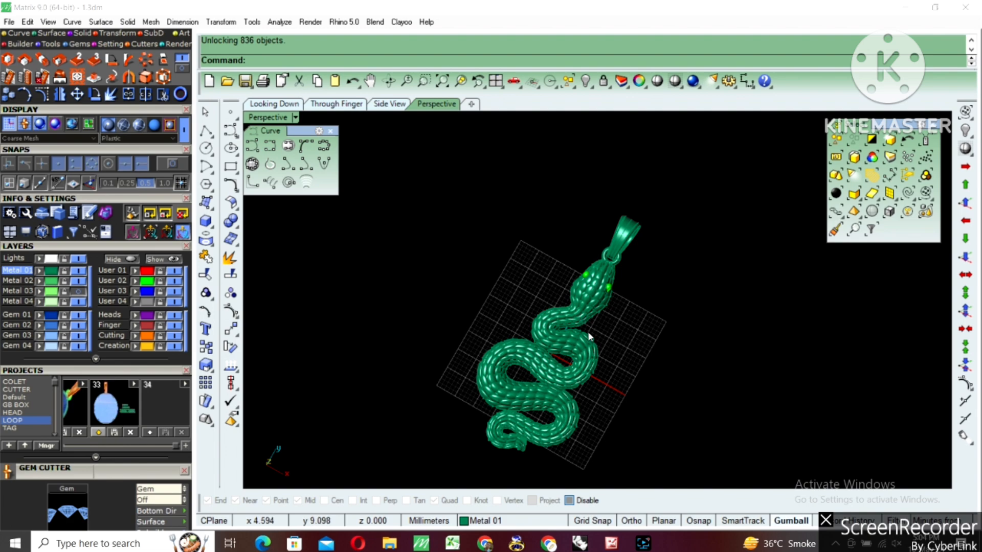
scroll(587, 358, "up", 3)
right_click_drag(569, 379, 563, 329)
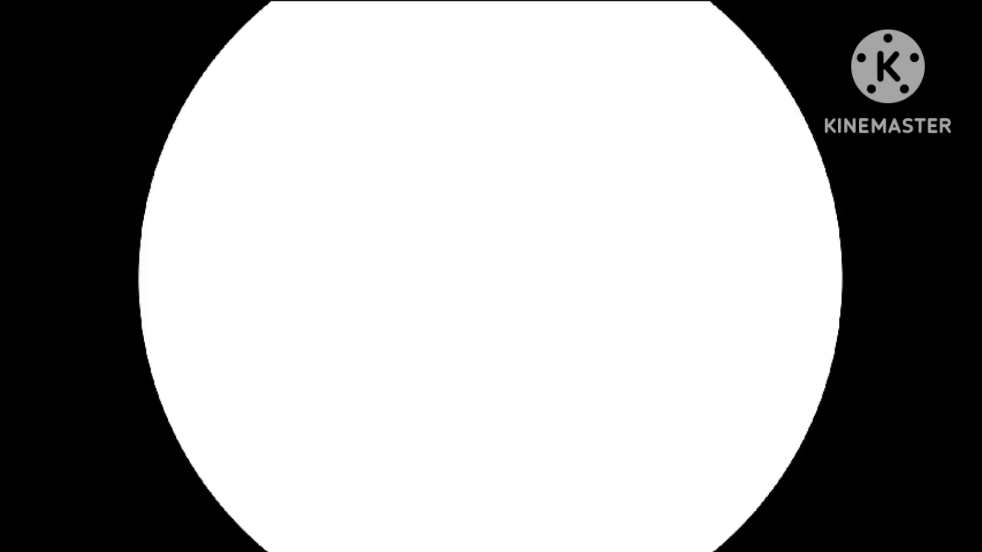